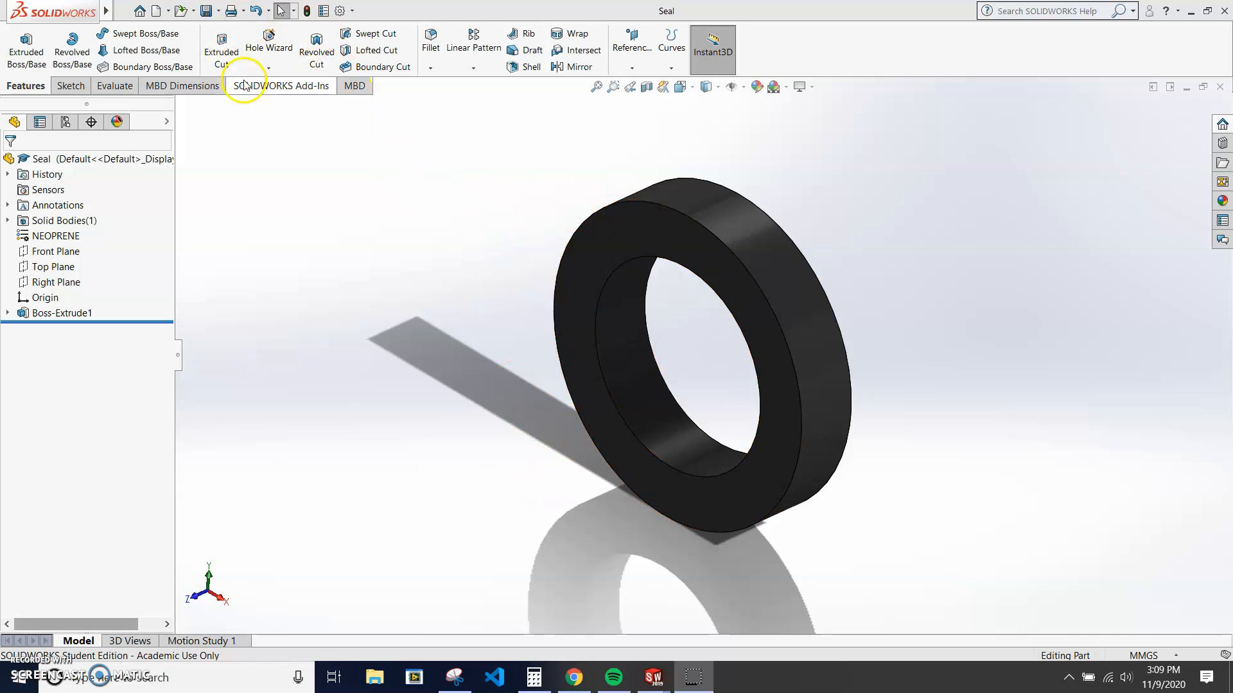
Save the seal part and create a new drawing on an A (ANSI) Landscape sheet with the sheet format displayed
click(206, 11)
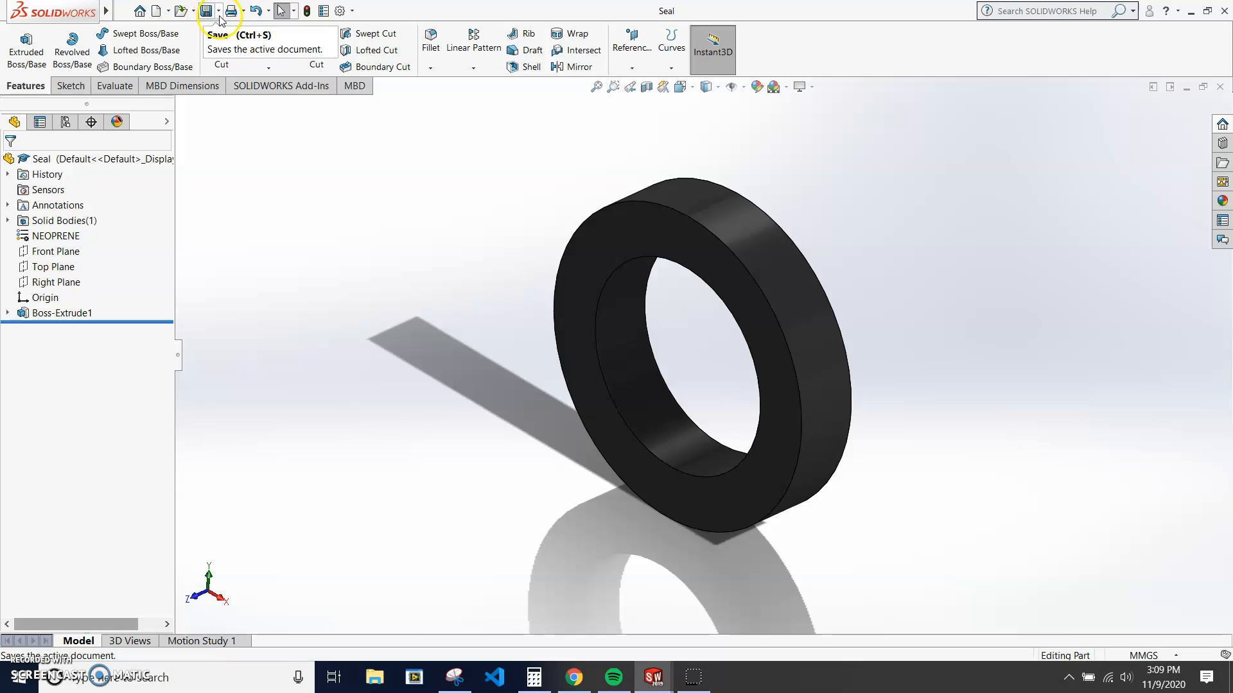
click(167, 13)
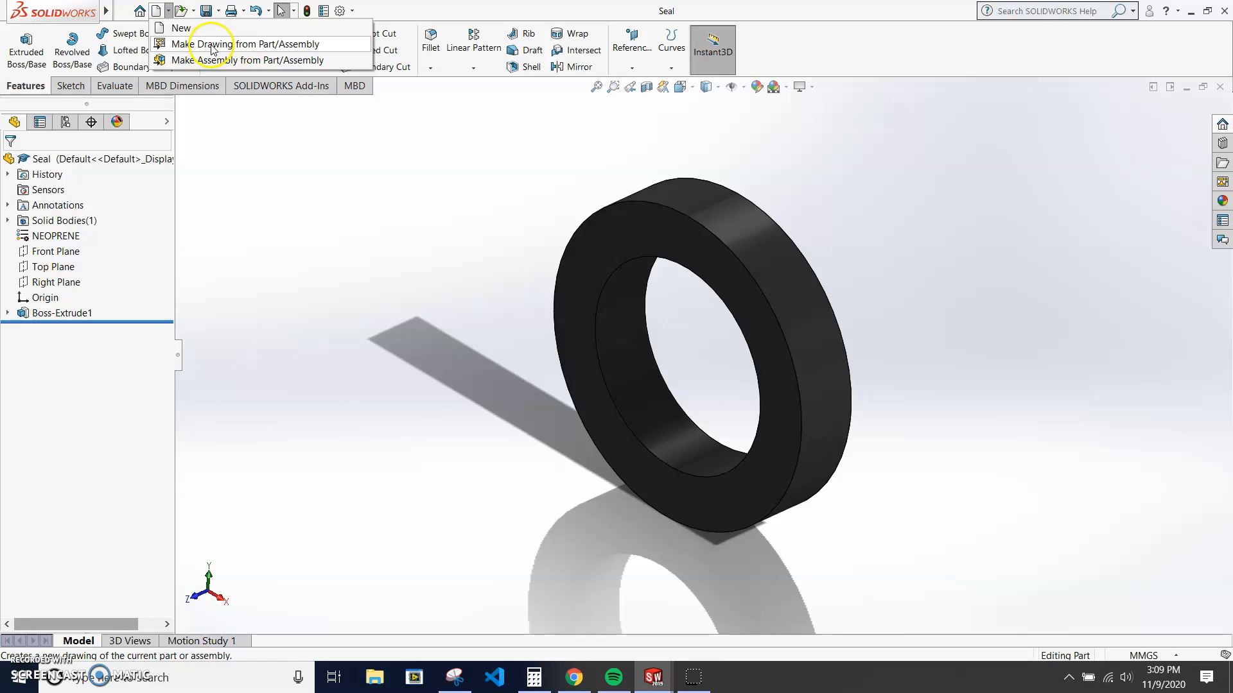
click(181, 29)
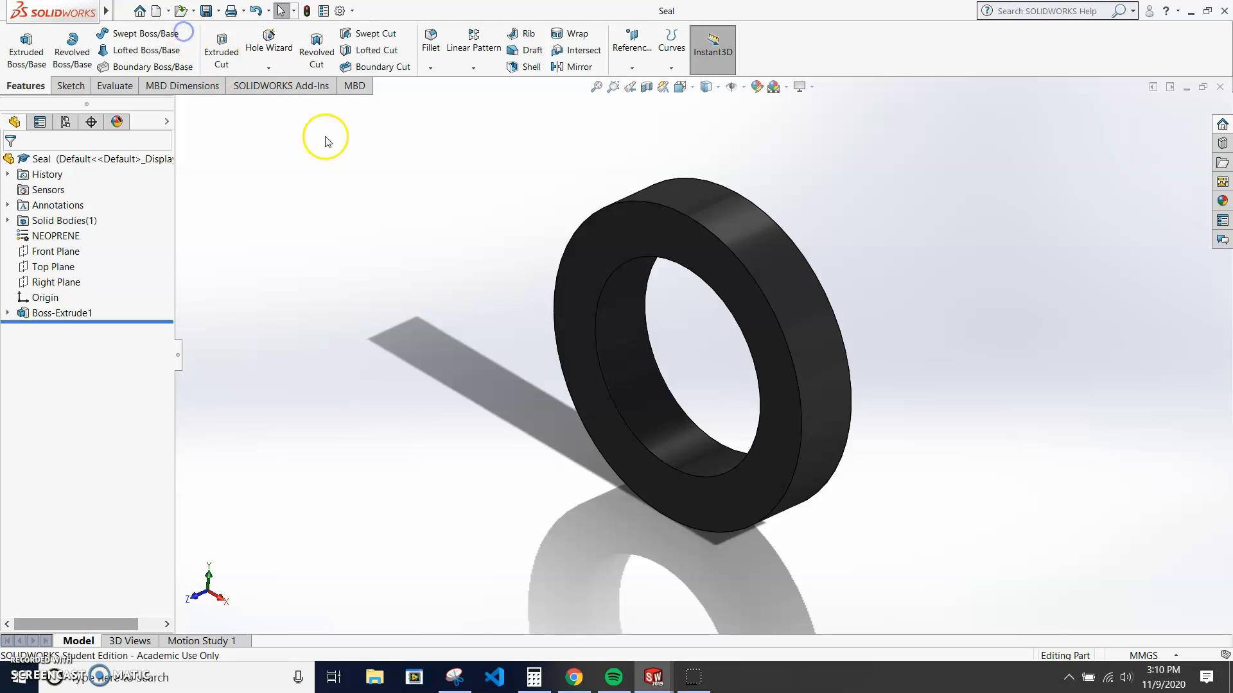
click(648, 307)
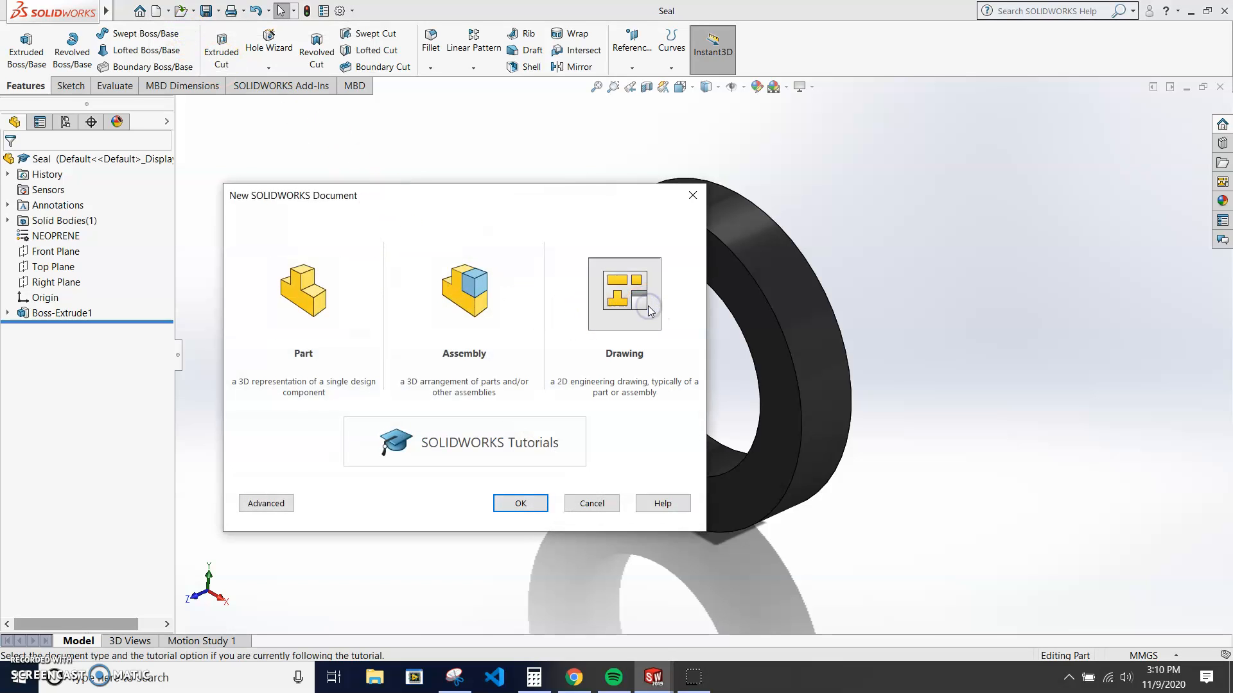
click(518, 502)
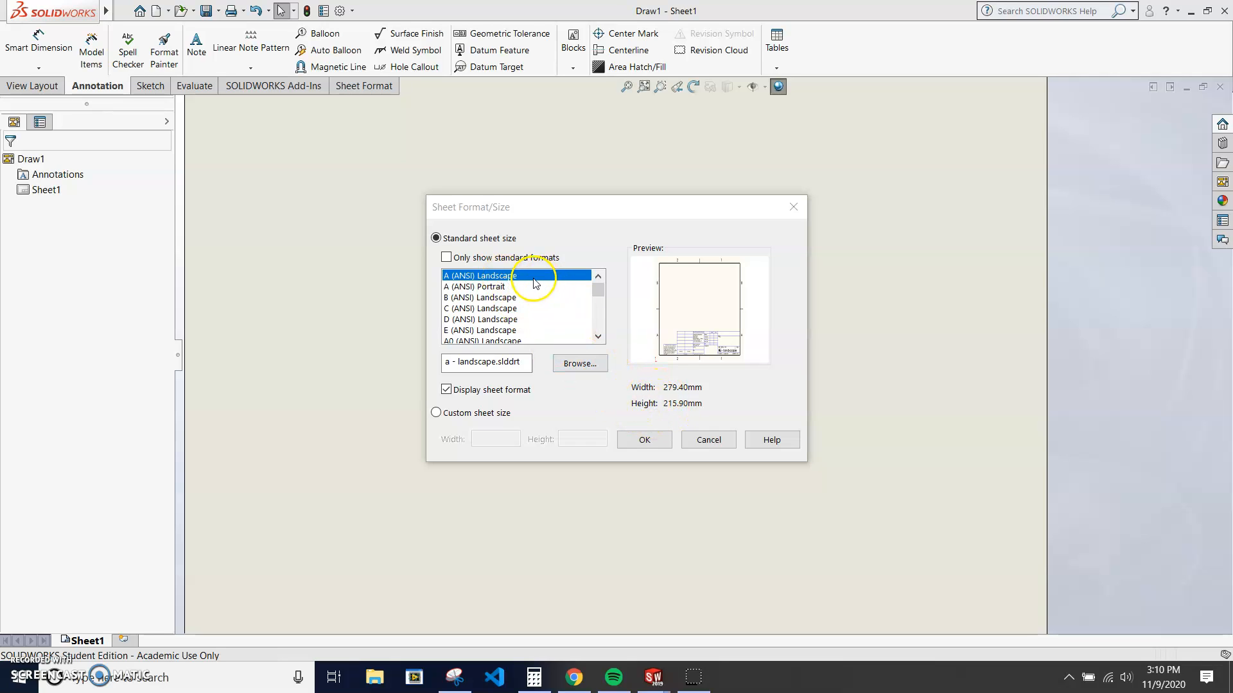
click(647, 442)
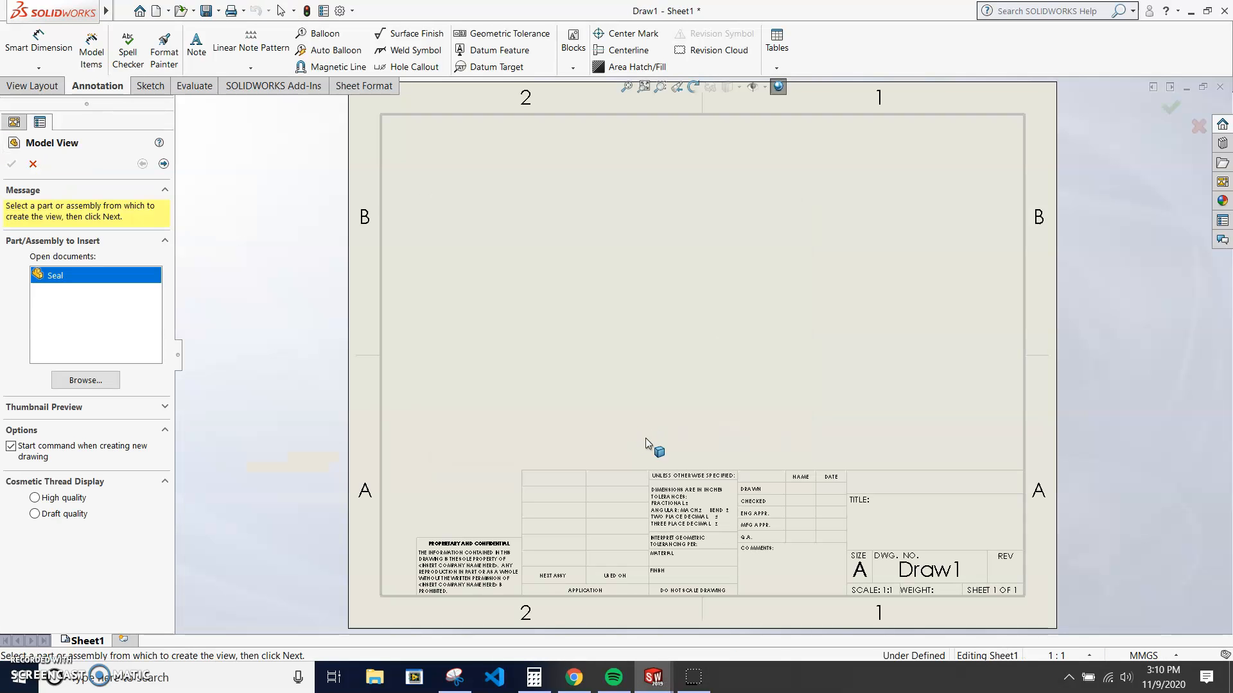
Search the Desktop for "seal" and load the Seal part as the model for the drawing view
click(83, 380)
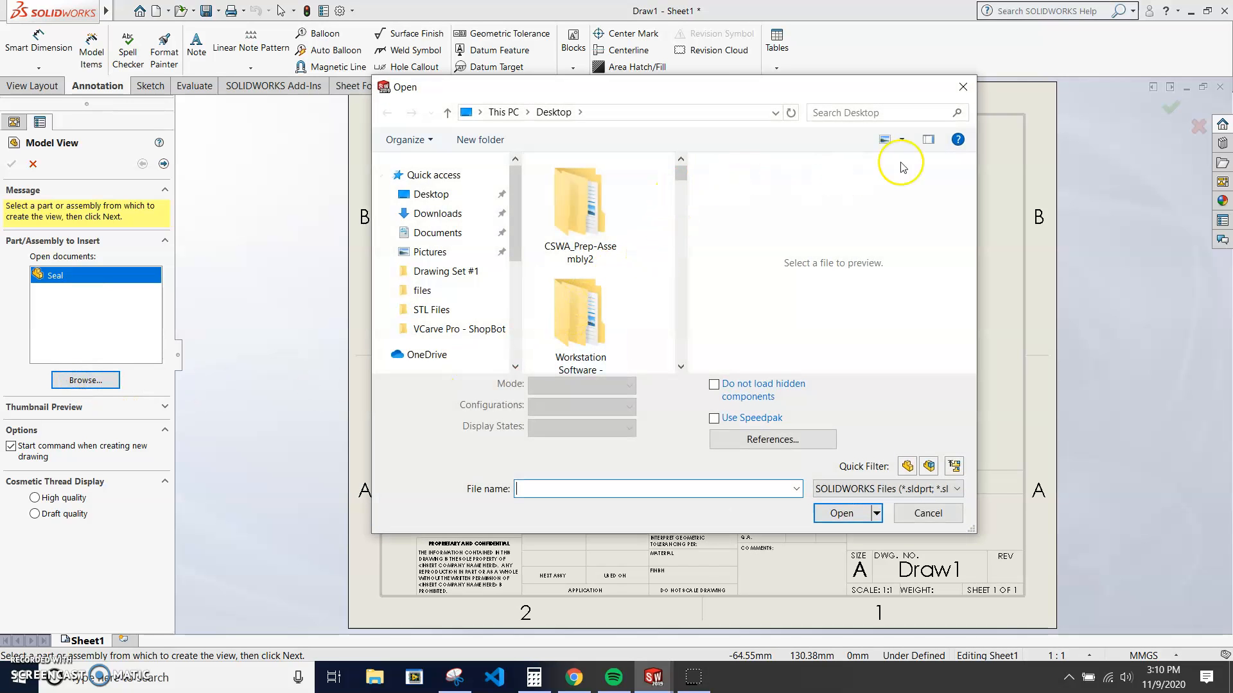
click(861, 113)
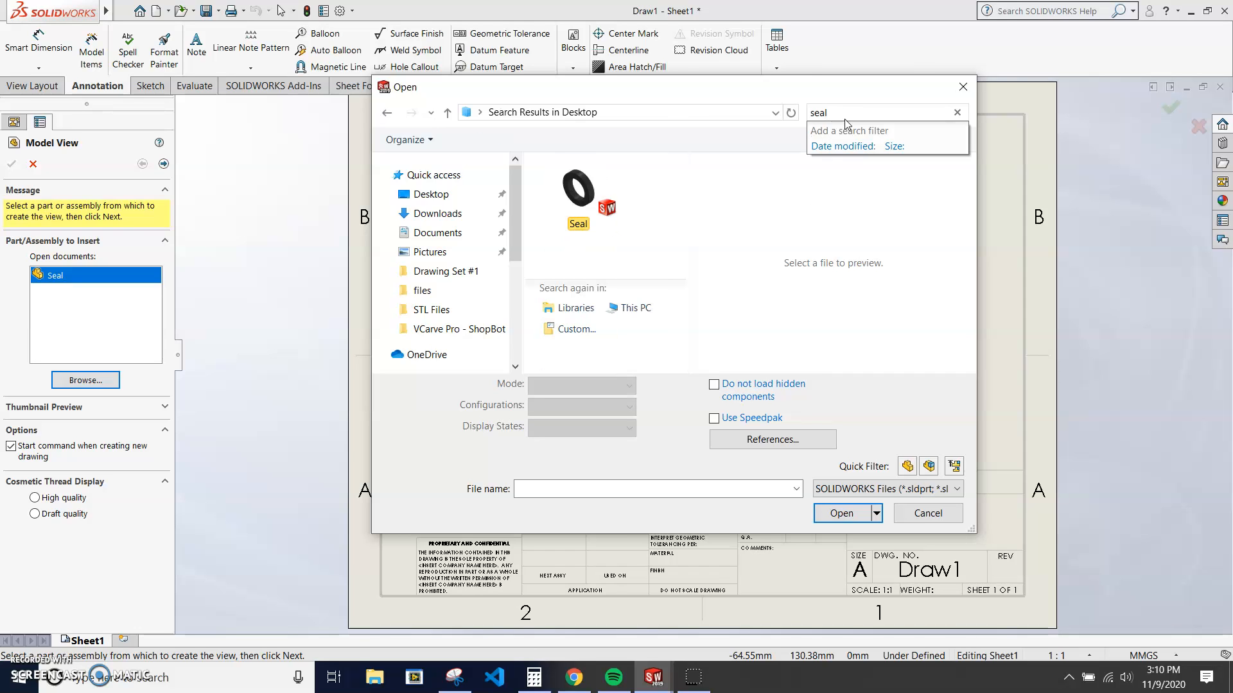
click(582, 201)
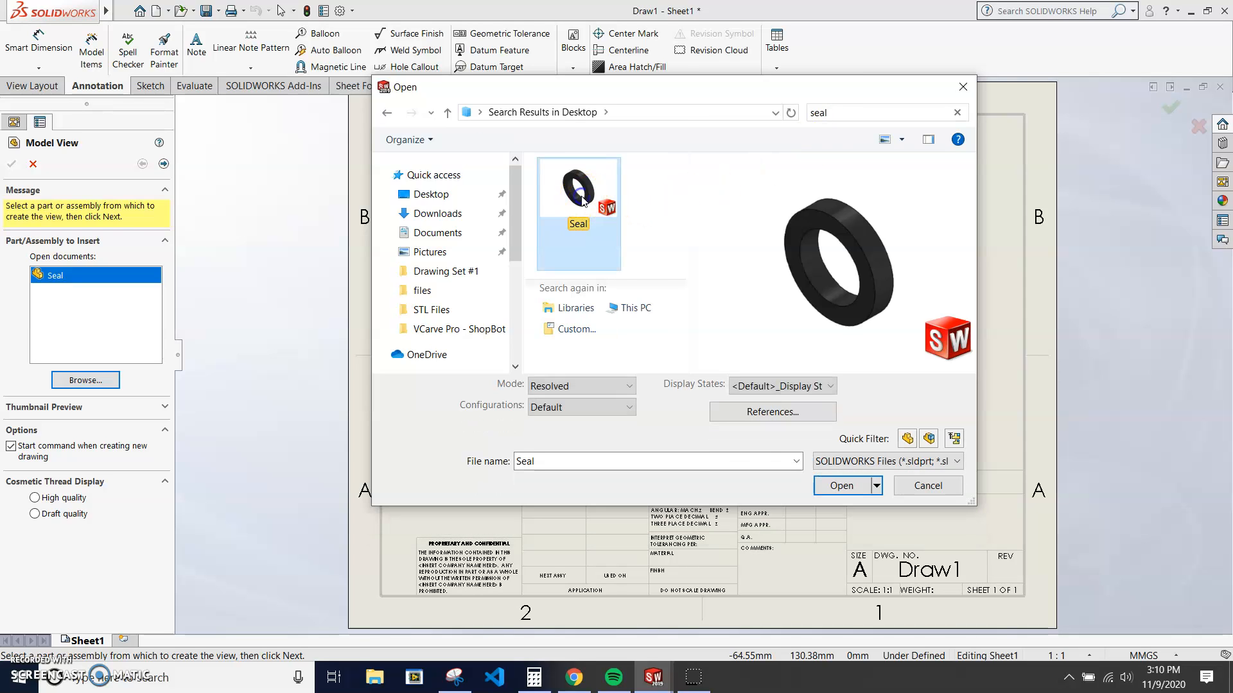
click(825, 488)
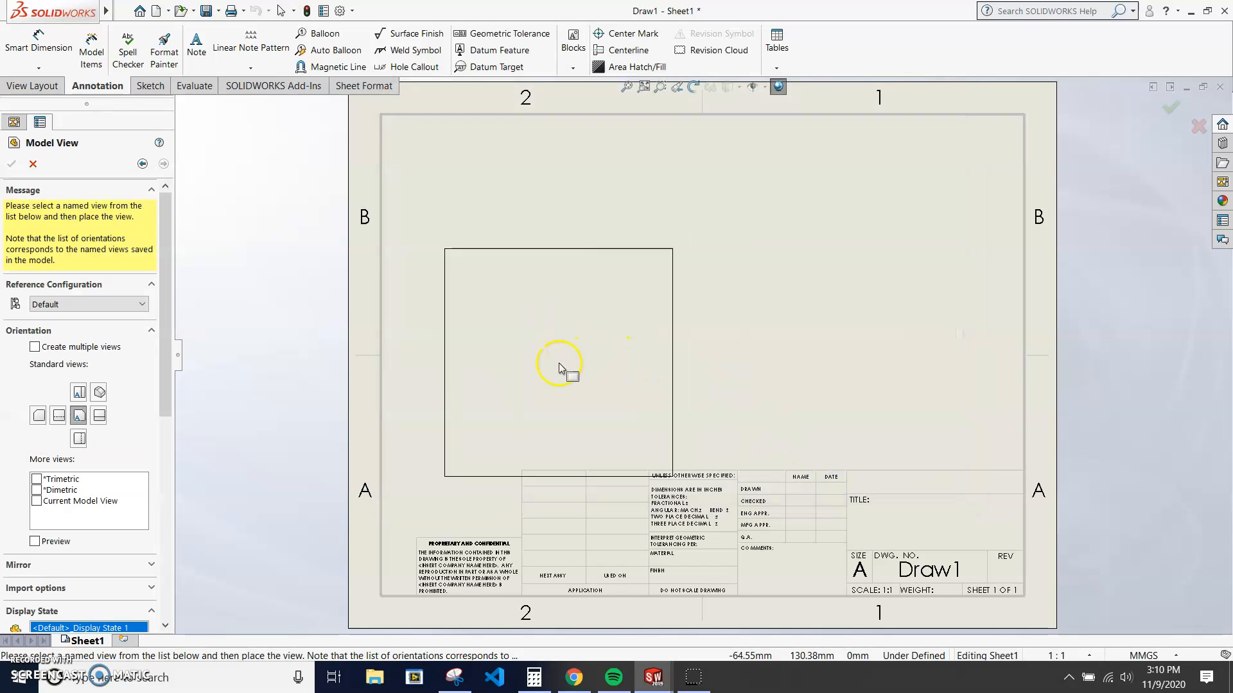
Place the seal's front view in the left half of the sheet, above the title block
click(79, 418)
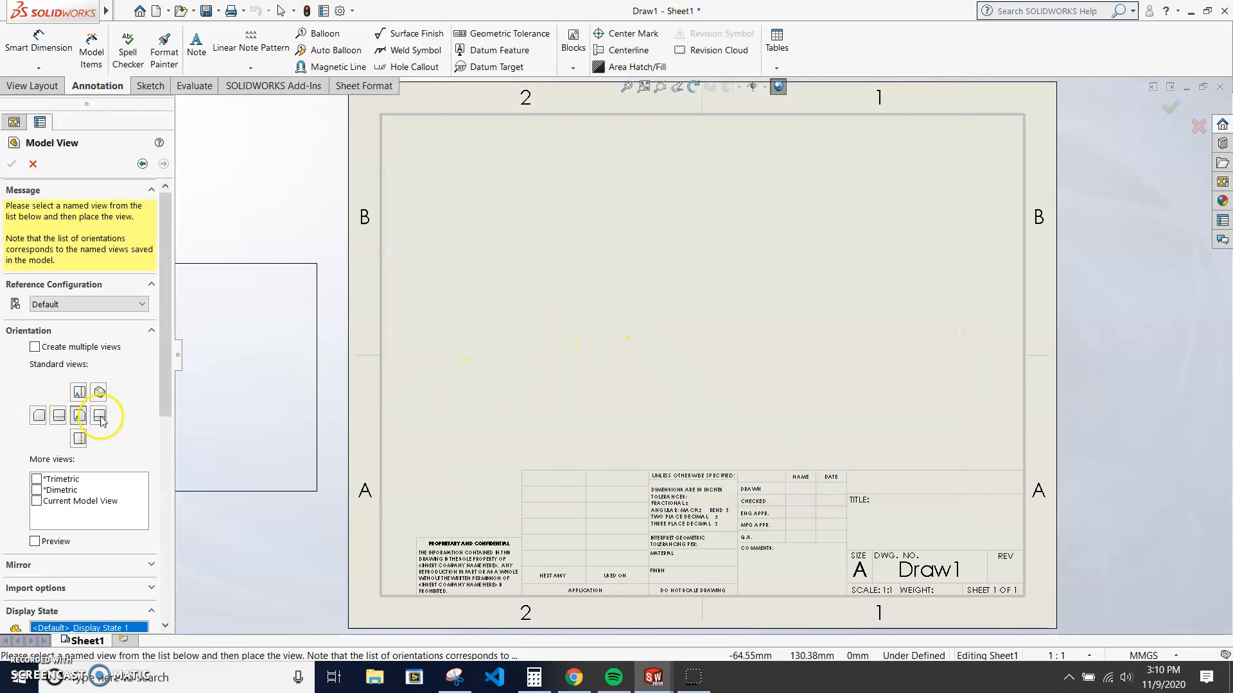
click(81, 421)
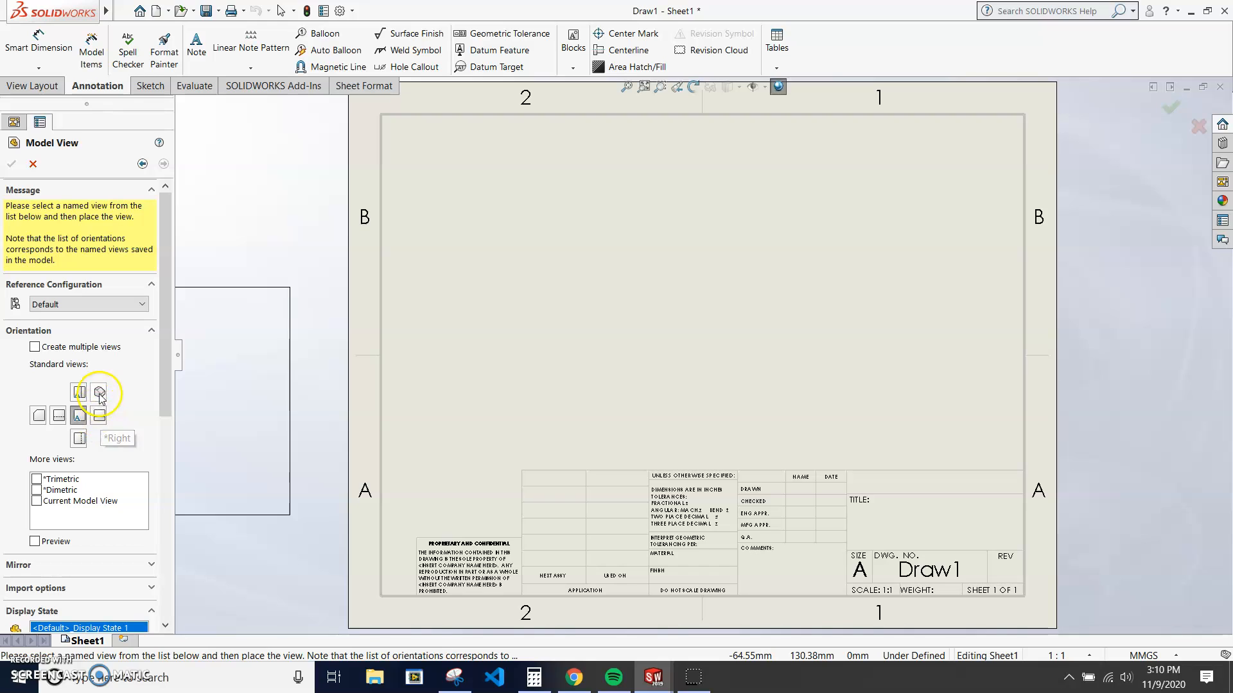
click(520, 360)
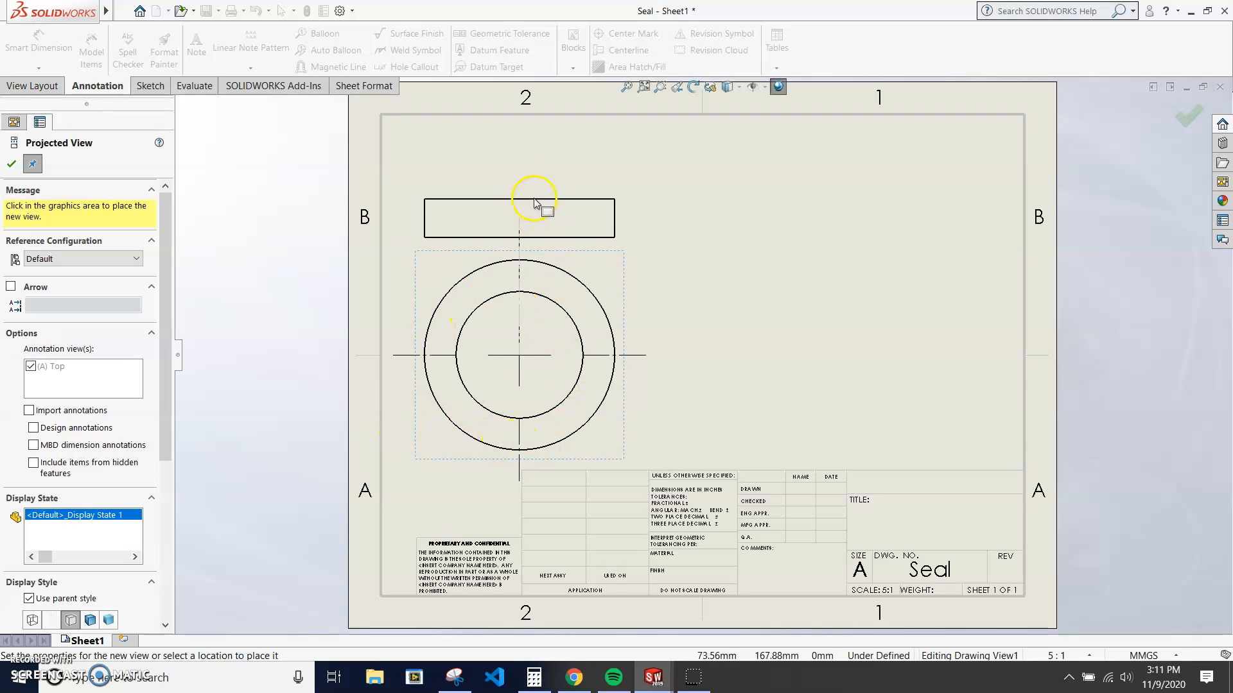
Project a top view above the front view, a right view beside it, and an isometric view diagonally up from it
click(531, 166)
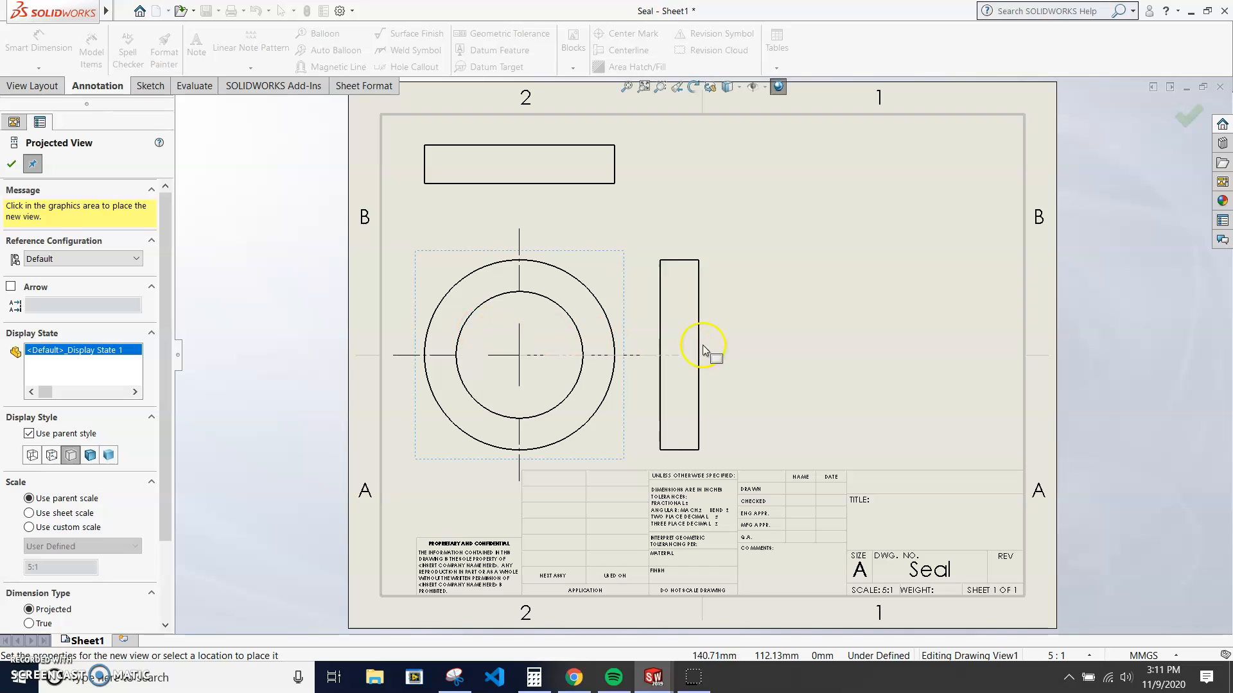
click(791, 361)
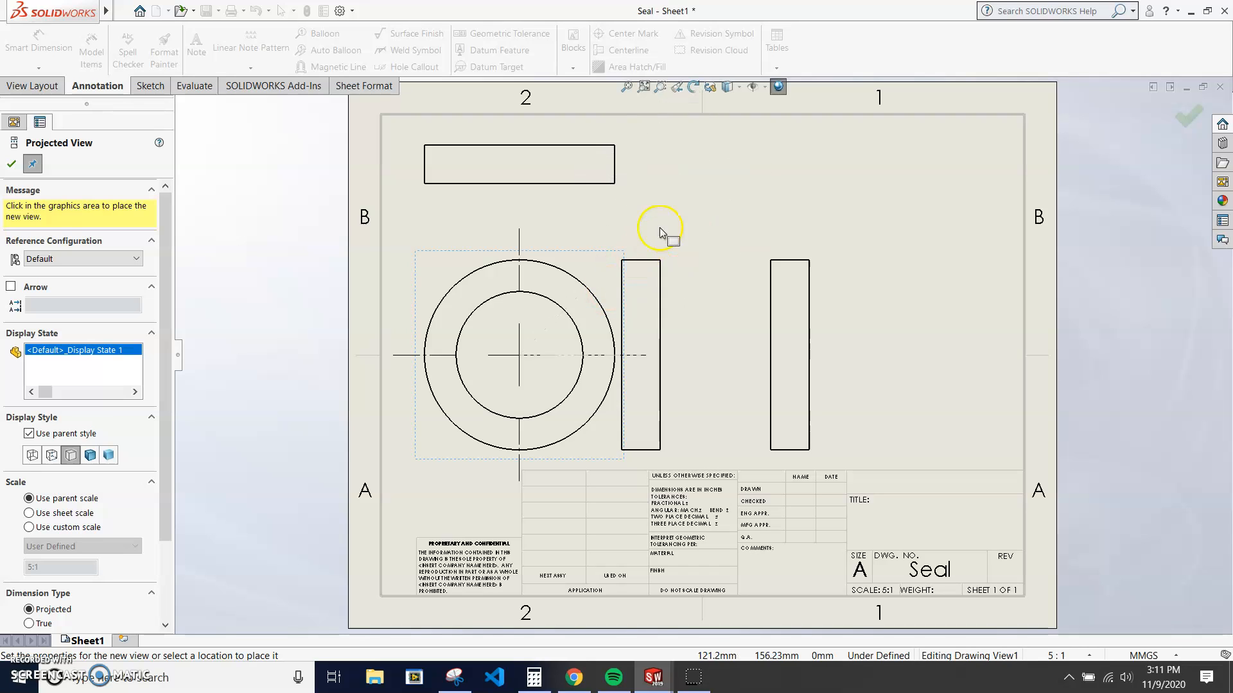
click(704, 231)
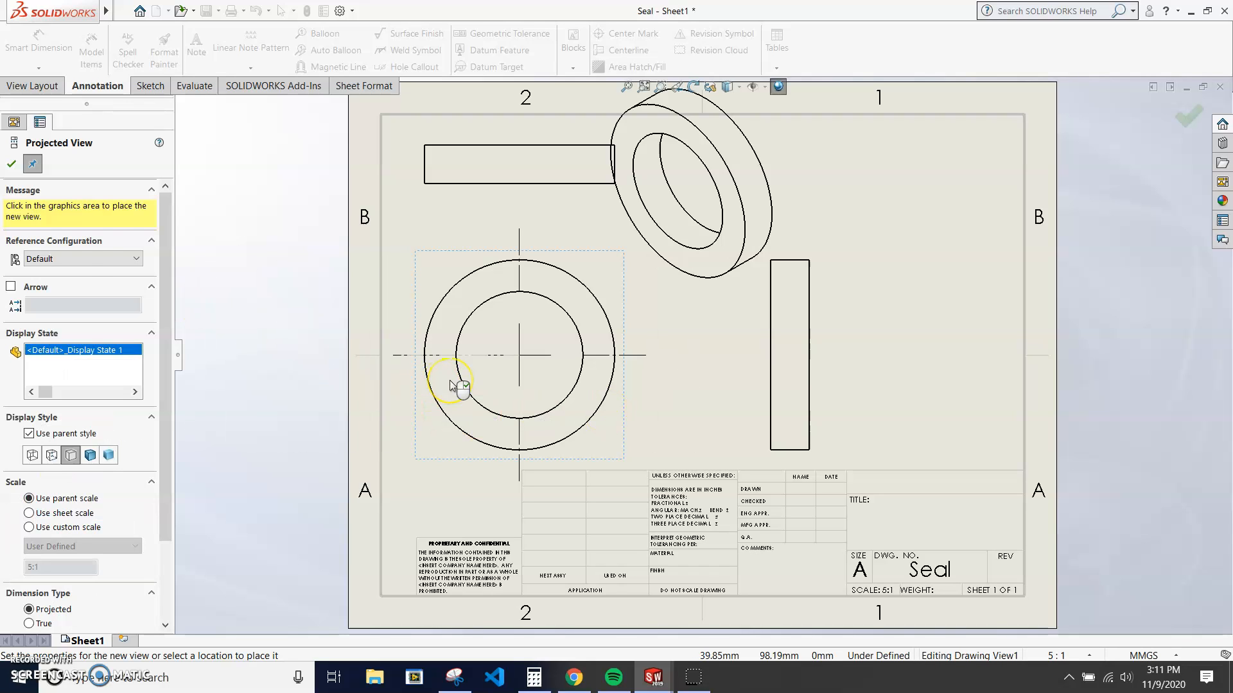
key(Escape)
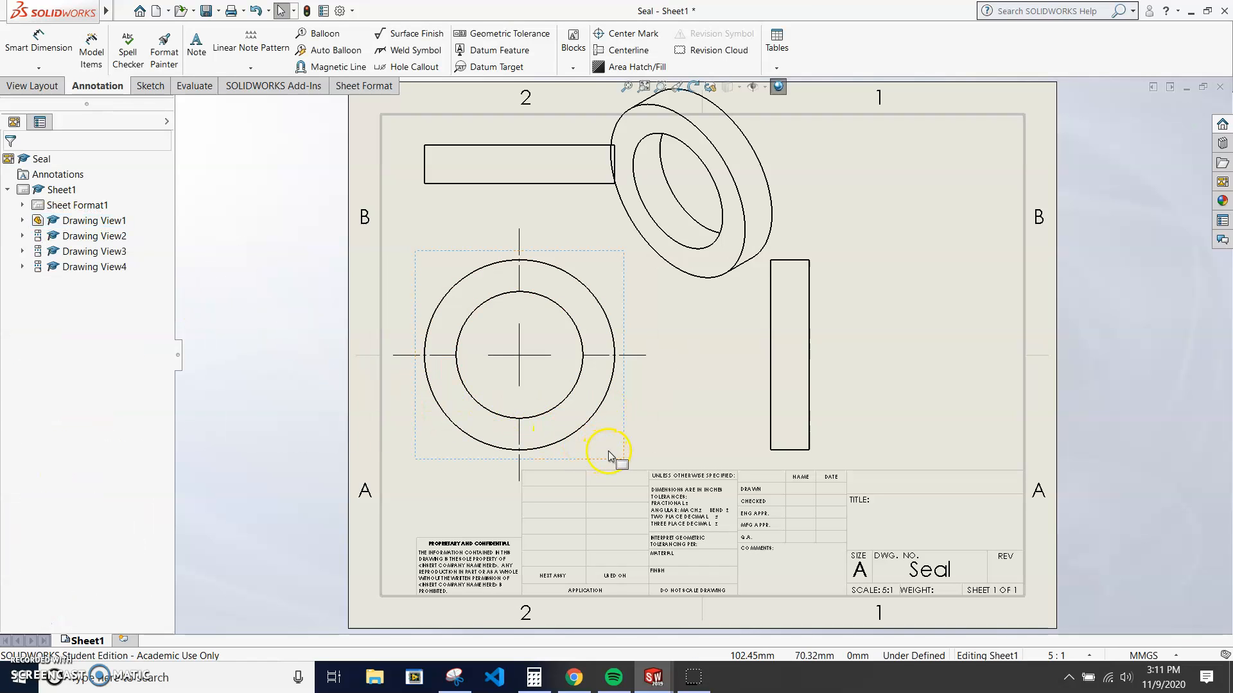
Set the front view's display style to Hidden Lines Visible so the projected views show hidden edges too
click(610, 458)
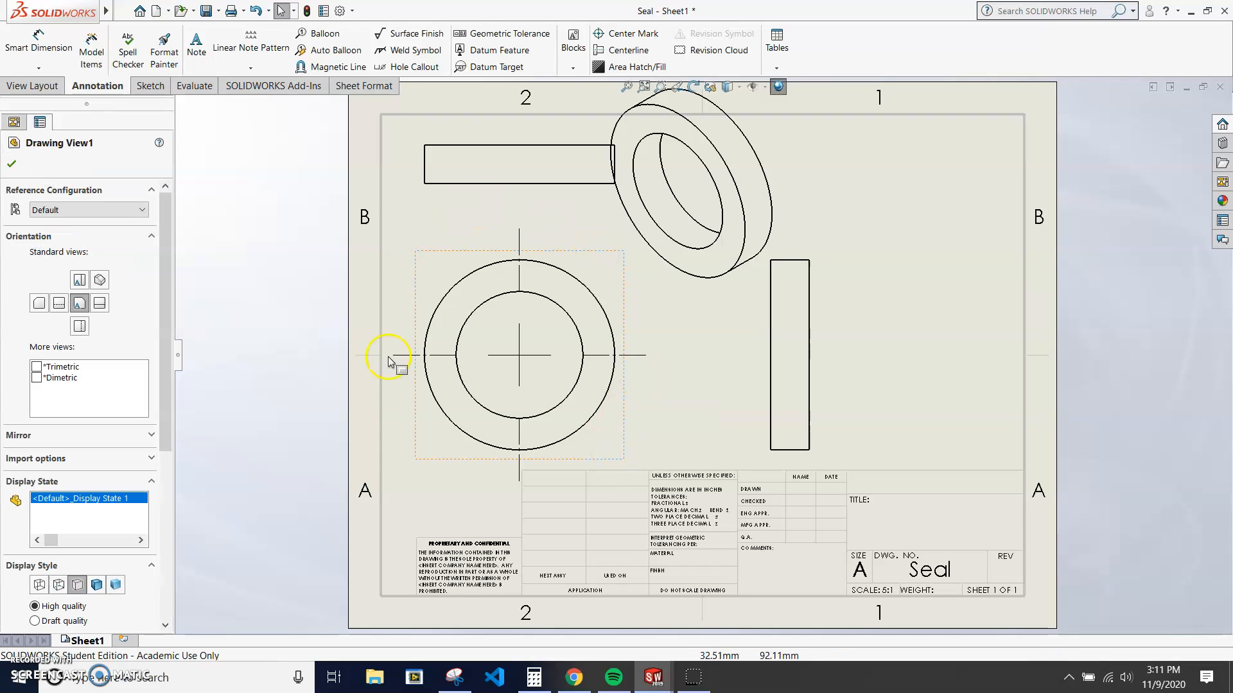
drag(168, 386, 155, 498)
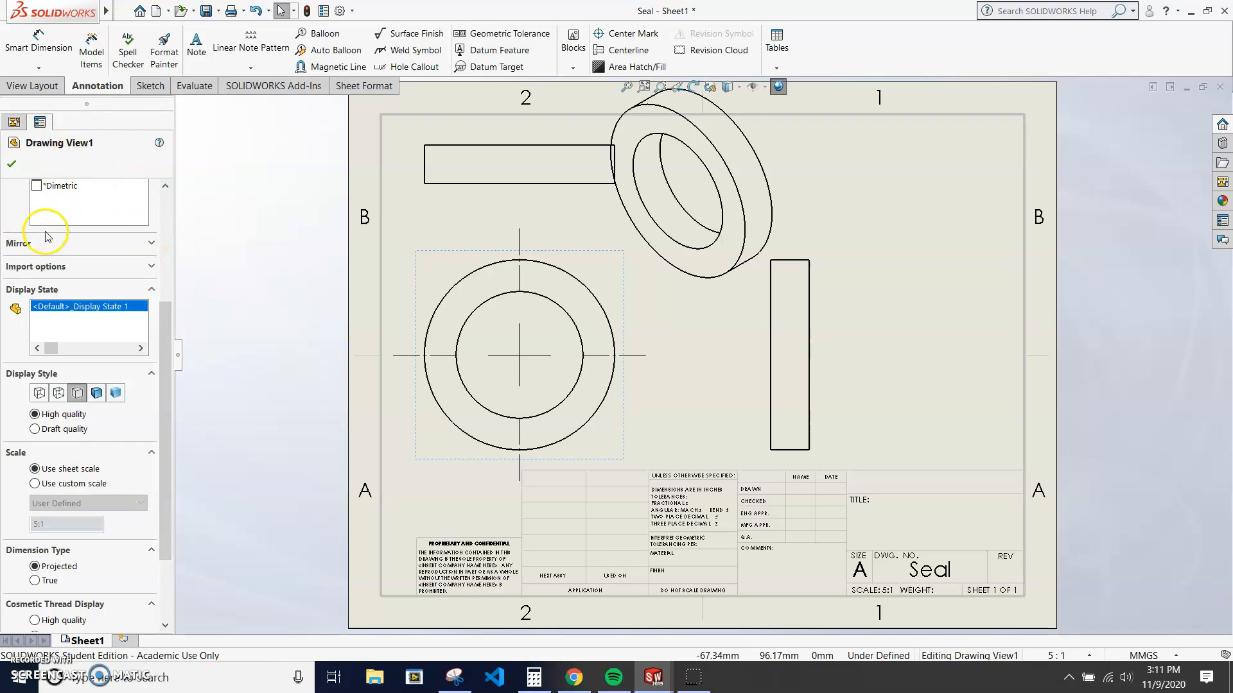
click(59, 394)
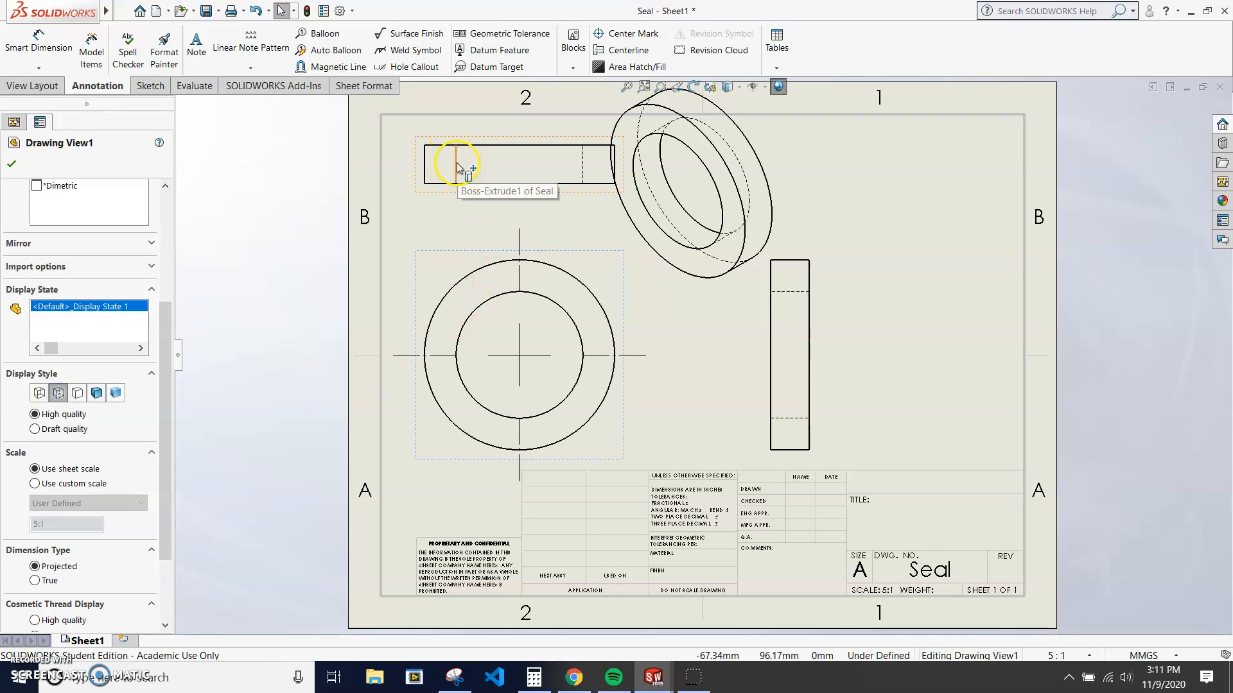
click(672, 285)
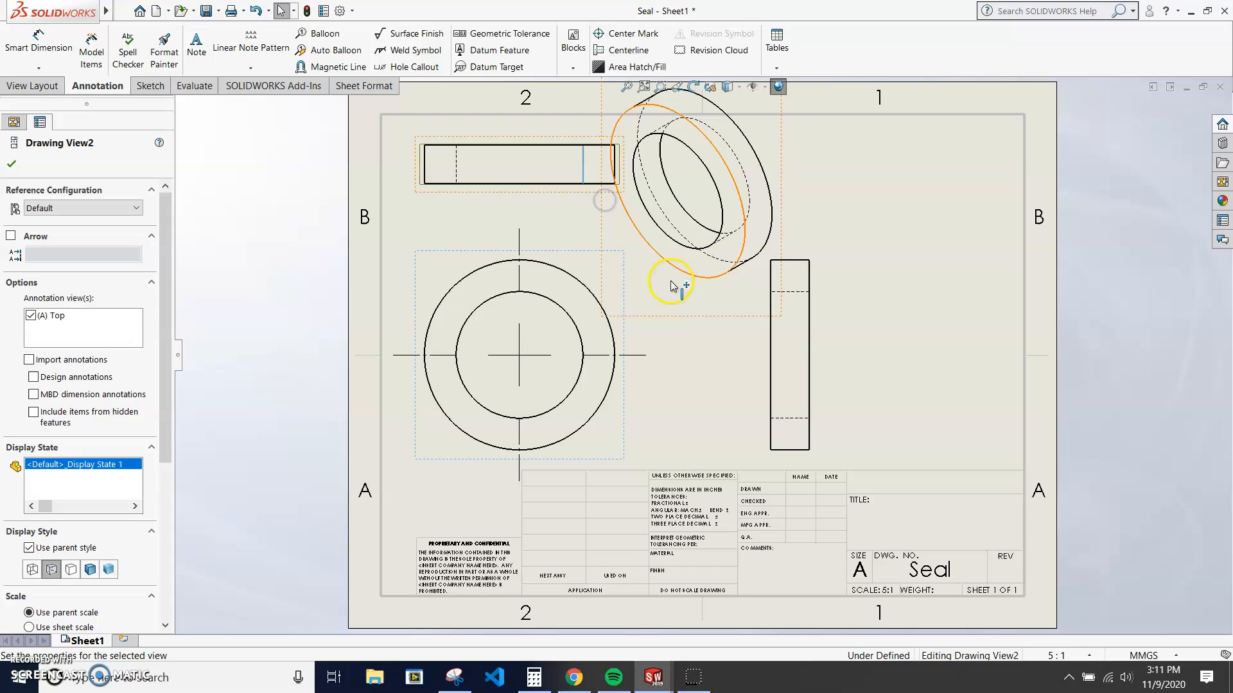
click(656, 326)
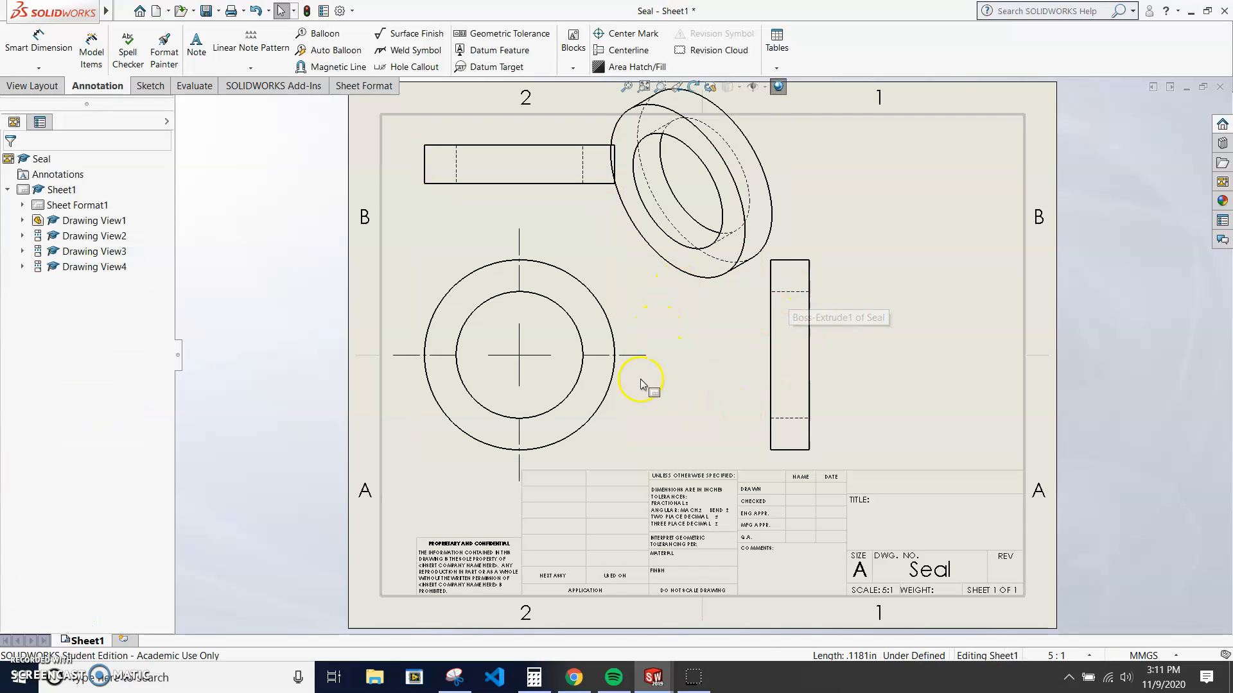
Give the front view a custom scale of 4:1
click(622, 390)
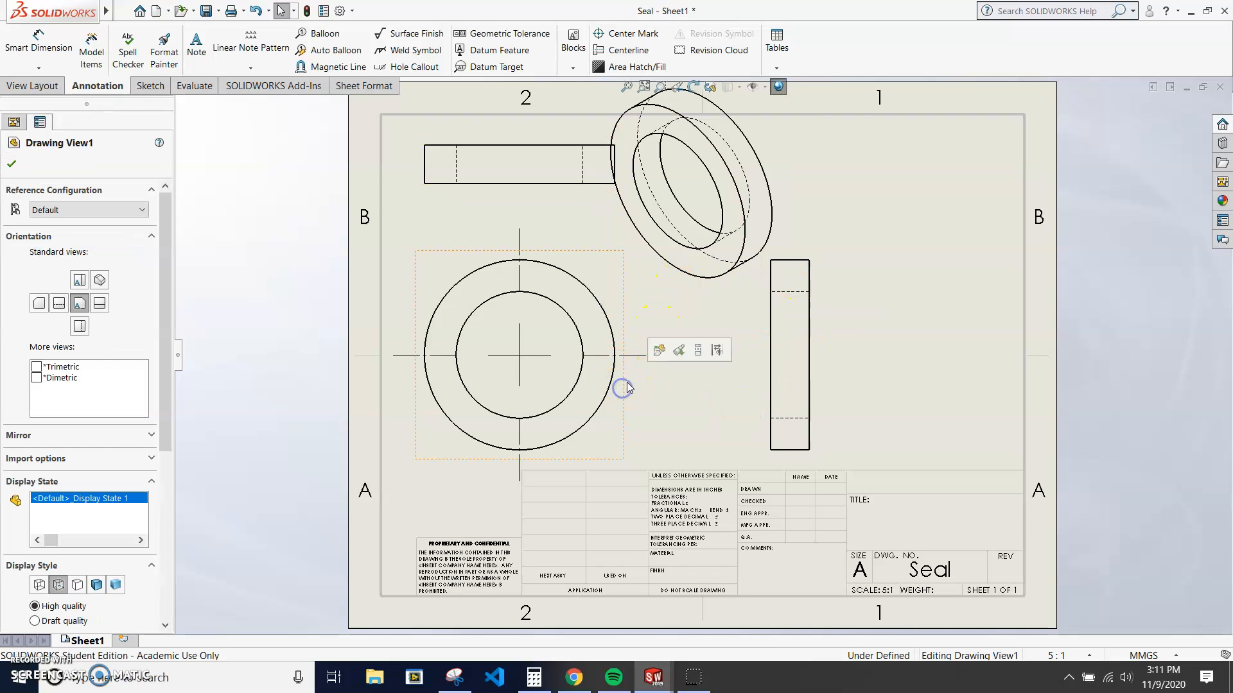
drag(165, 403, 158, 550)
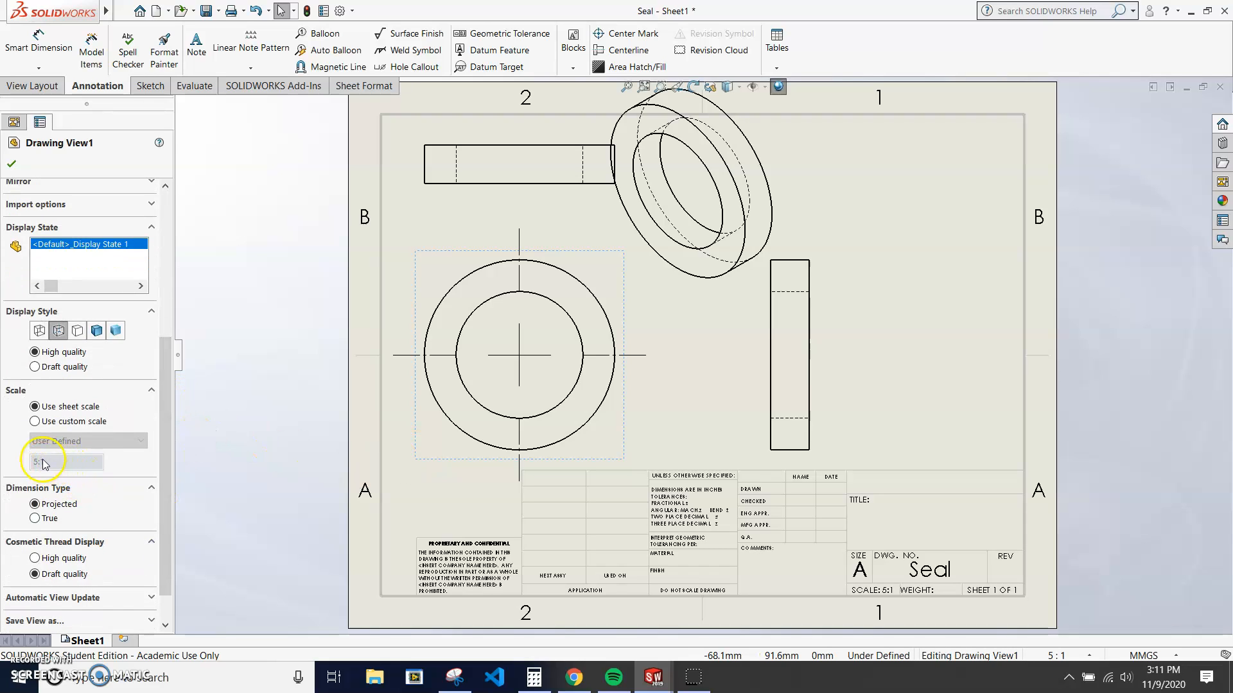
click(36, 423)
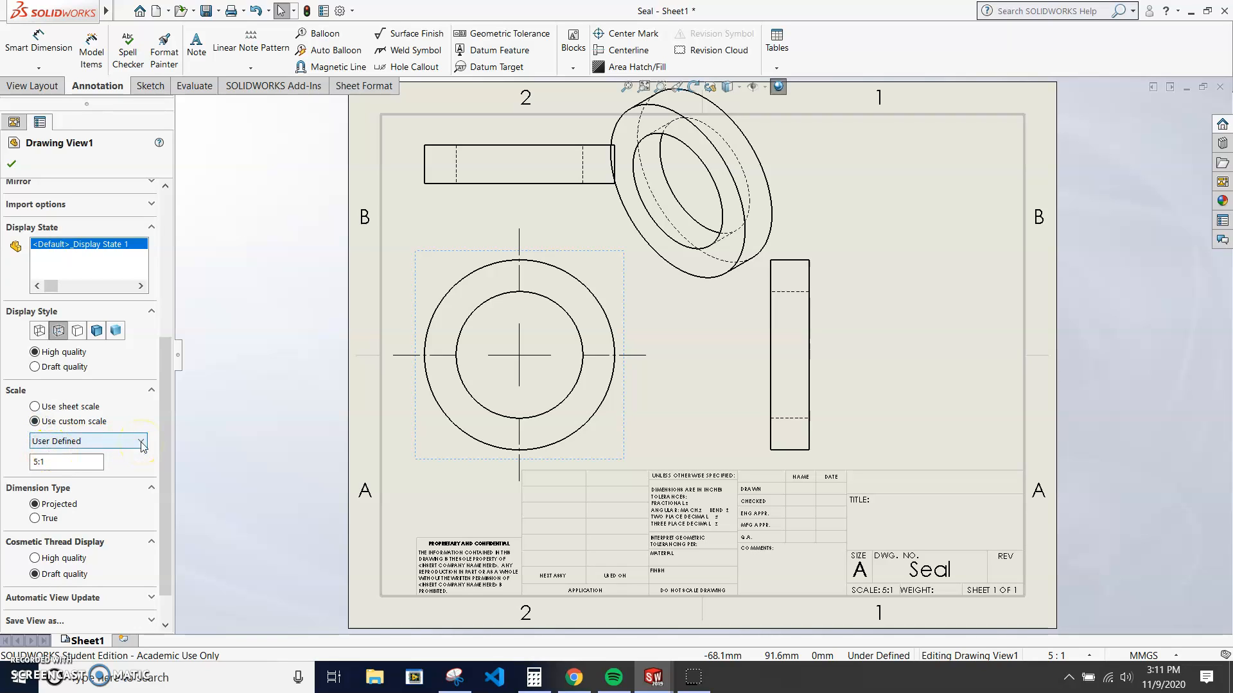
click(42, 462)
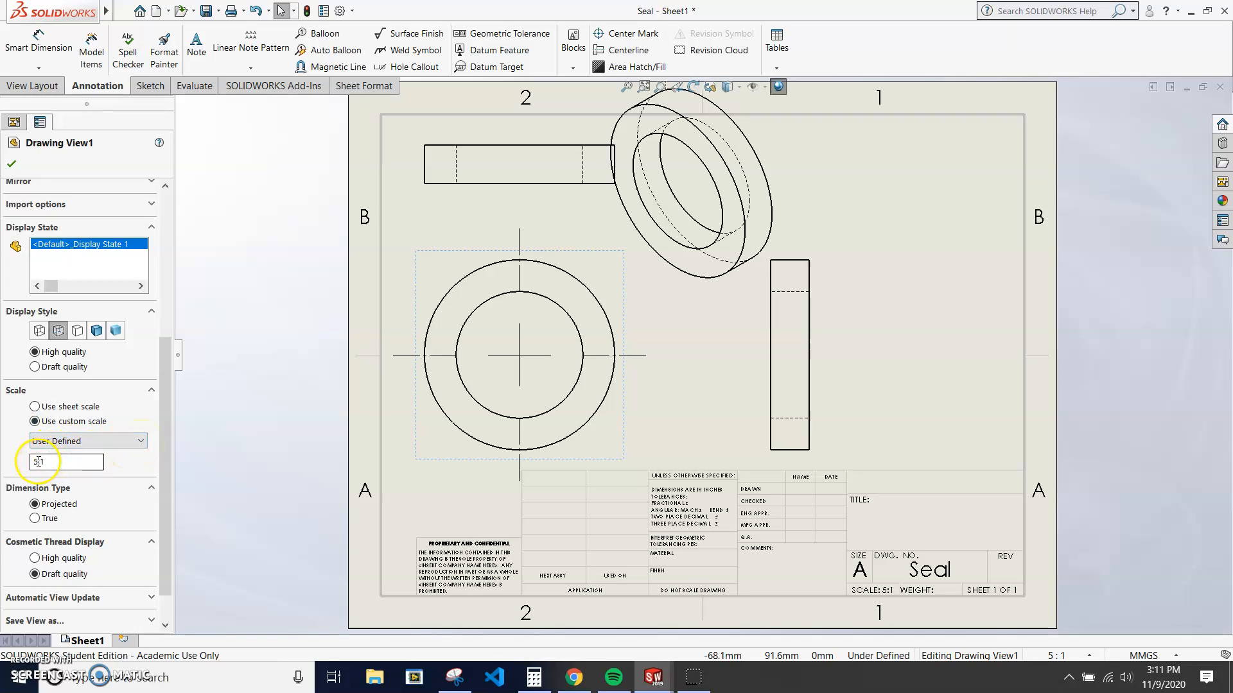
click(140, 440)
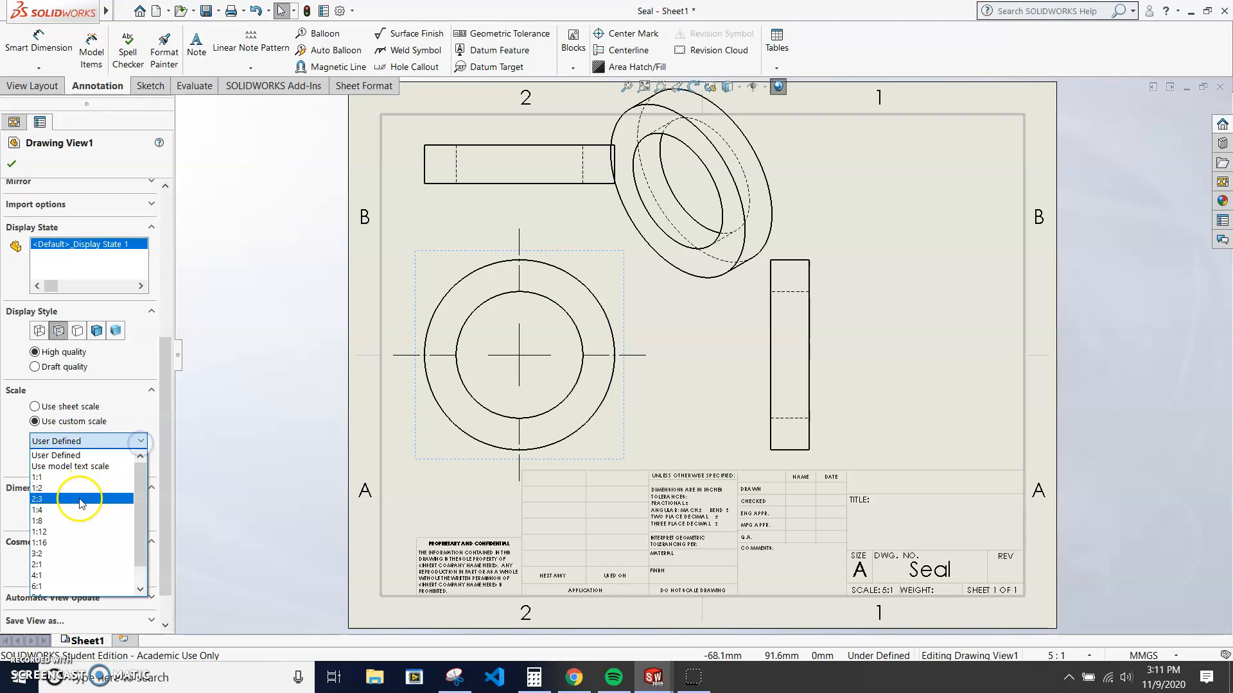
click(66, 575)
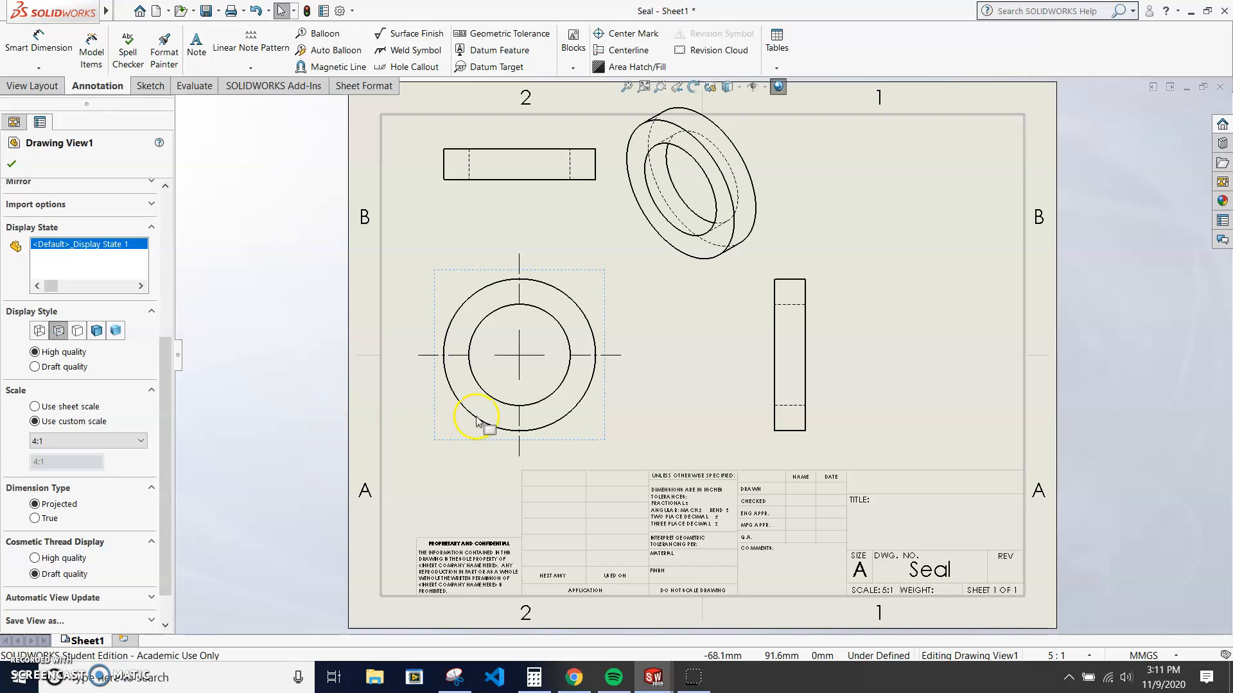
Move the isometric view to the sheet's upper-right corner and display it as Shaded With Edges
drag(762, 250, 1009, 269)
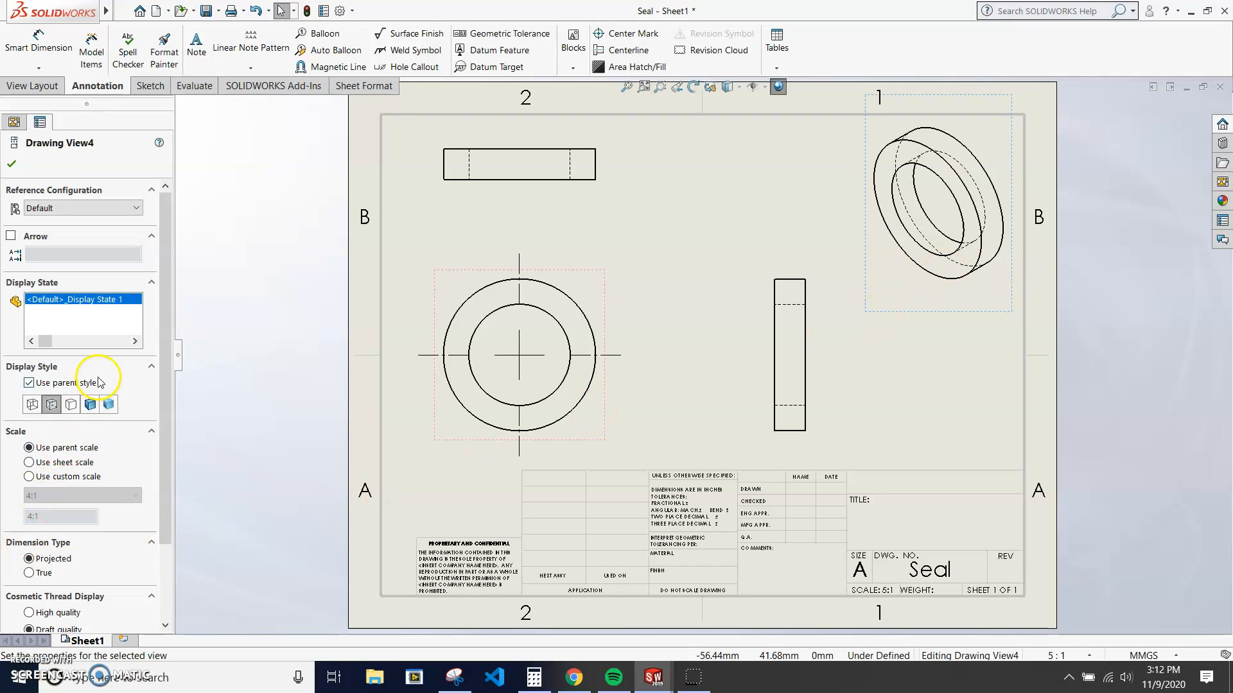
click(90, 403)
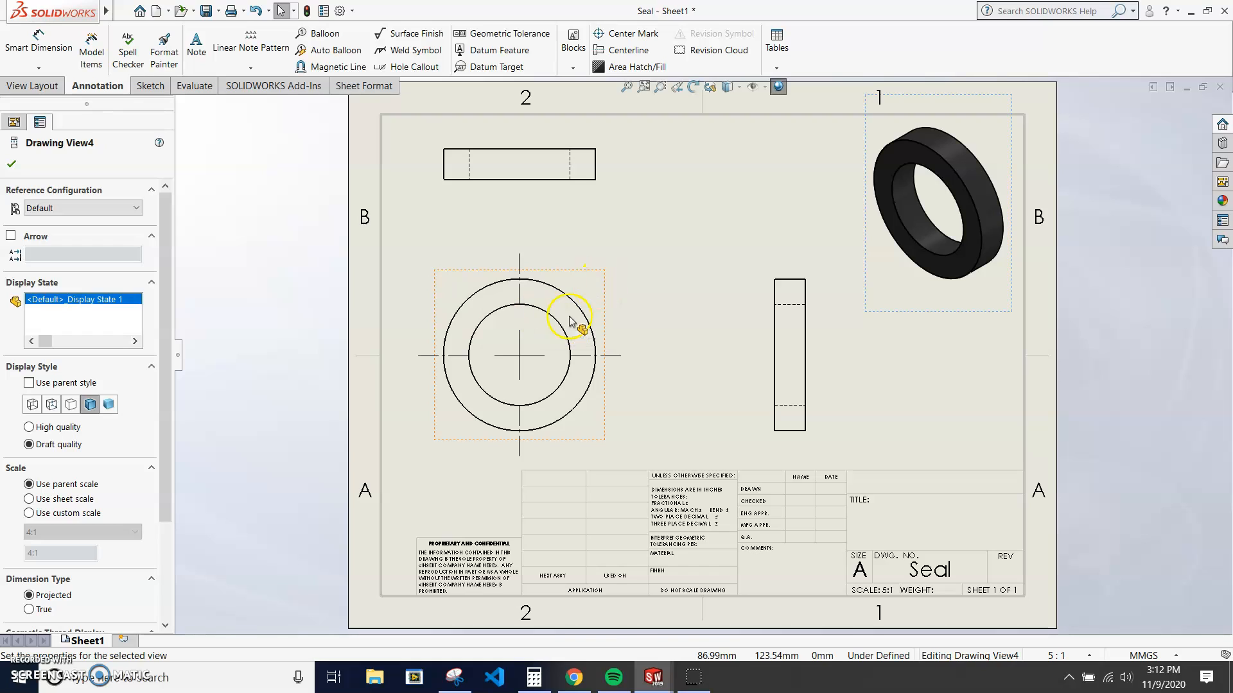
click(12, 165)
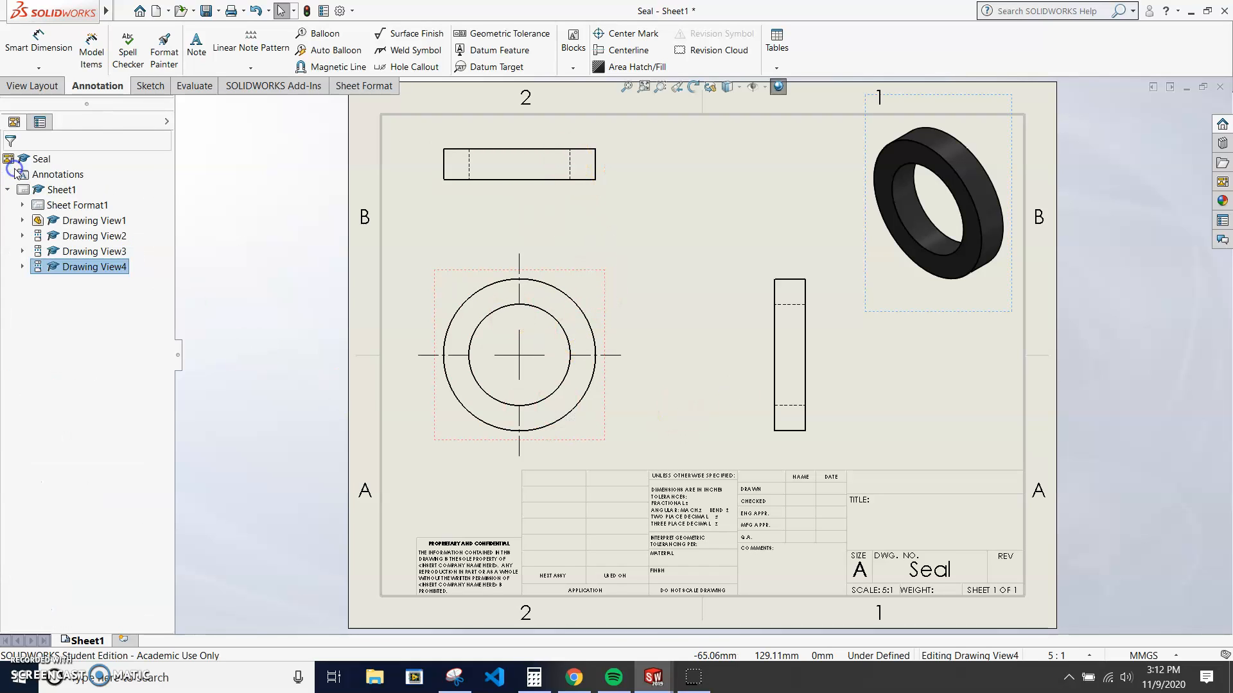
click(32, 86)
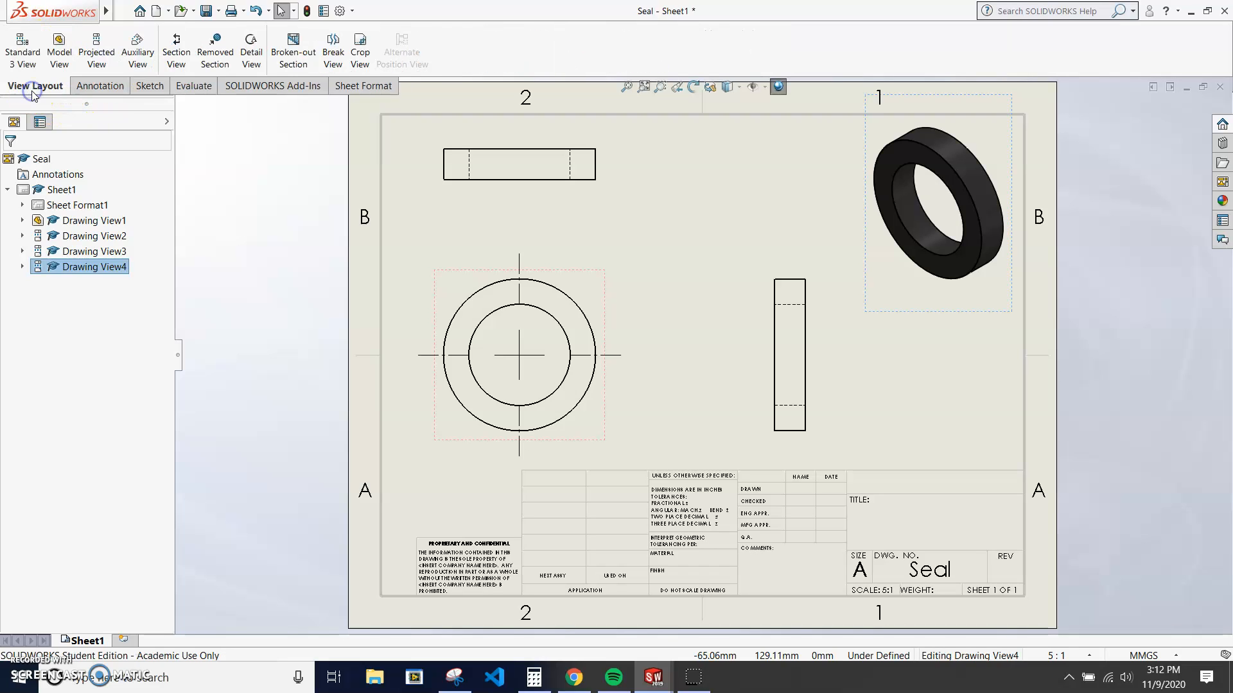
click(100, 86)
click(148, 85)
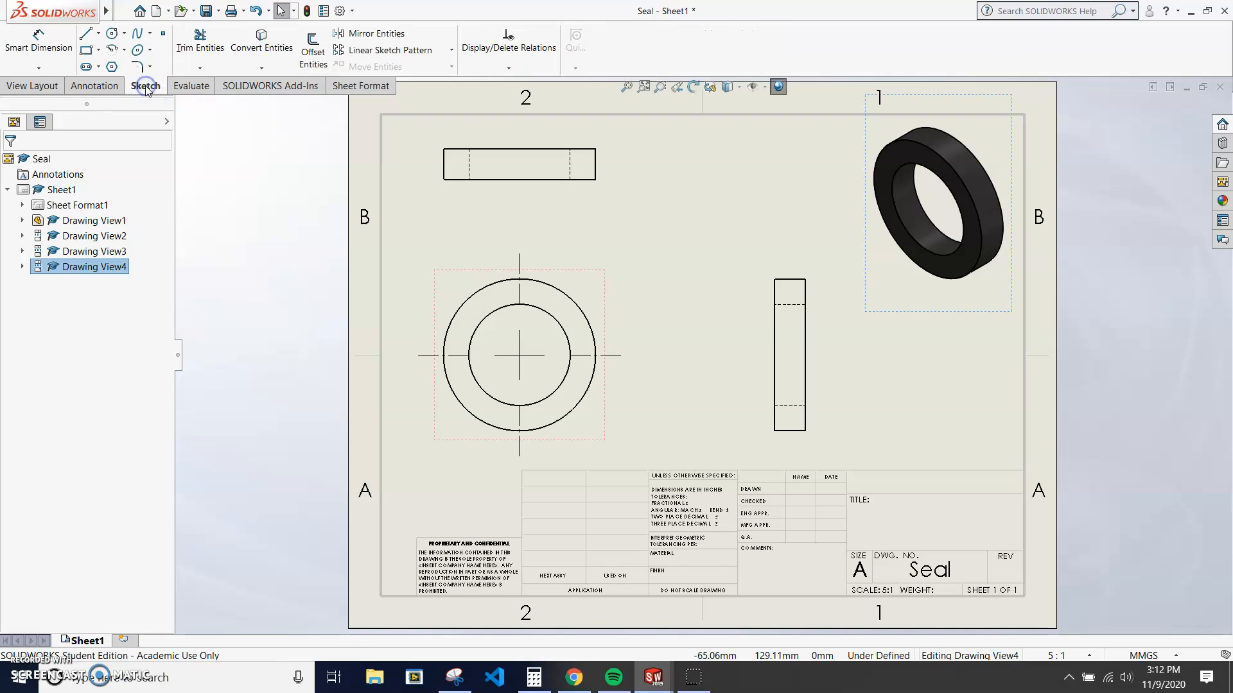
Dimension the diameters of the inner and outer circles in the front view, placing both above and to the right of the ring
click(92, 86)
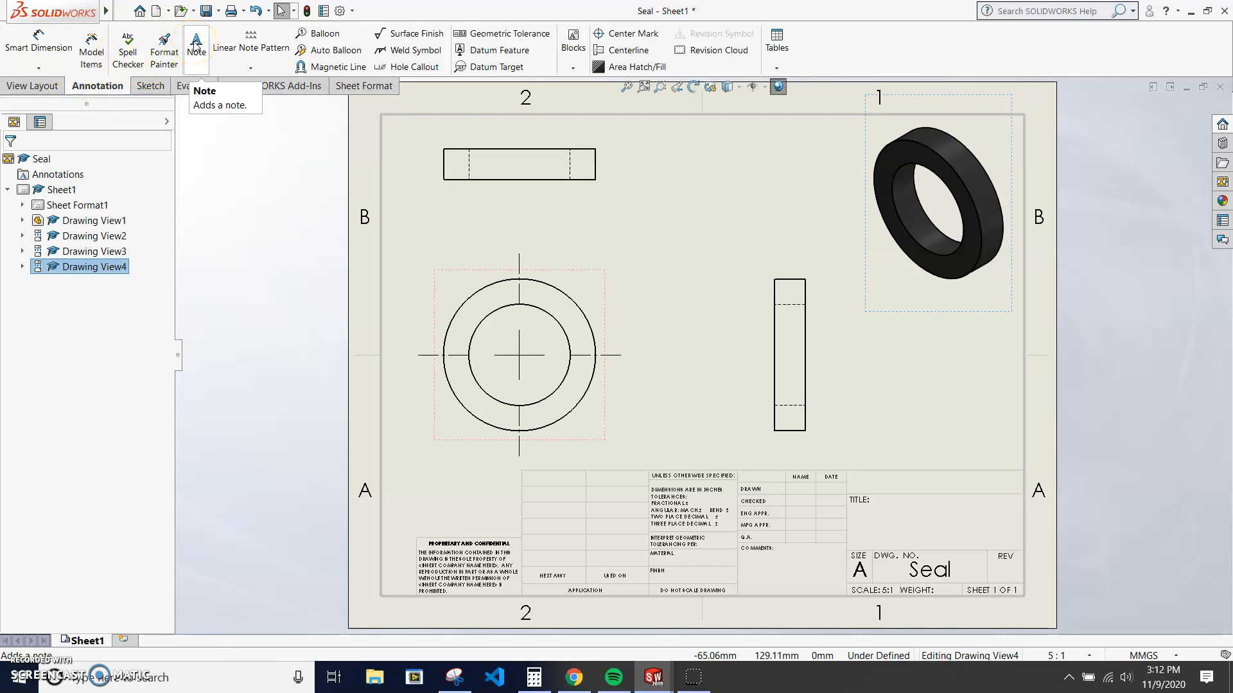
click(24, 42)
click(553, 319)
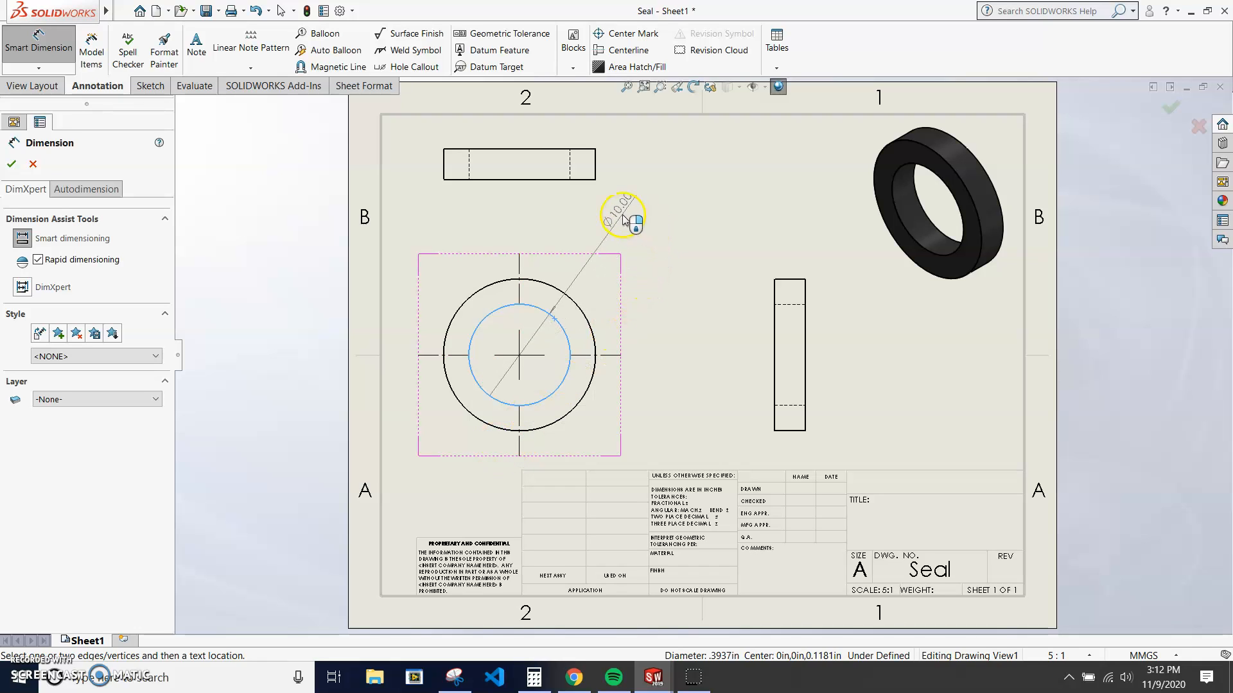
click(625, 228)
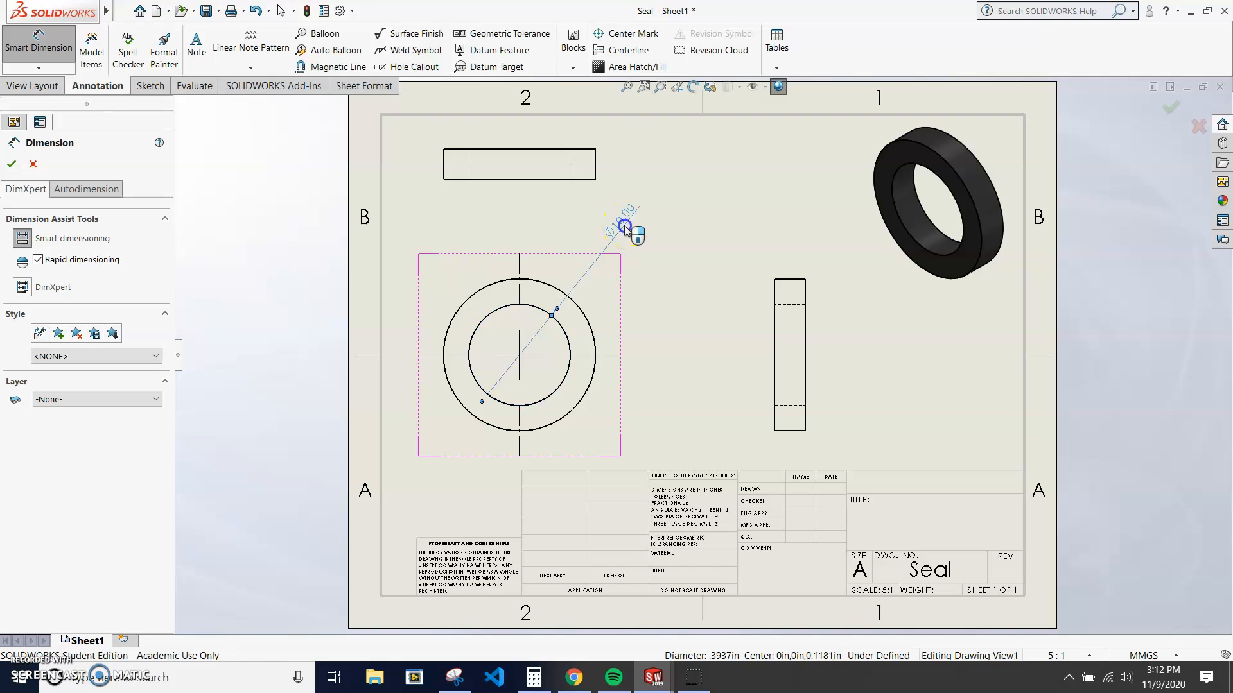
click(578, 307)
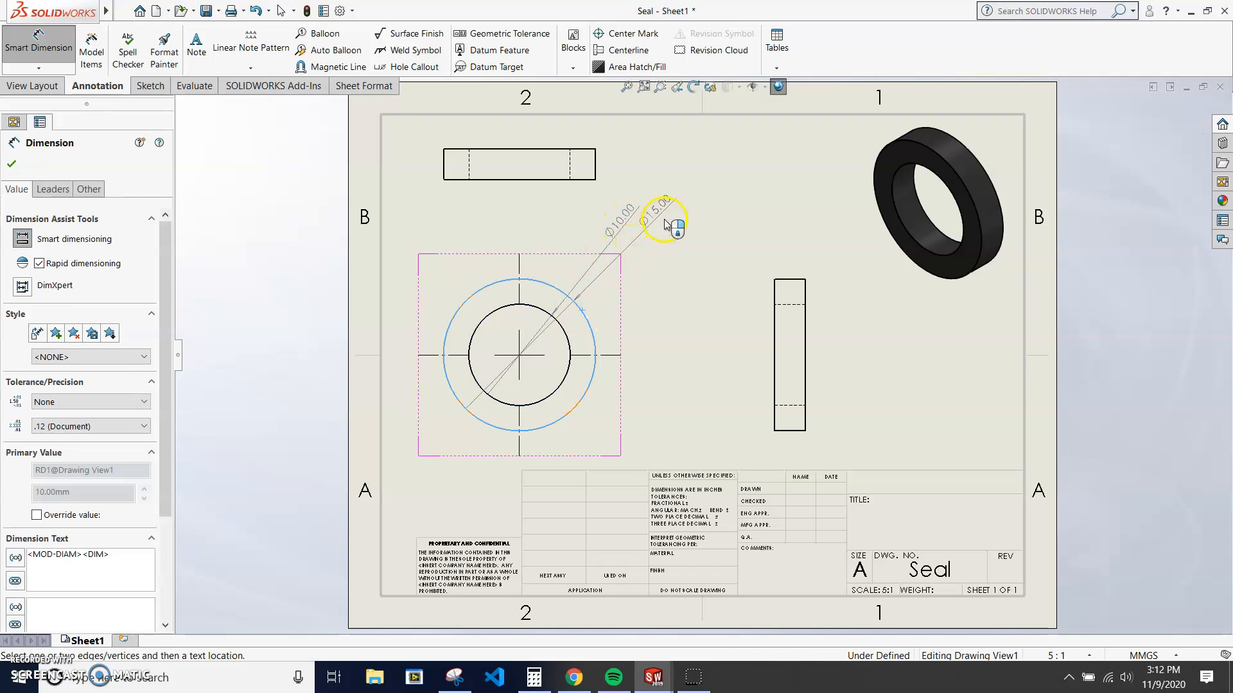
click(679, 228)
click(678, 228)
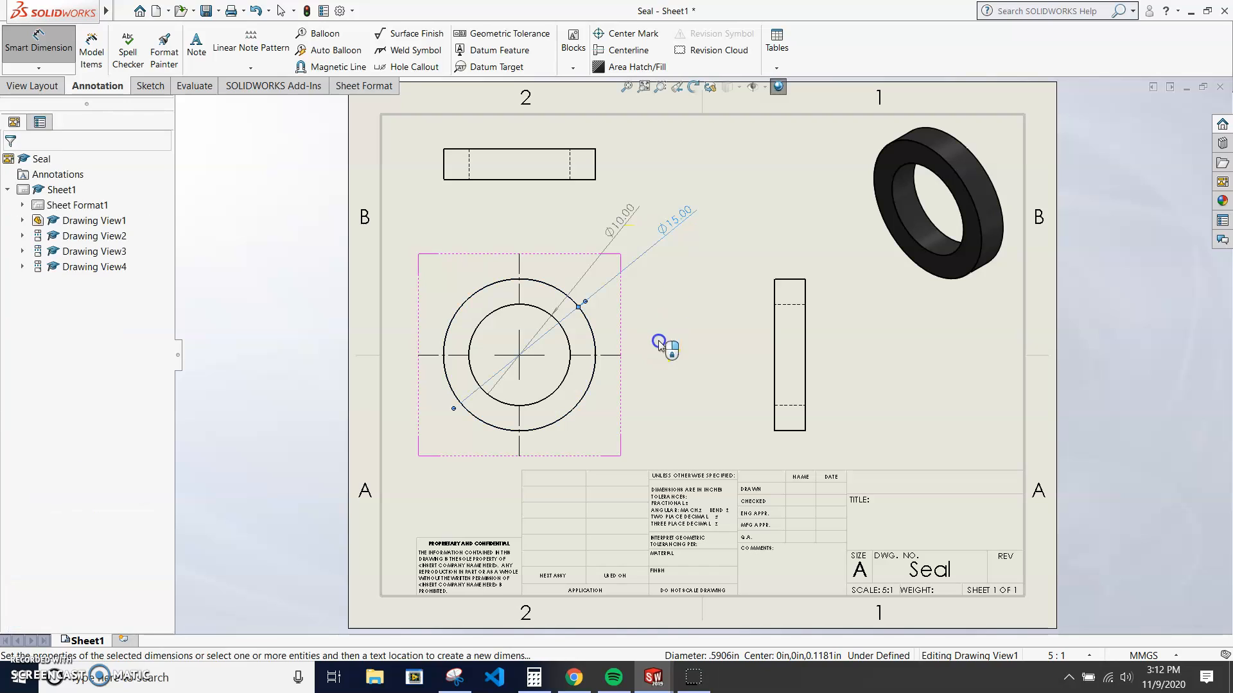
click(675, 226)
click(618, 220)
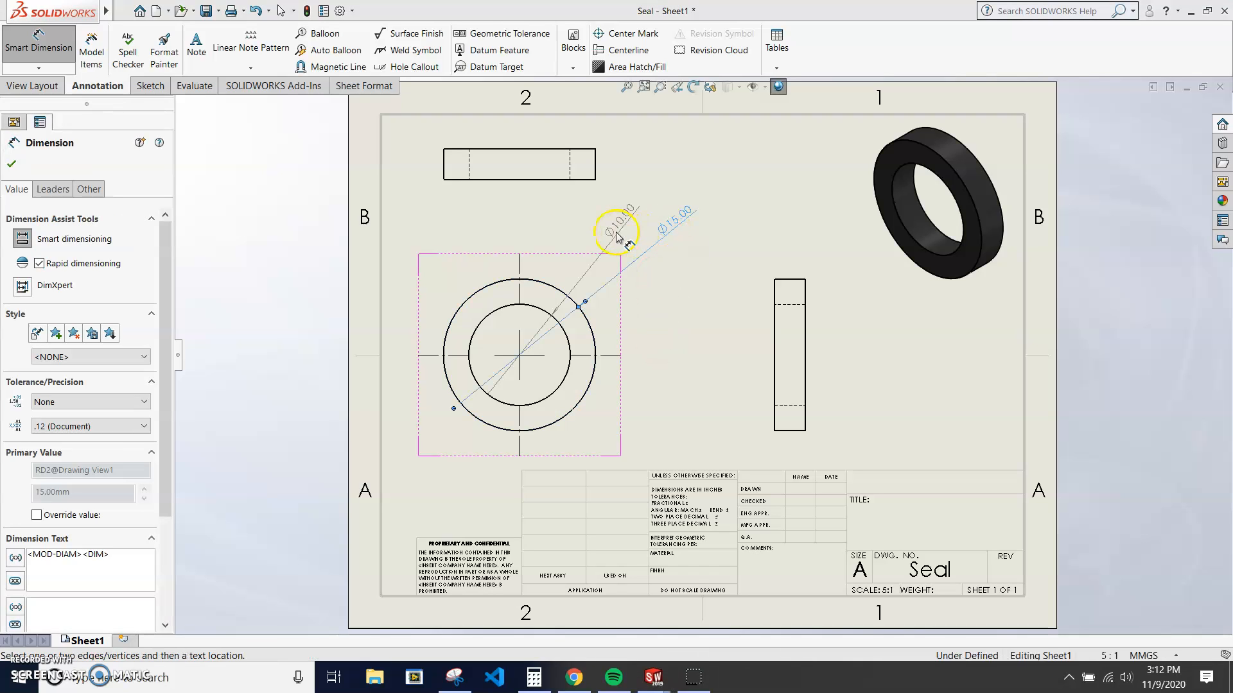
Dimension the ring's thickness below the bottom edge of the right view and finish dimensioning
click(799, 448)
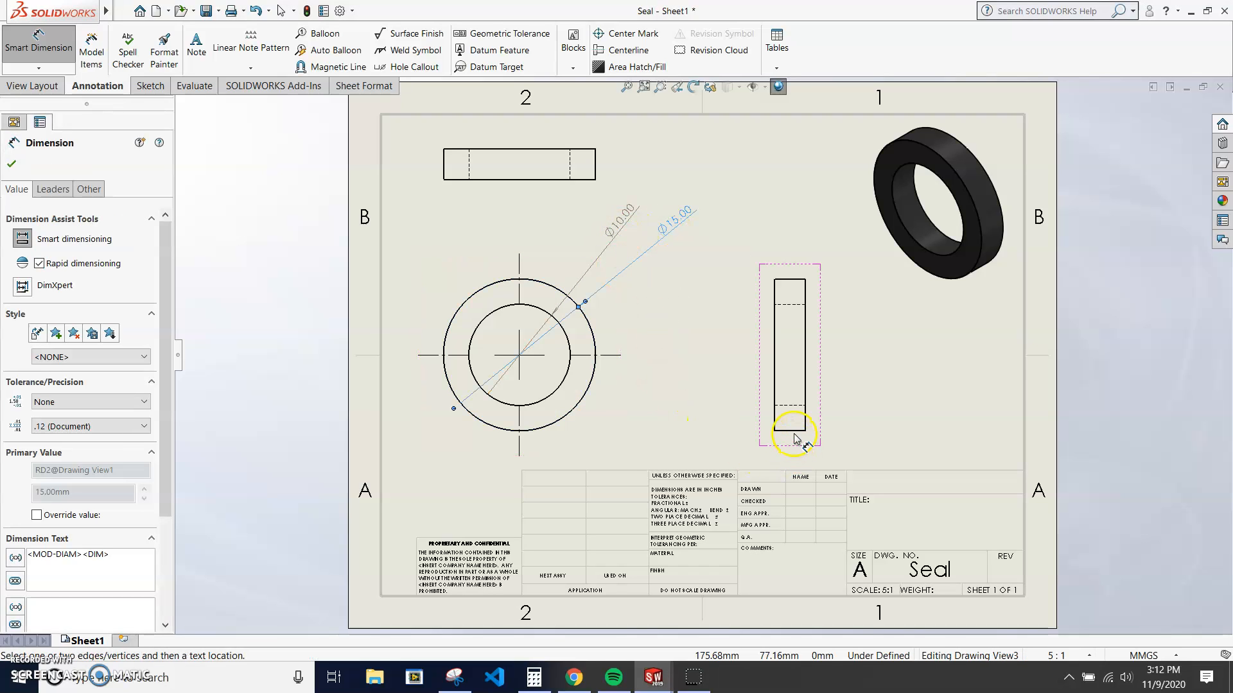
click(794, 434)
click(793, 432)
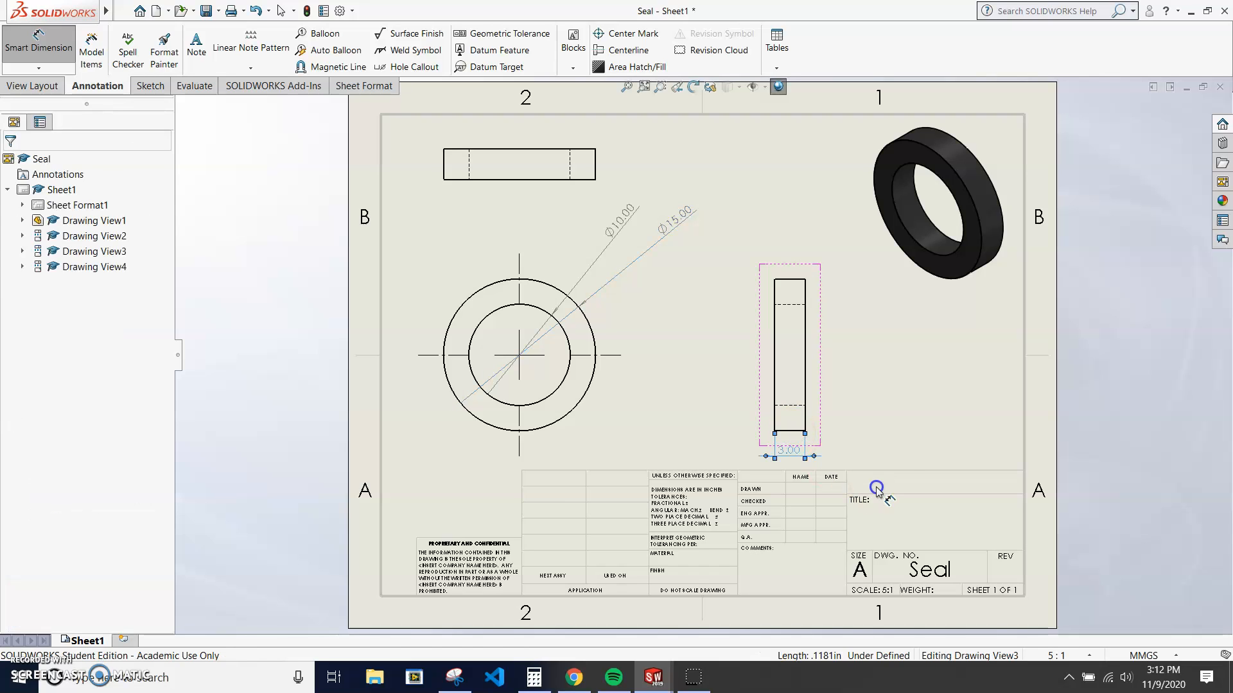
click(689, 421)
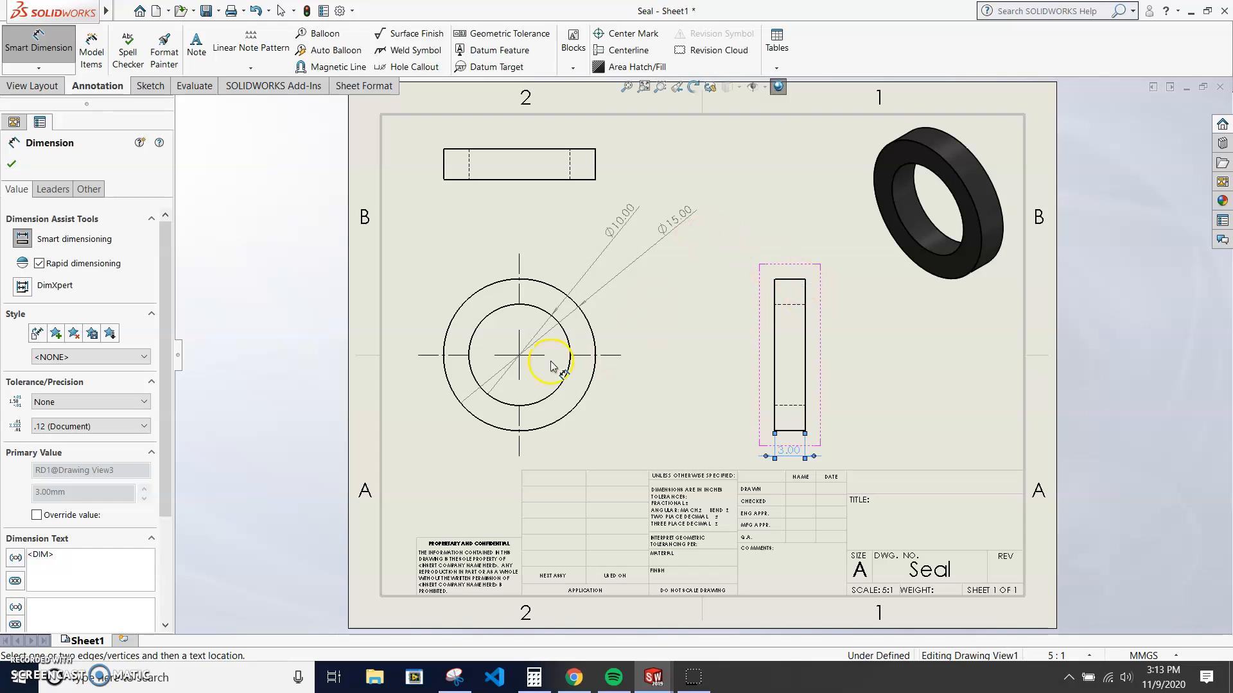
click(38, 43)
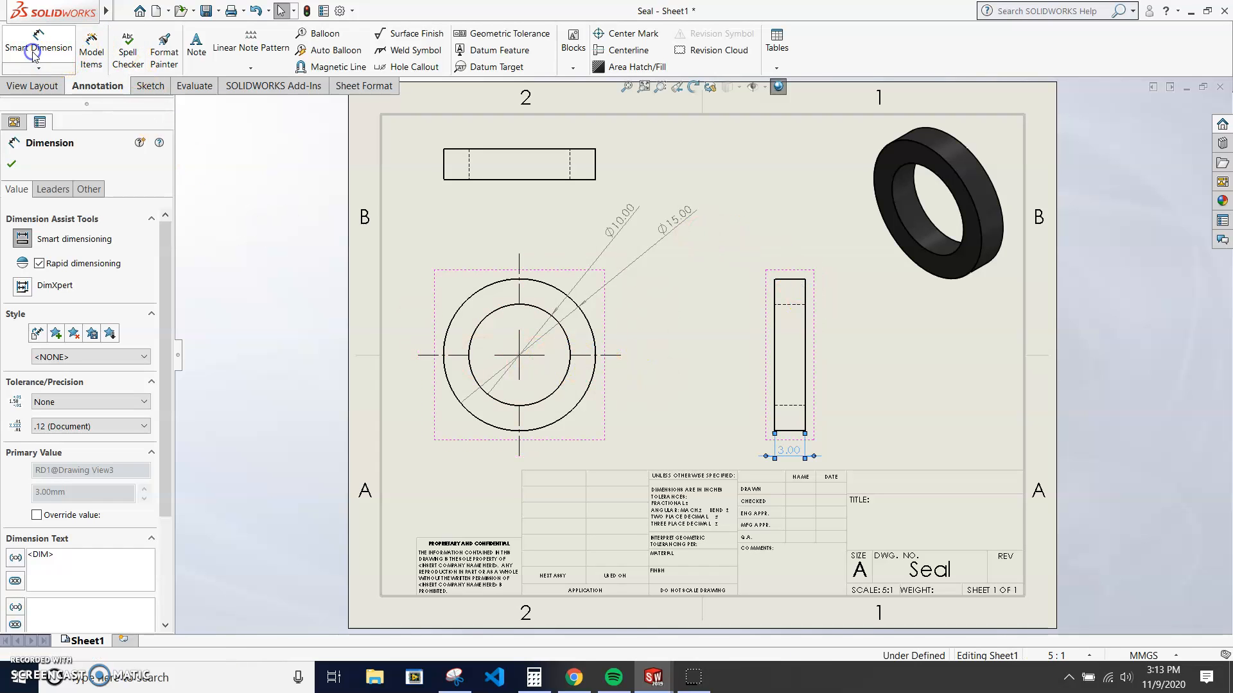
Rearrange the views by moving the front view slightly right and down, the top view closer to it, and the right view farther right
mouse_move(571, 448)
mouse_down()
mouse_move(587, 418)
mouse_move(661, 462)
mouse_move(632, 450)
mouse_move(704, 423)
mouse_move(616, 431)
mouse_move(718, 453)
mouse_move(616, 440)
mouse_move(636, 463)
mouse_move(632, 453)
mouse_up()
click(489, 138)
mouse_move(532, 132)
mouse_down()
mouse_move(504, 137)
mouse_move(542, 240)
mouse_move(572, 154)
mouse_move(572, 165)
mouse_up()
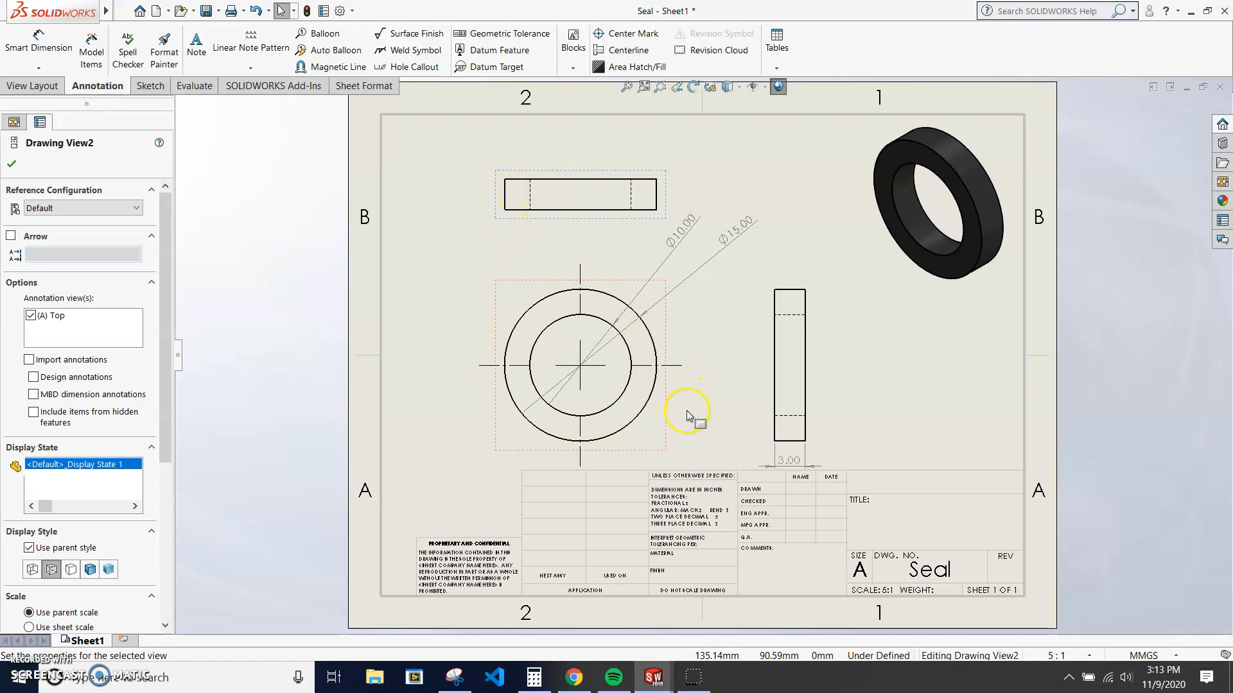
mouse_move(814, 420)
mouse_down()
mouse_move(908, 421)
mouse_move(861, 421)
mouse_up()
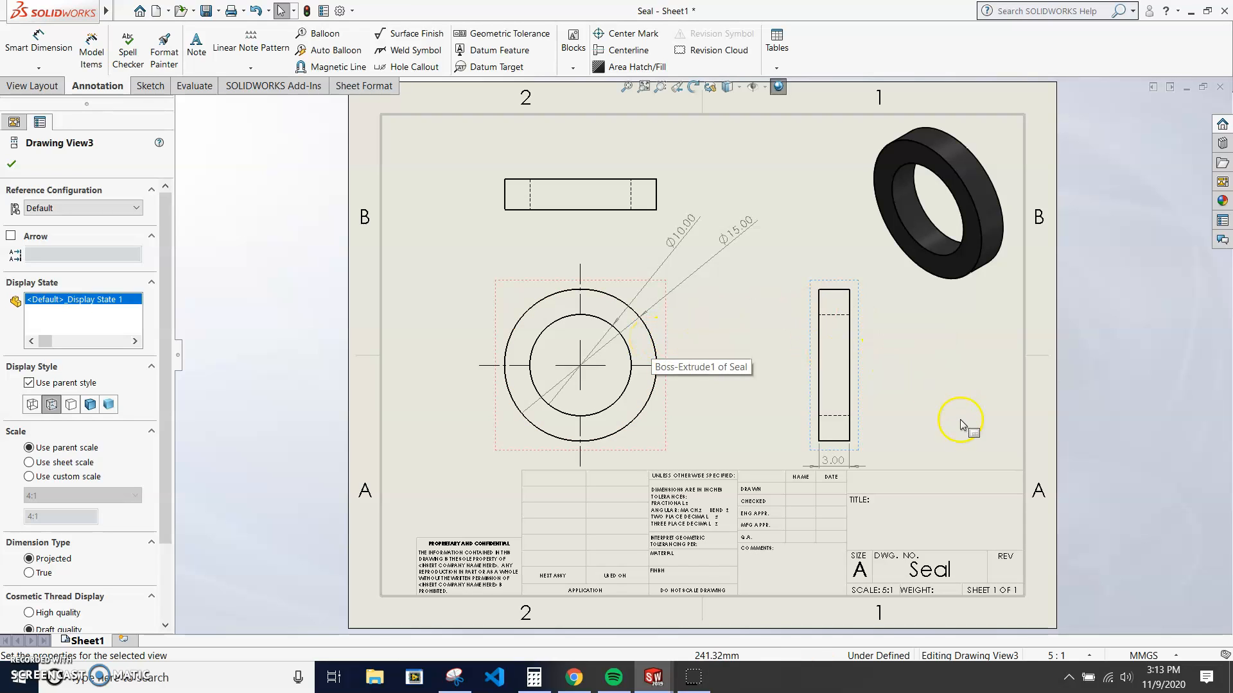
Move the right view's thickness dimension text outside its extension lines, to the right of the view
scroll(925, 424, down, 2)
drag(495, 453, 497, 424)
drag(778, 453, 842, 445)
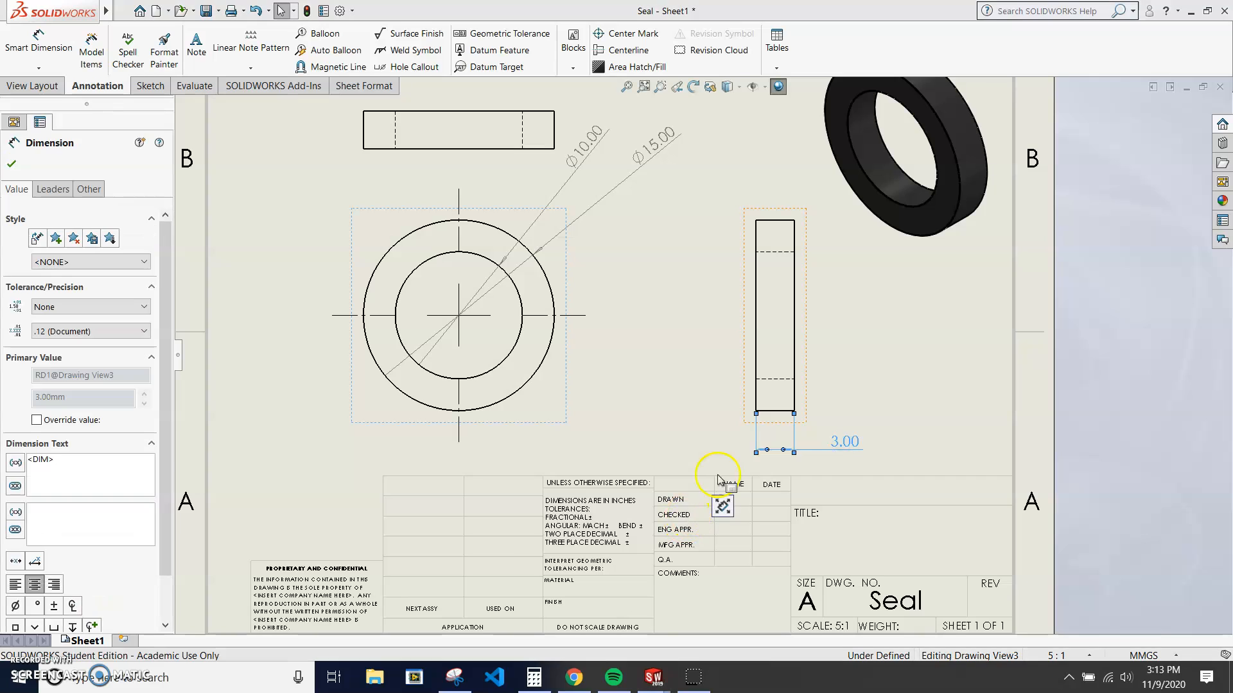
click(896, 401)
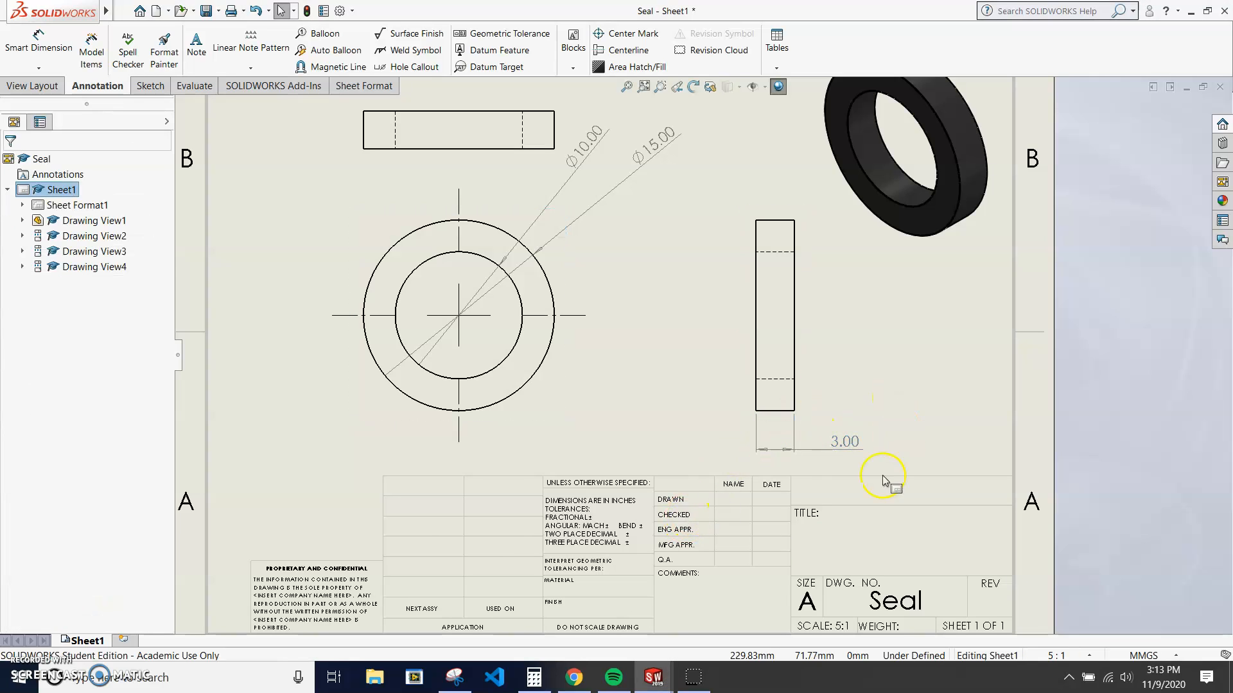
key(f)
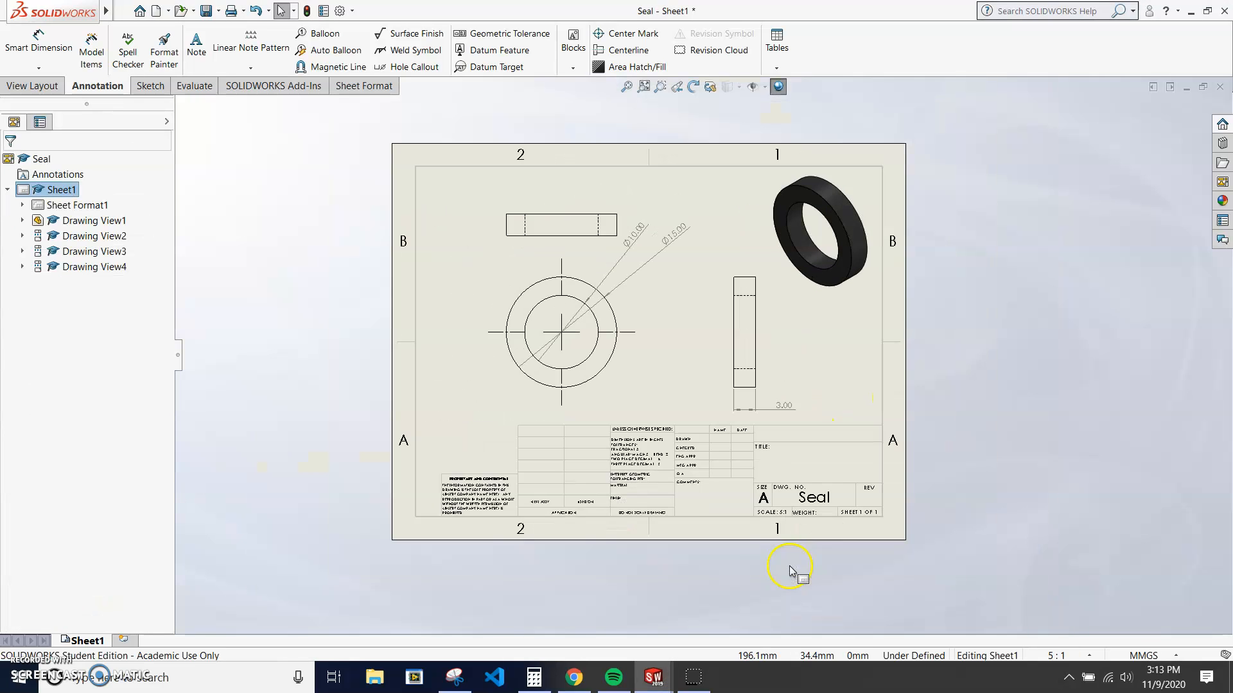
Open the sheet format for editing
scroll(575, 221, down, 1)
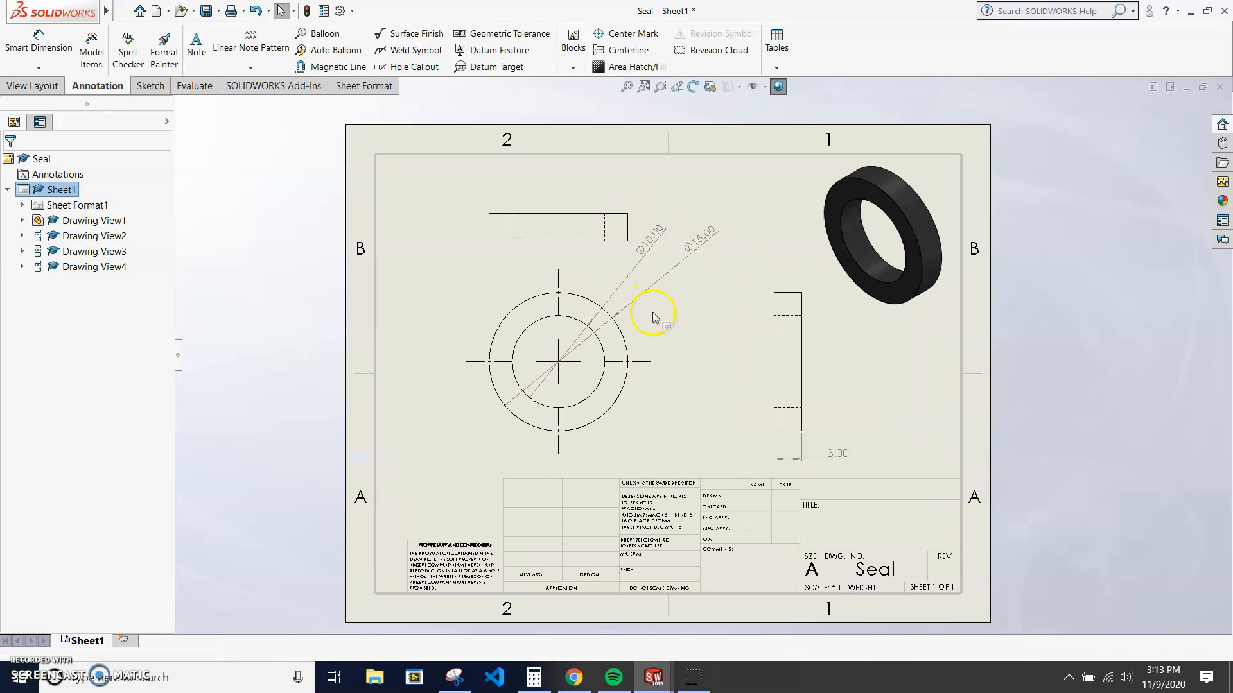
right_click(885, 370)
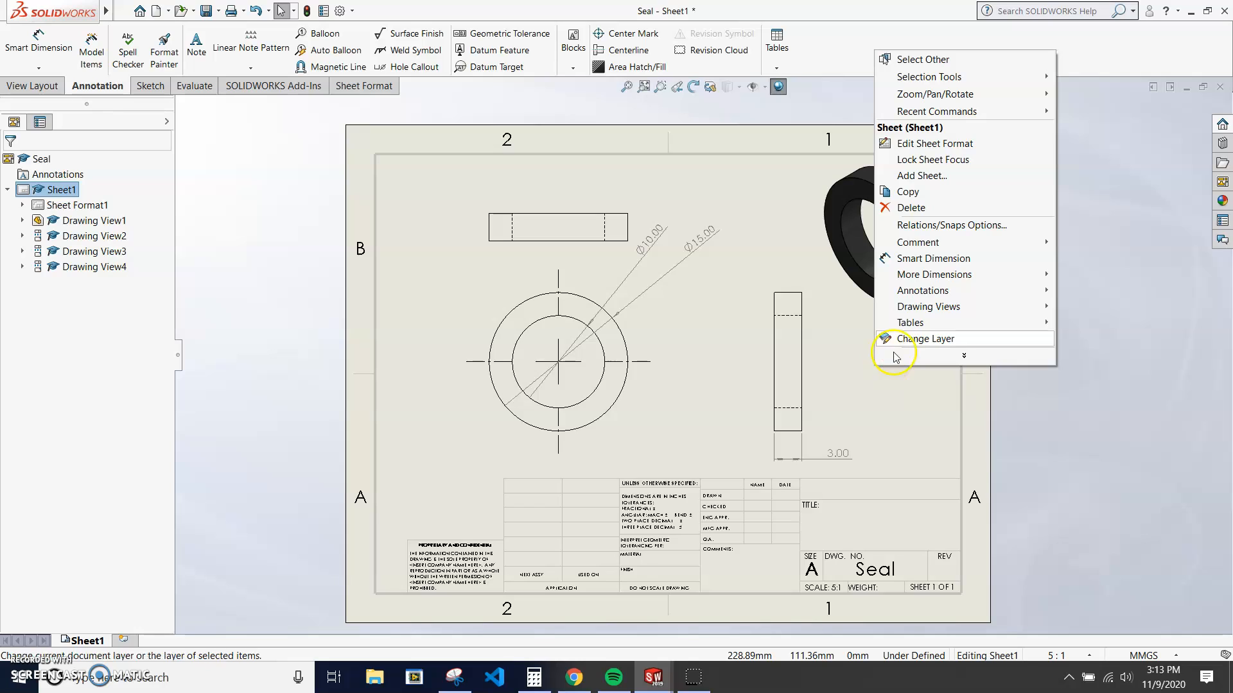
click(931, 145)
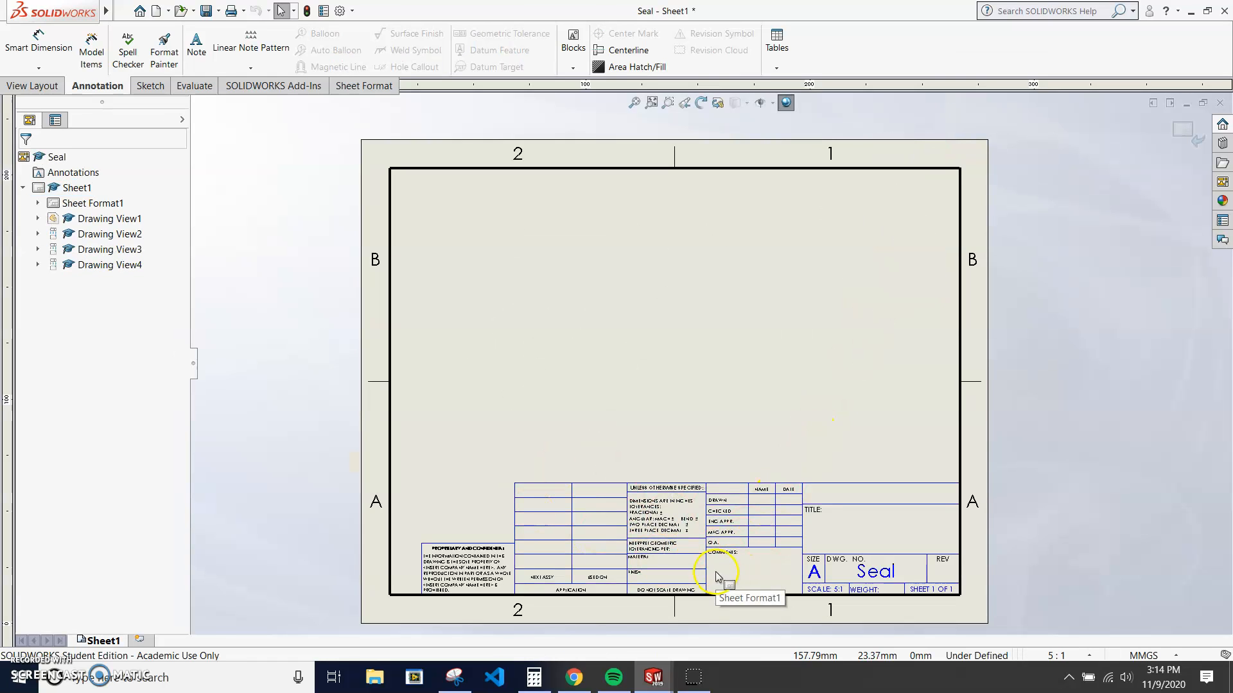
Change INCHES to MILLIMETERS in the title block's tolerance note so it reads DIMENSIONS ARE IN MILLIMETERS
scroll(460, 568, down, 2)
scroll(460, 564, down, 4)
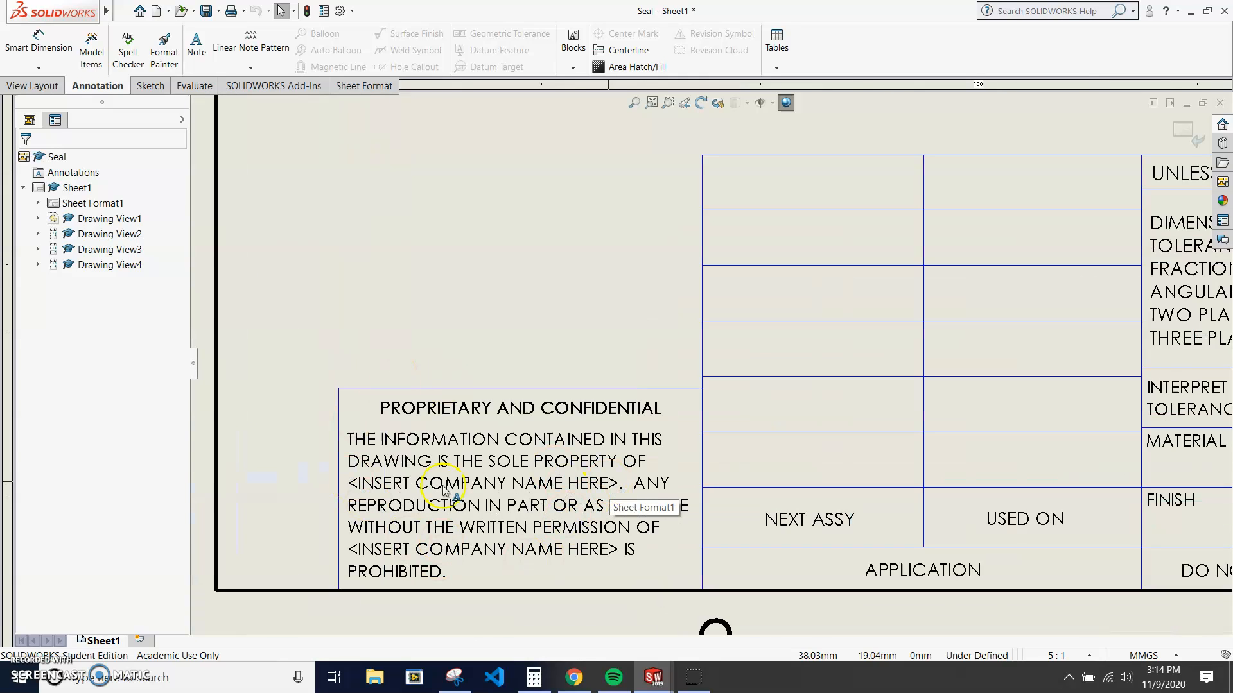
scroll(526, 520, up, 5)
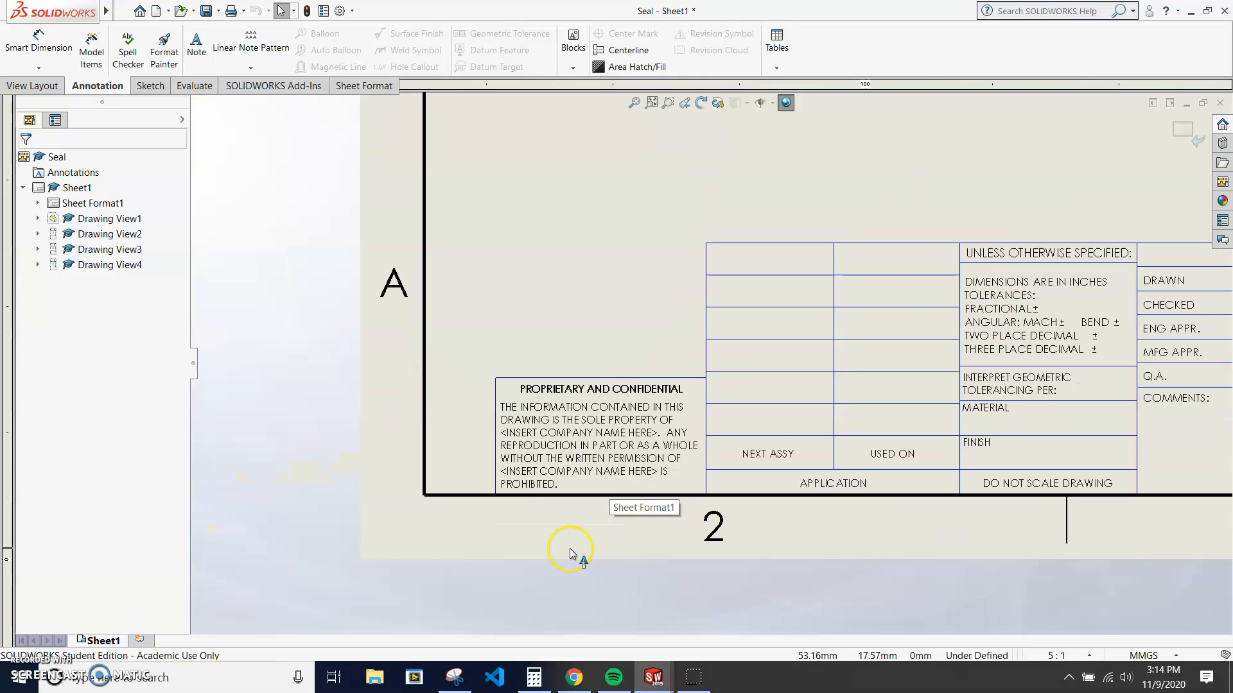
scroll(701, 445, down, 2)
scroll(949, 366, up, 2)
scroll(1024, 347, down, 4)
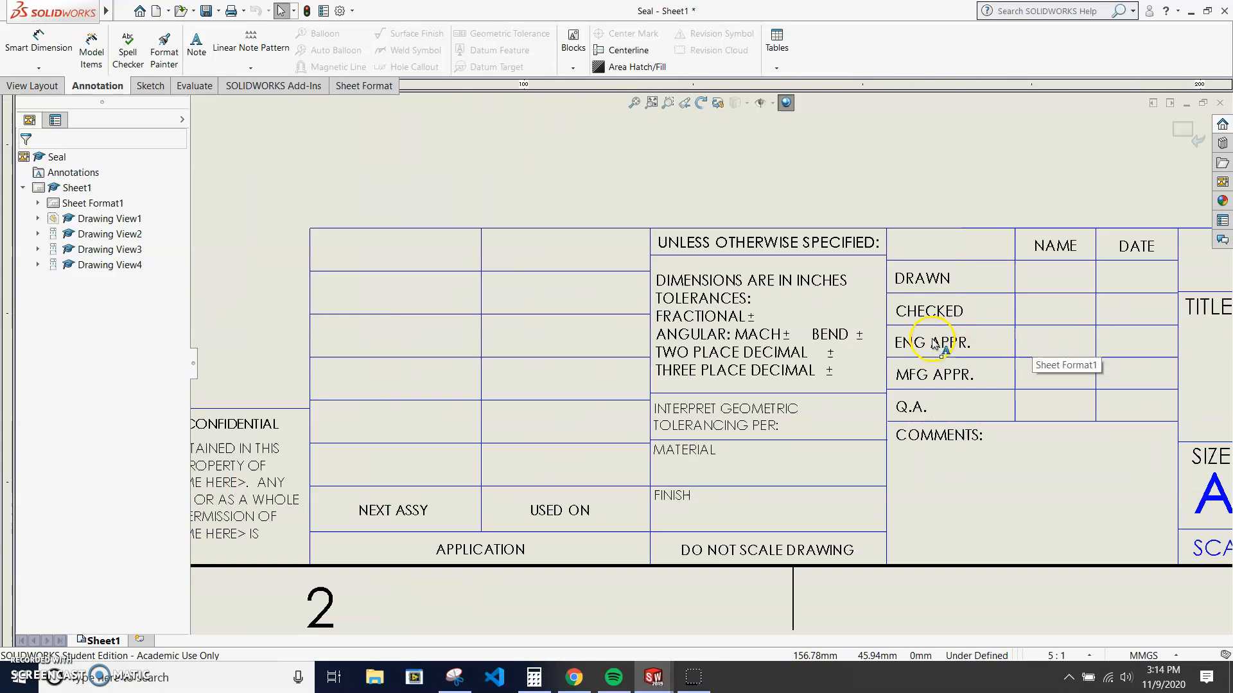
click(843, 283)
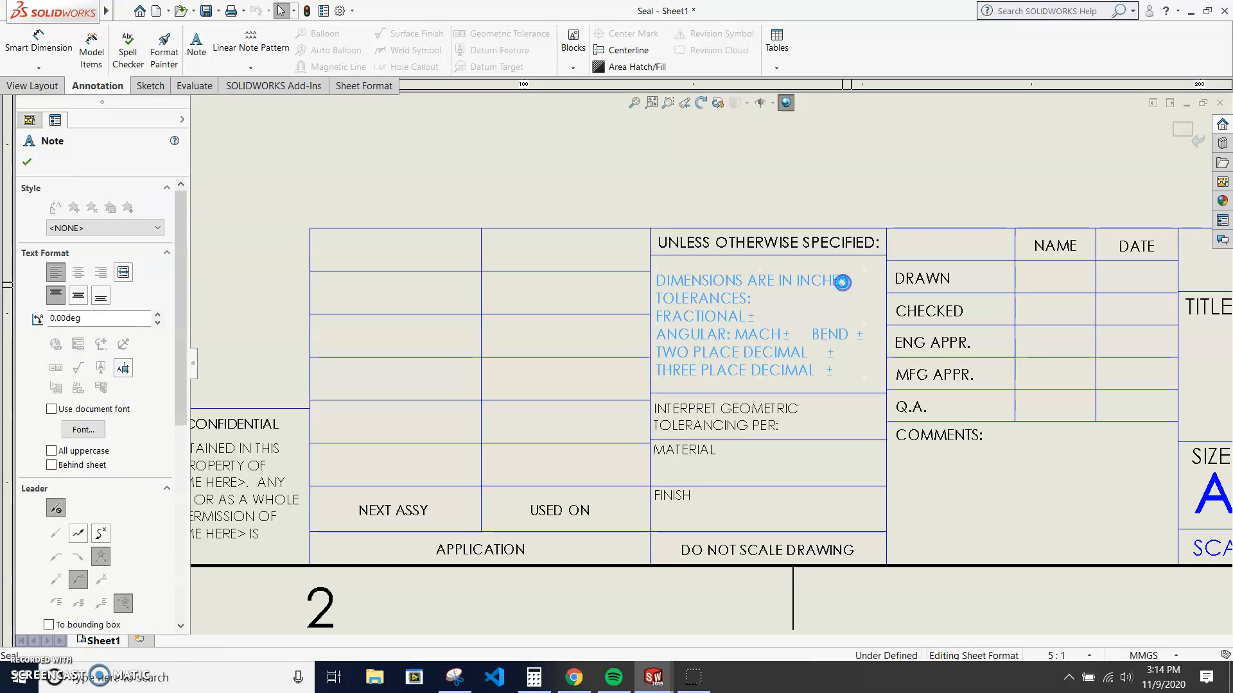
double_click(845, 284)
click(848, 282)
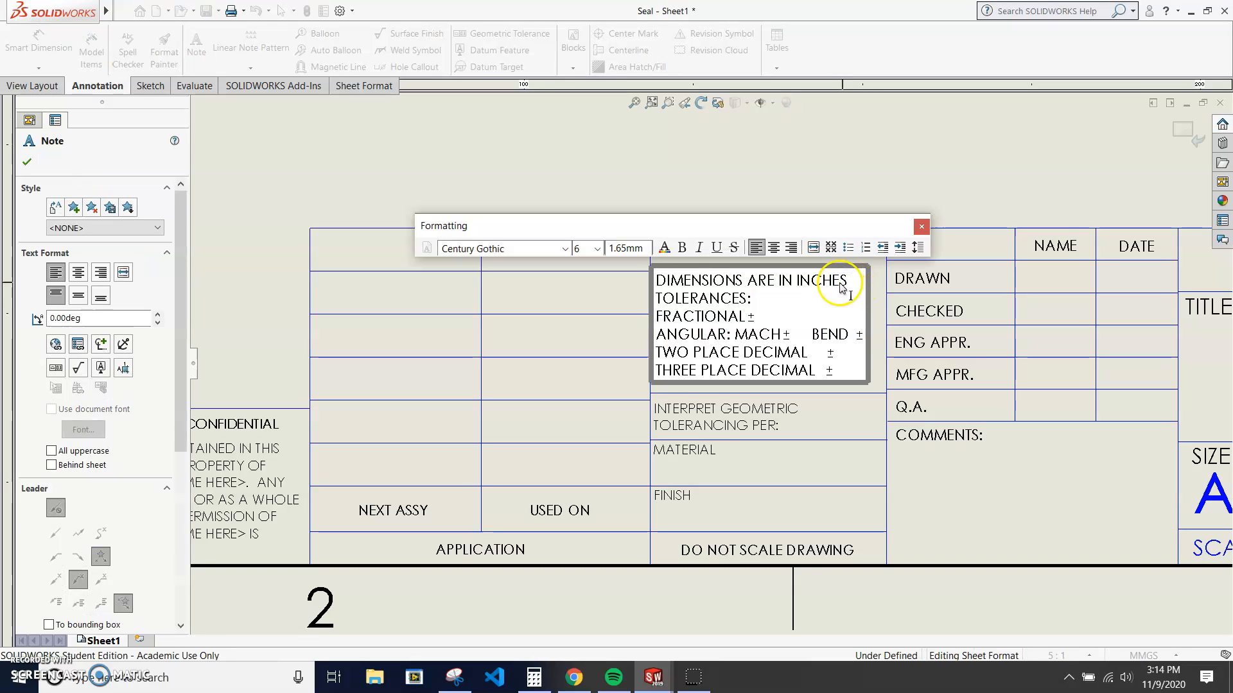
double_click(843, 284)
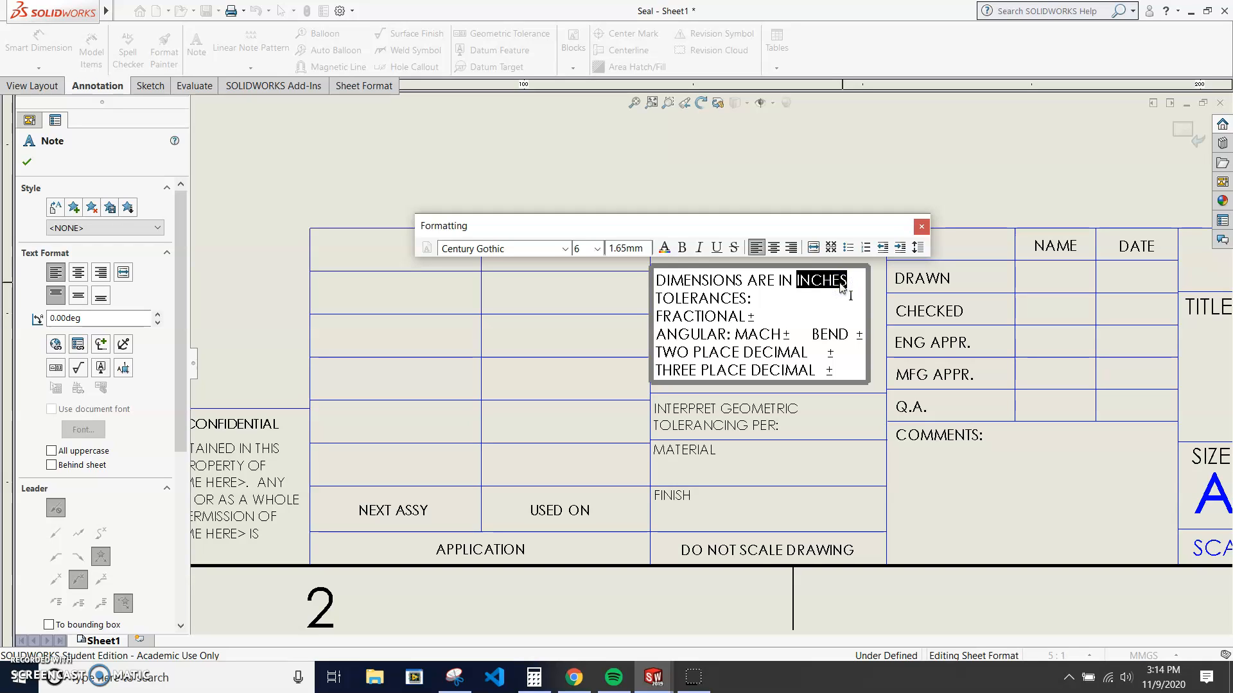
text(M)
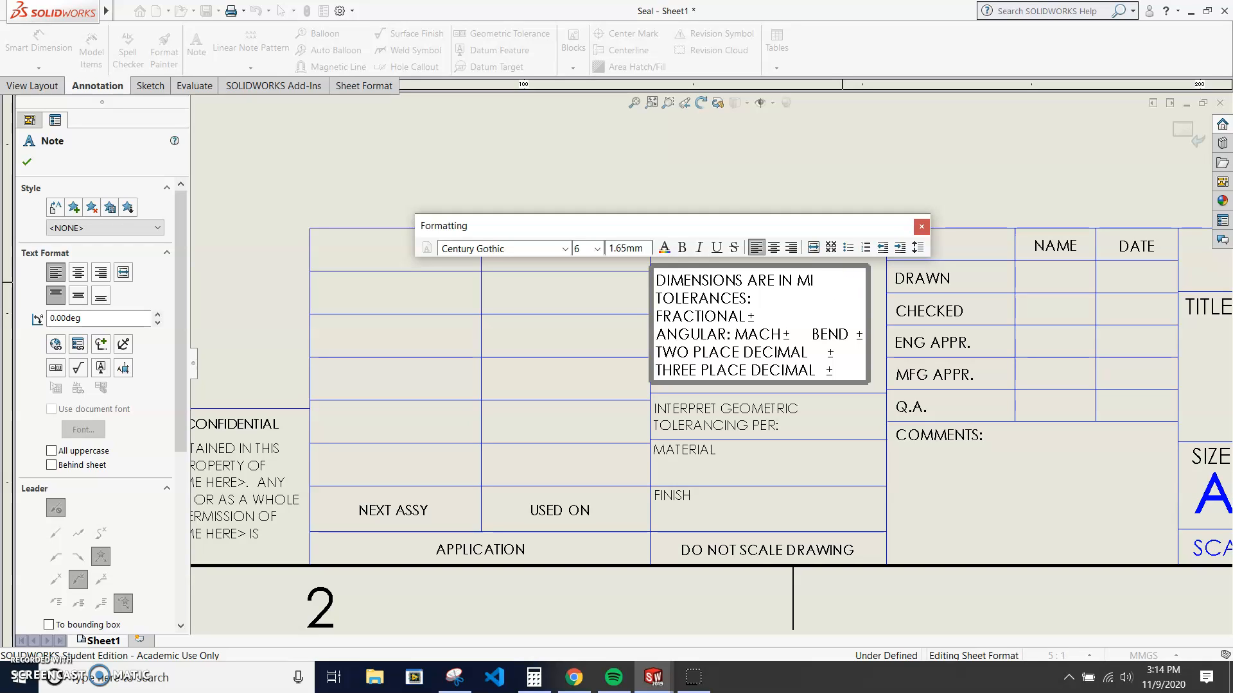
text(ILL)
text(IMTE)
text(TERS)
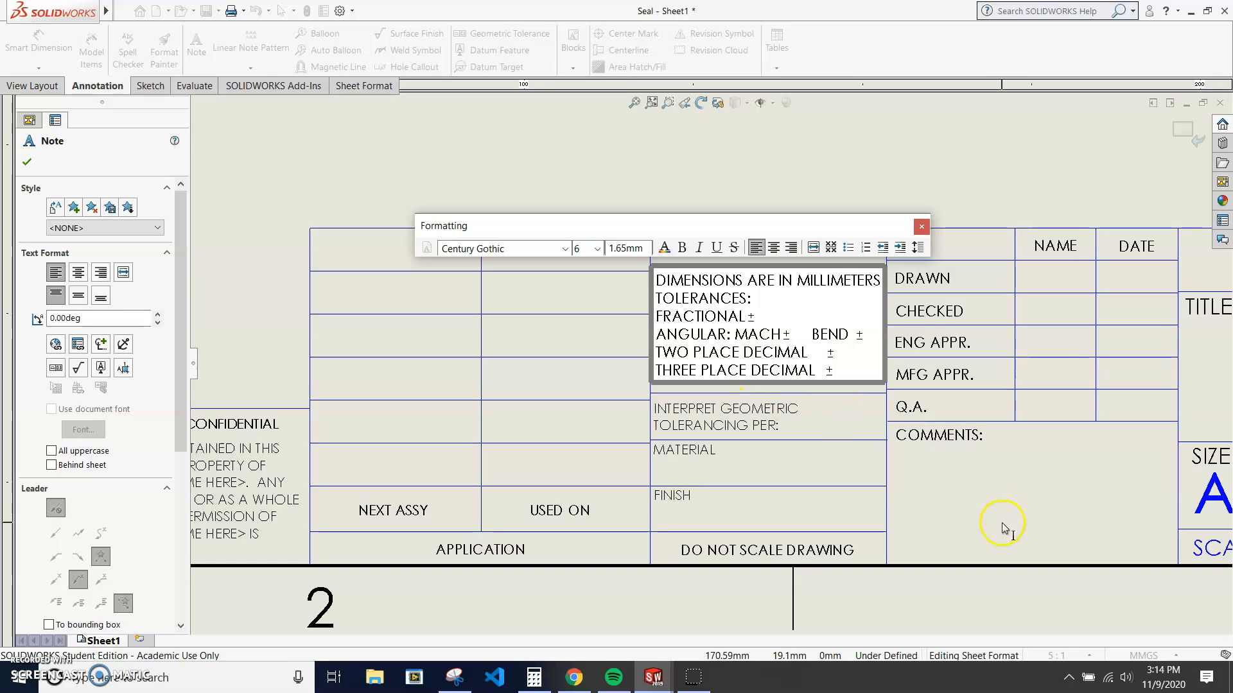
click(976, 500)
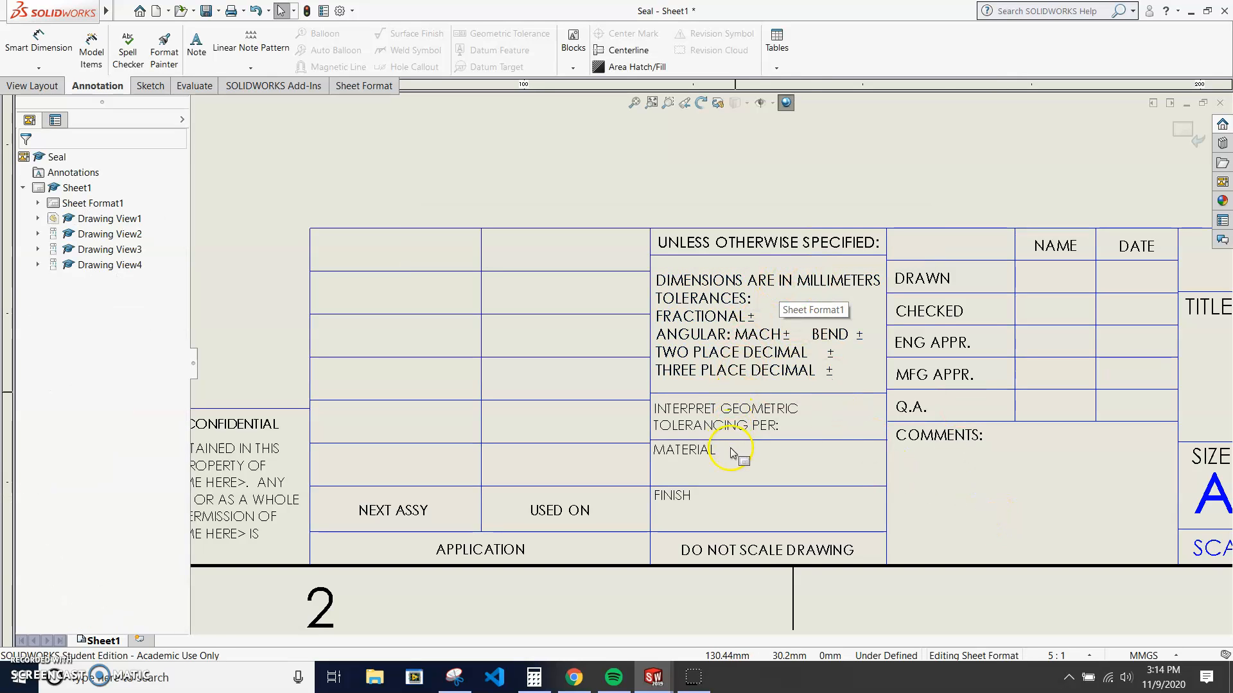
Enter NEOPRENE as the material in the title block
click(765, 467)
double_click(765, 465)
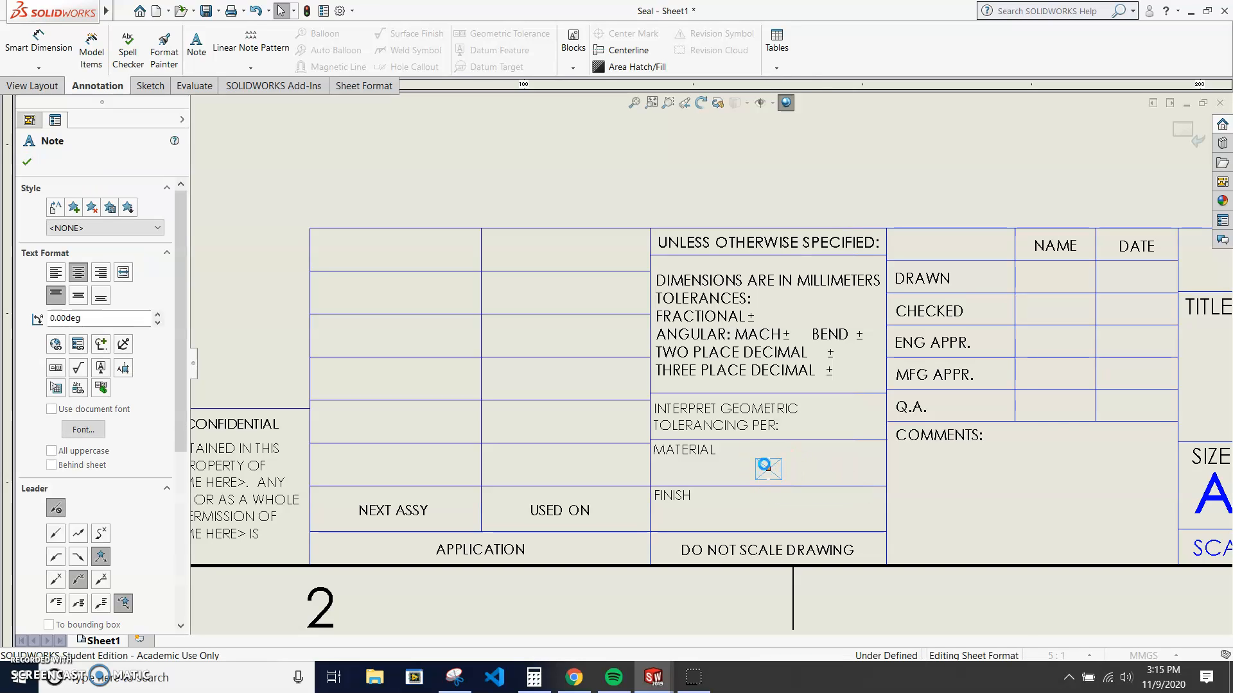
text(NEOPREN)
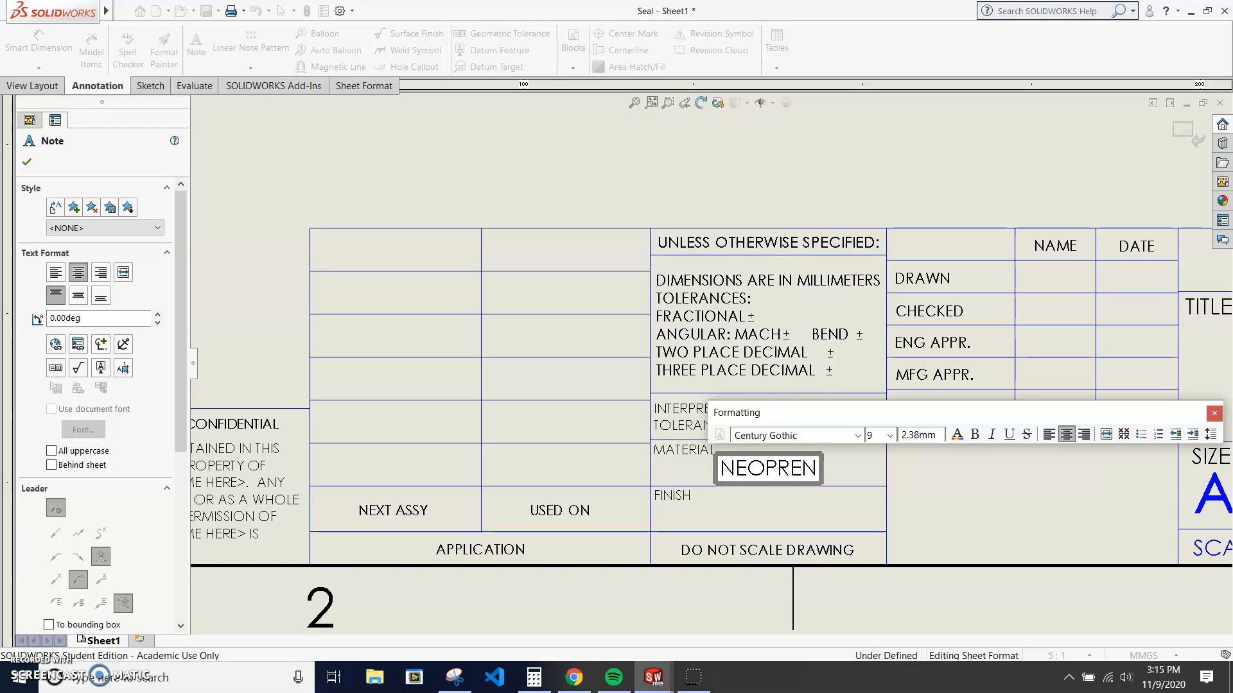
text(E)
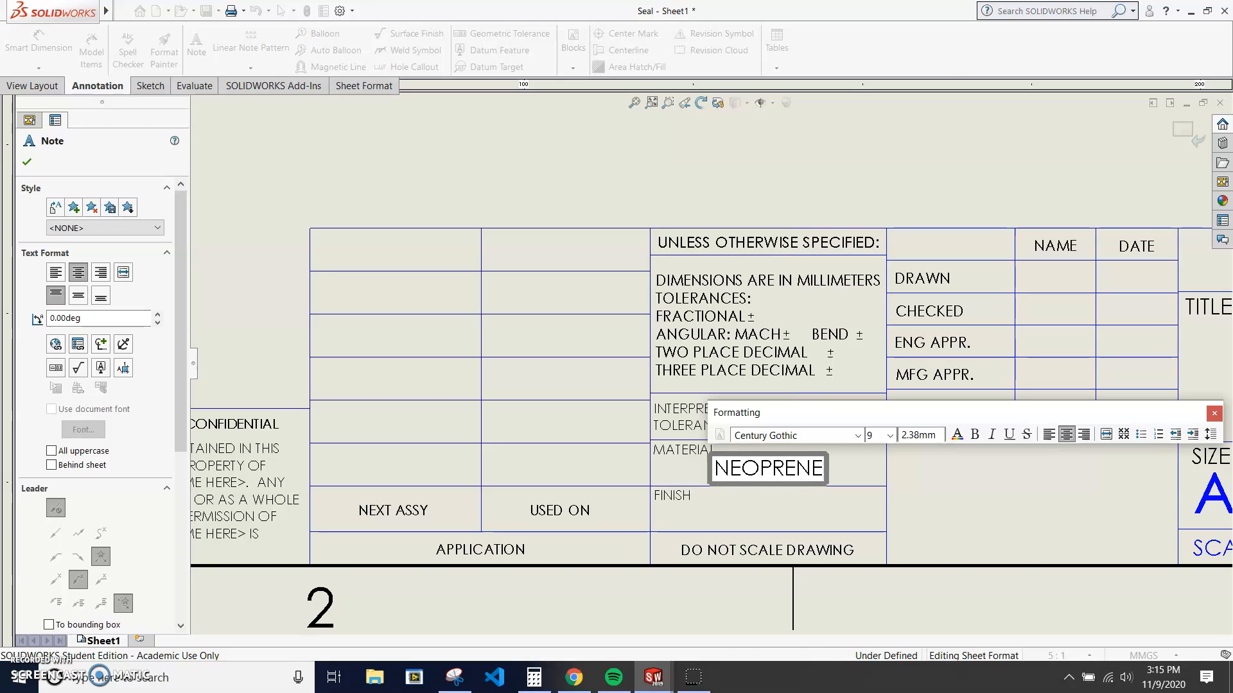
click(956, 509)
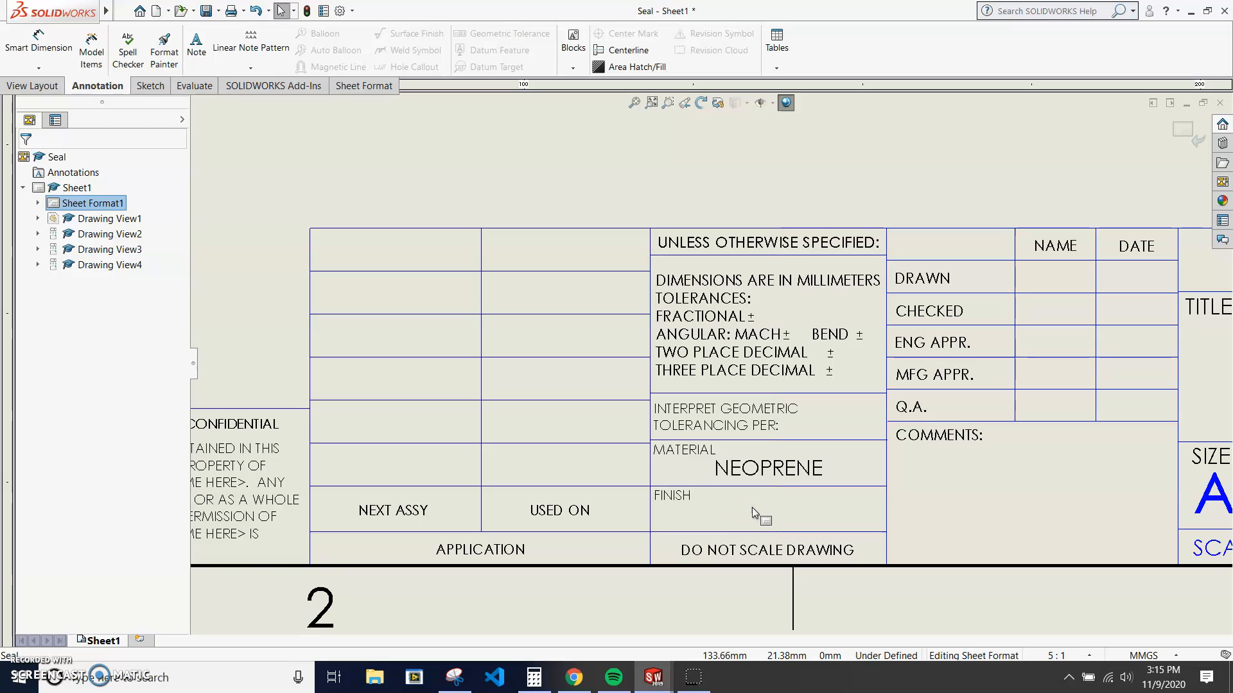
Enter SMOOTH as the finish in the title block
click(831, 513)
click(770, 514)
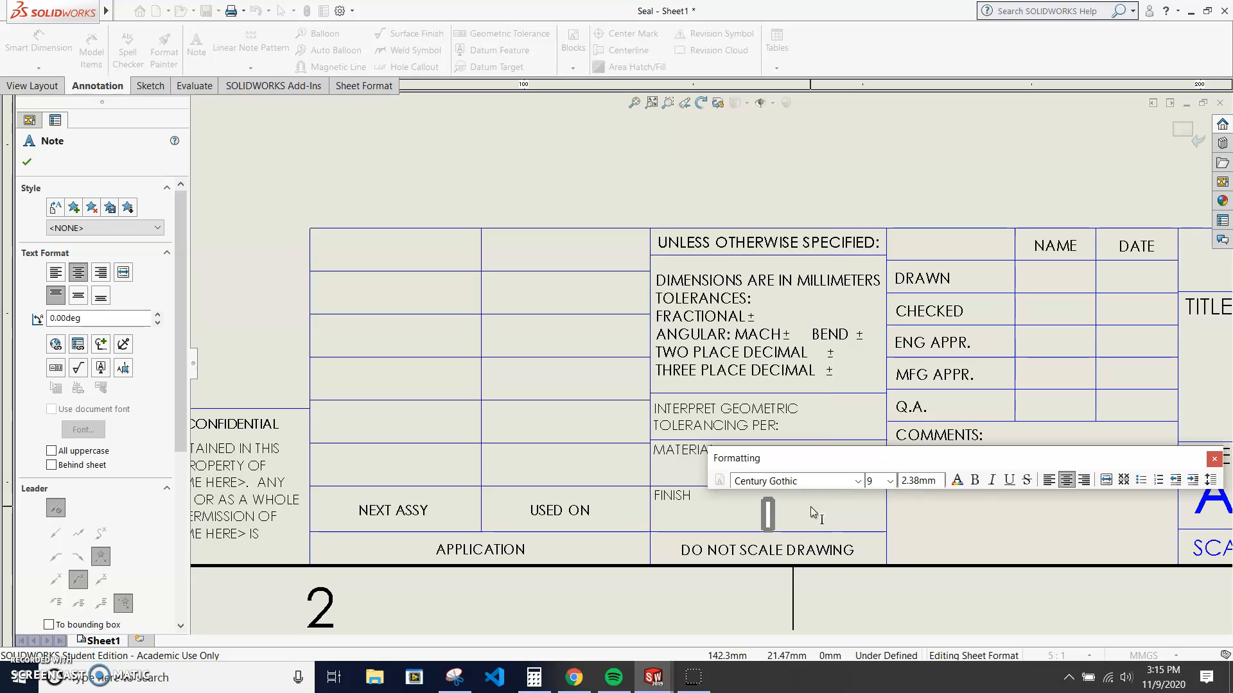
text(SMOOTH)
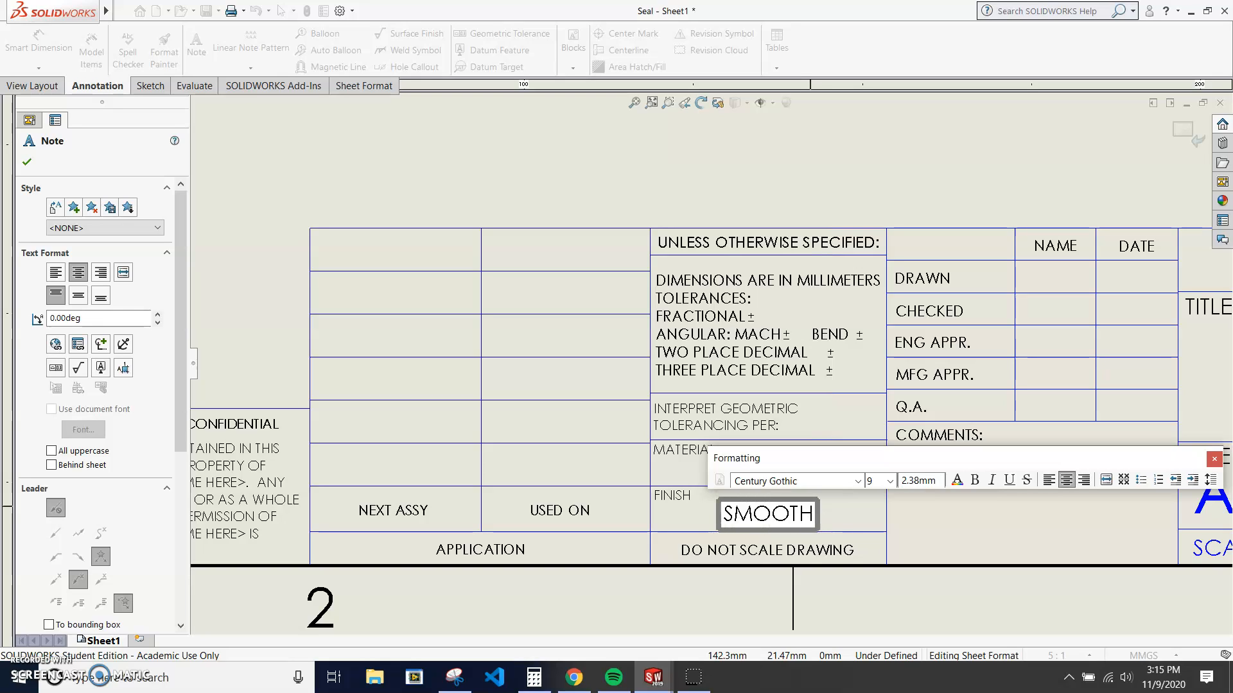
click(946, 533)
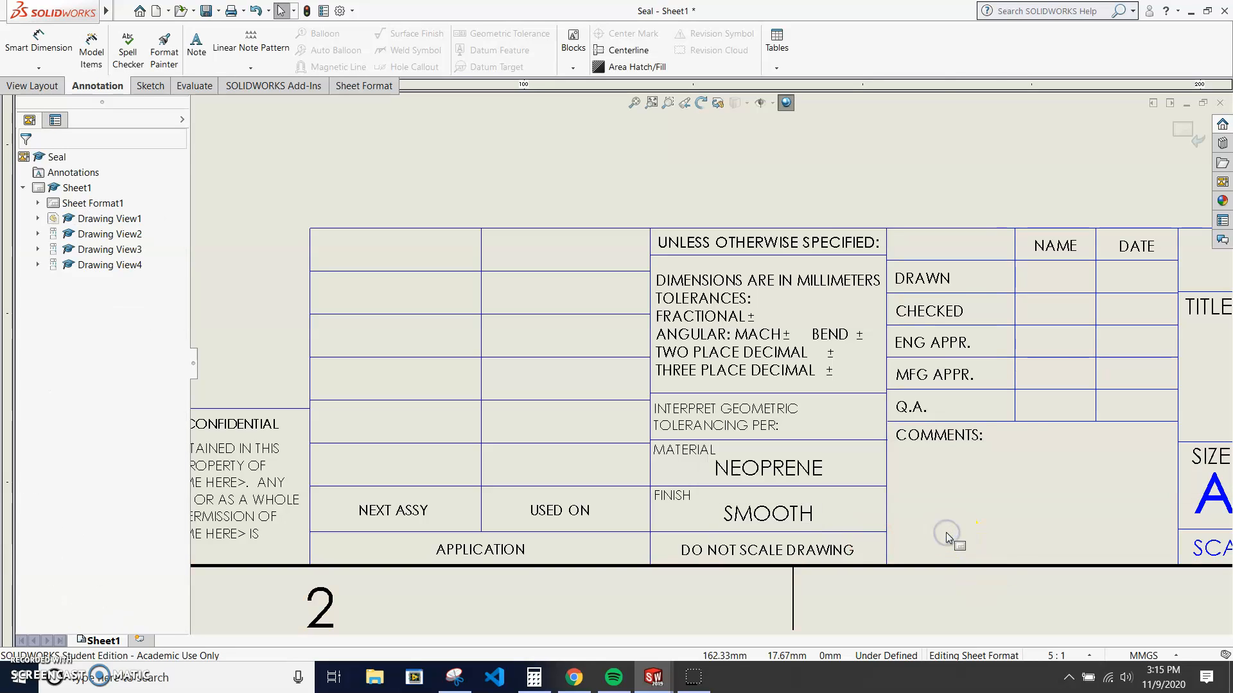
click(945, 285)
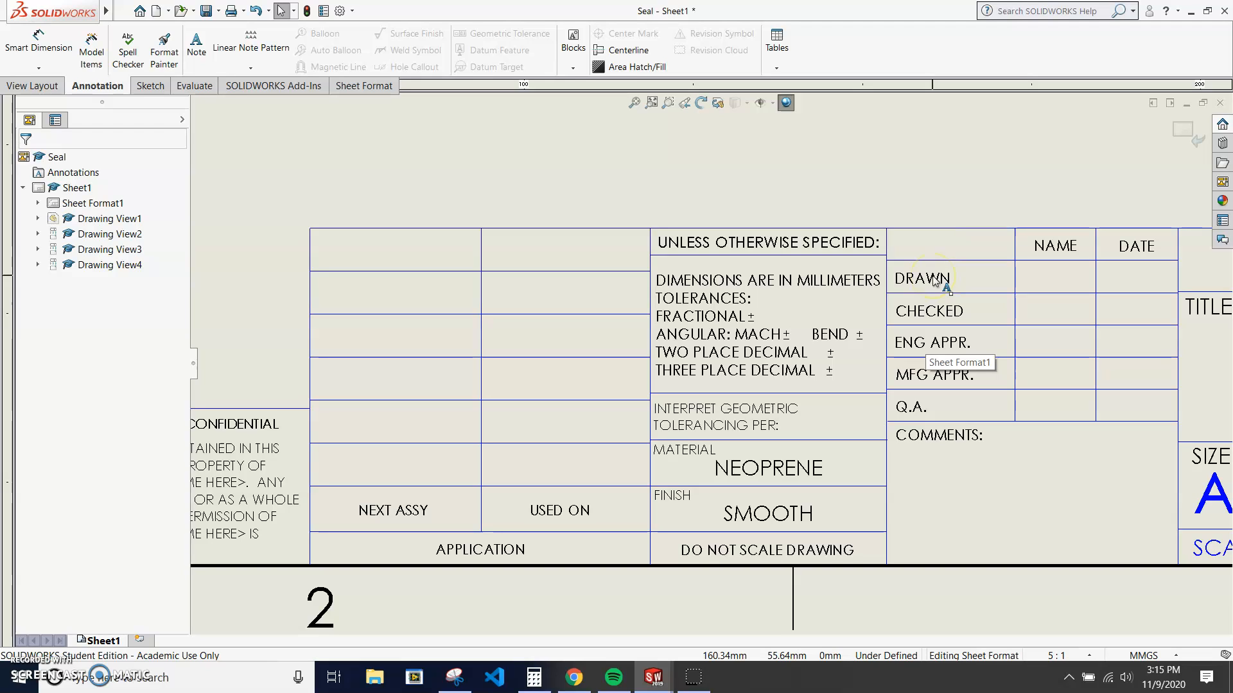
click(942, 311)
click(937, 340)
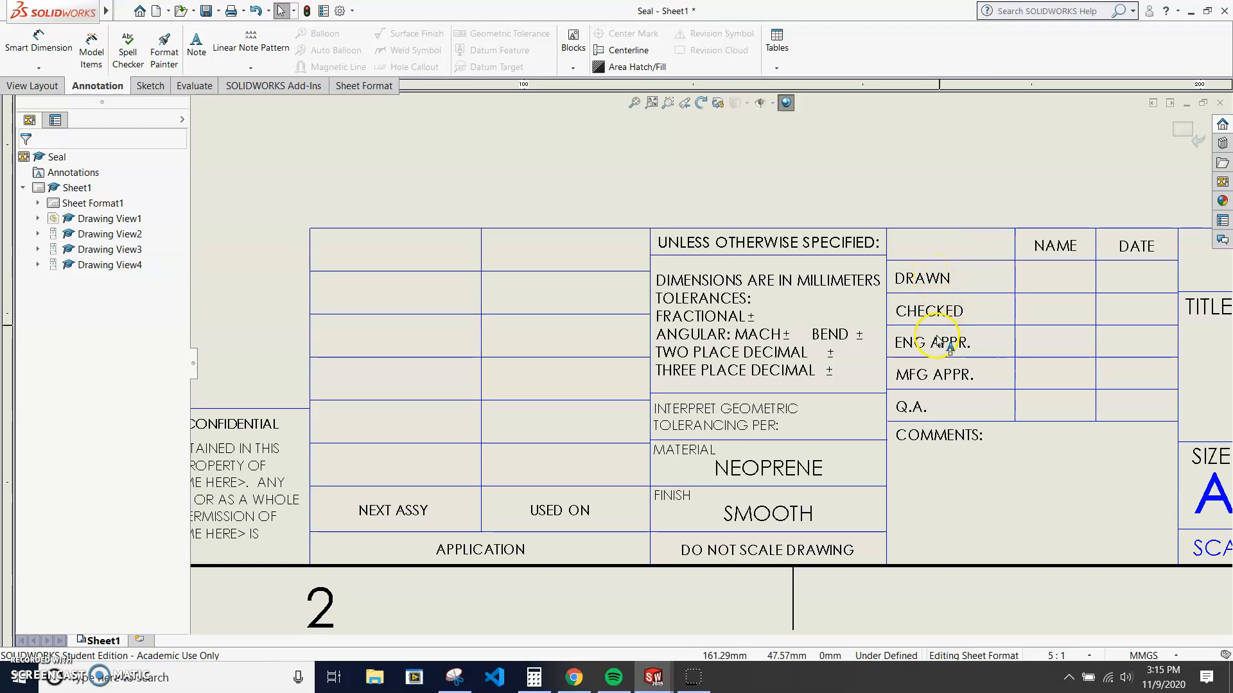
click(949, 332)
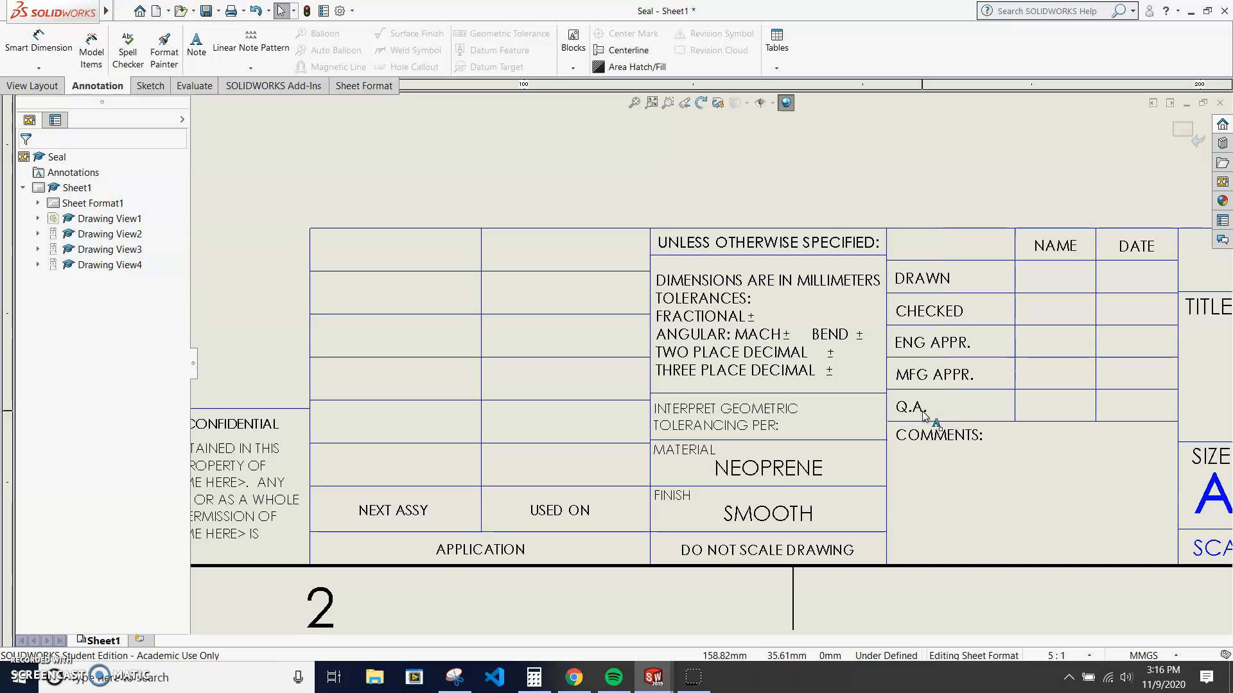
Replace the drawing number with A-101 and position it inside the title block's DWG. NO. cell
scroll(919, 416, up, 5)
scroll(807, 322, down, 2)
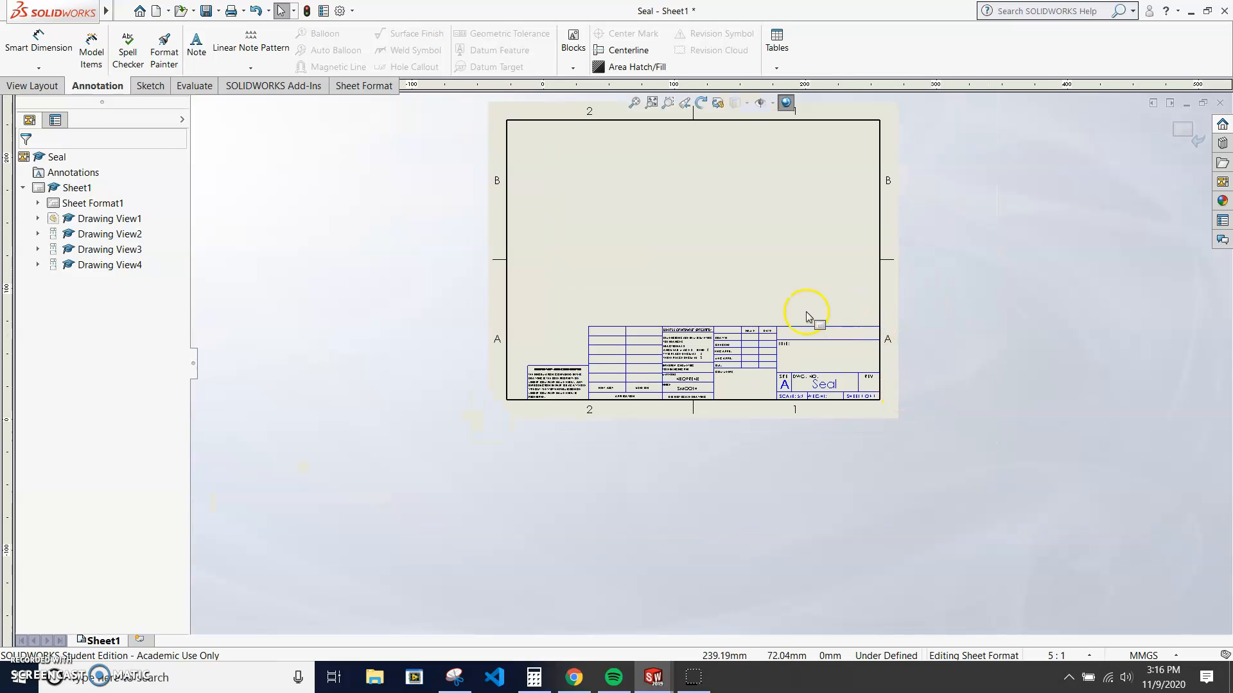
scroll(738, 371, down, 5)
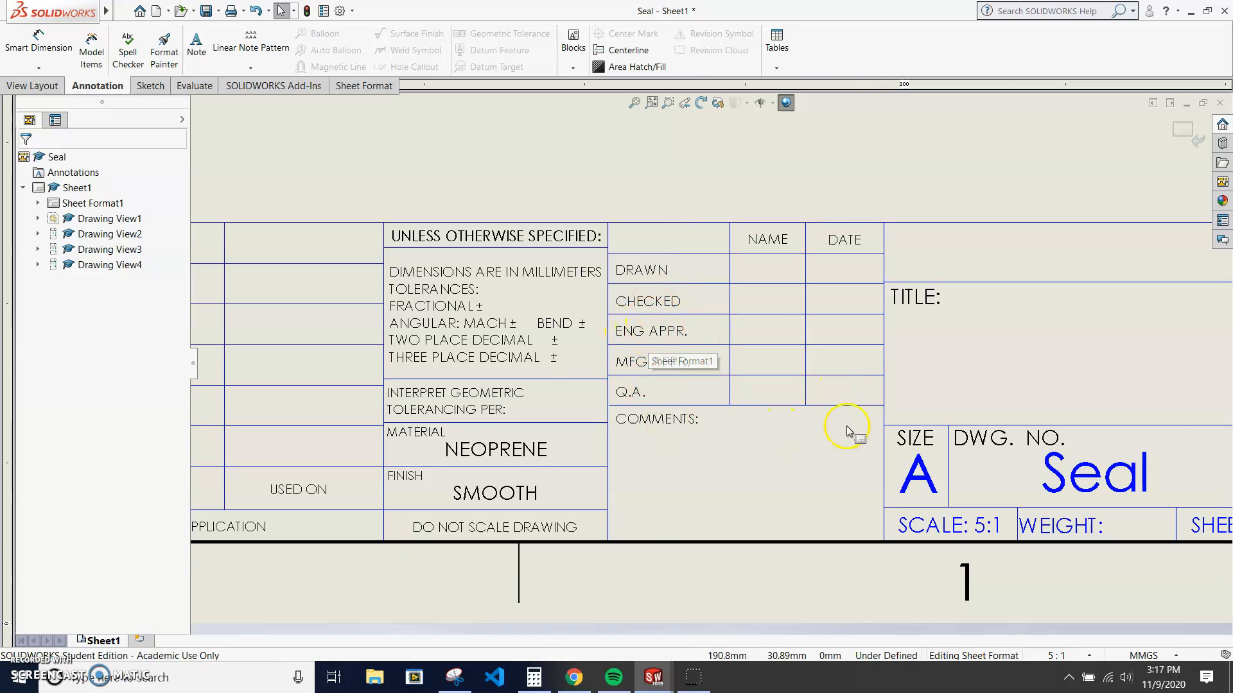
scroll(857, 427, down, 2)
scroll(879, 429, up, 1)
scroll(880, 427, up, 1)
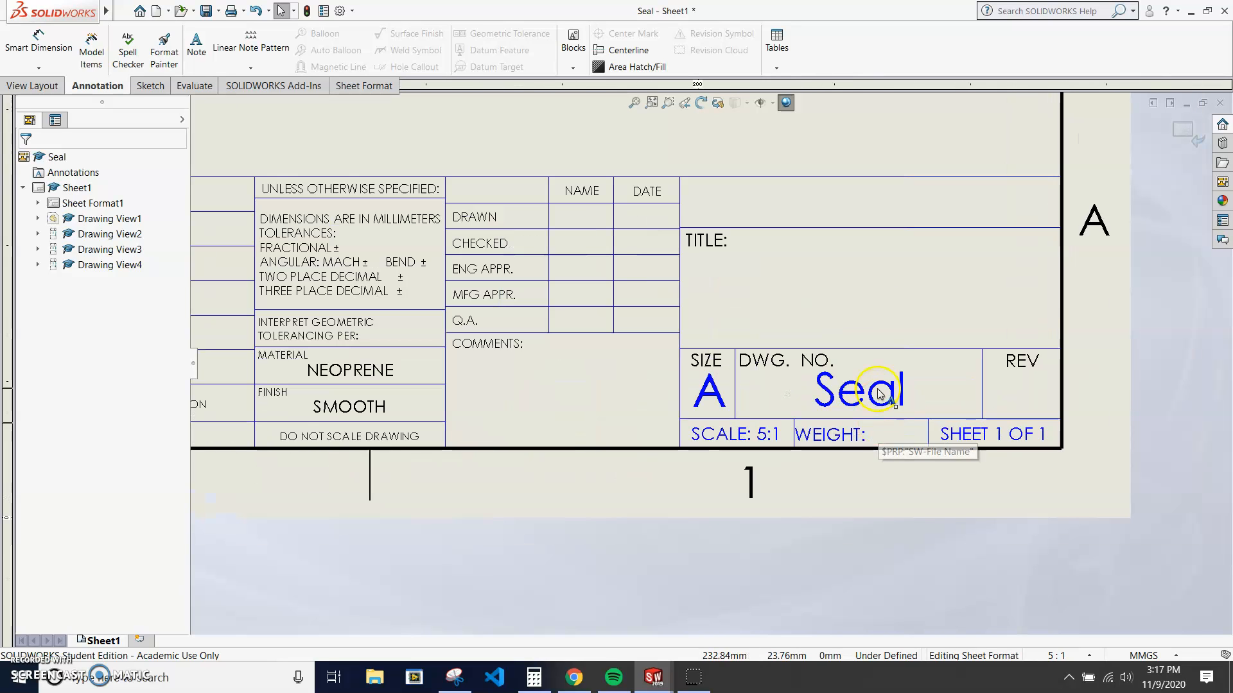
click(861, 393)
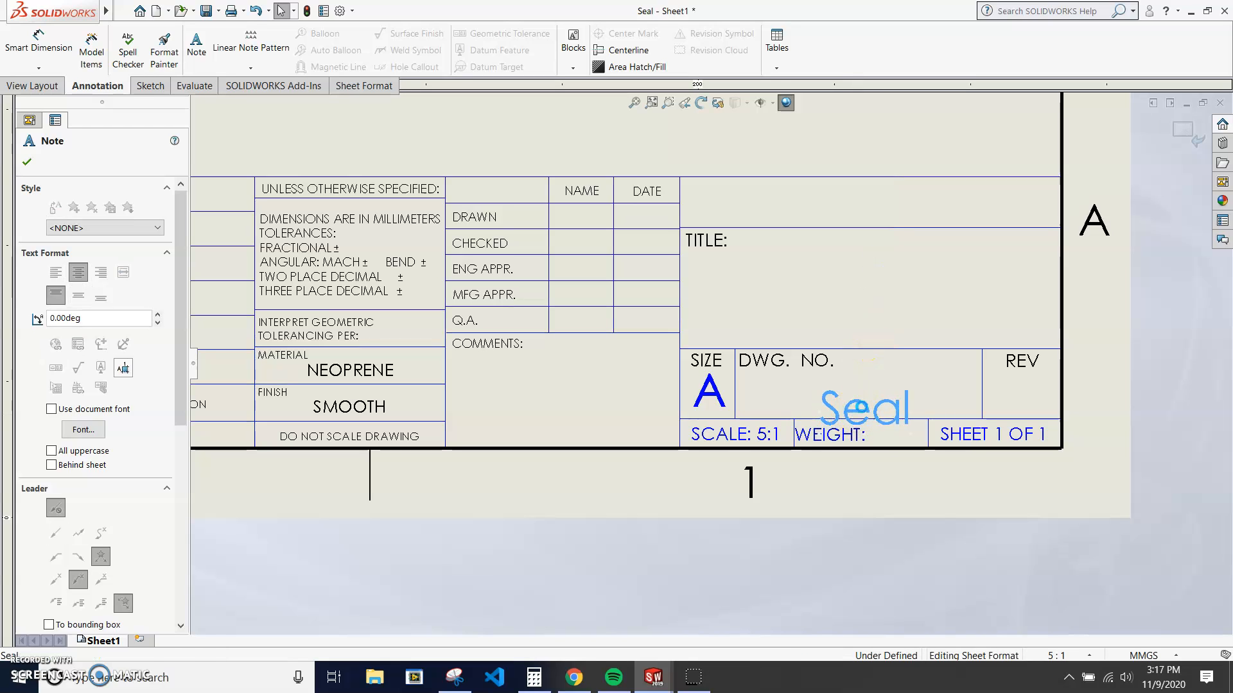
double_click(864, 412)
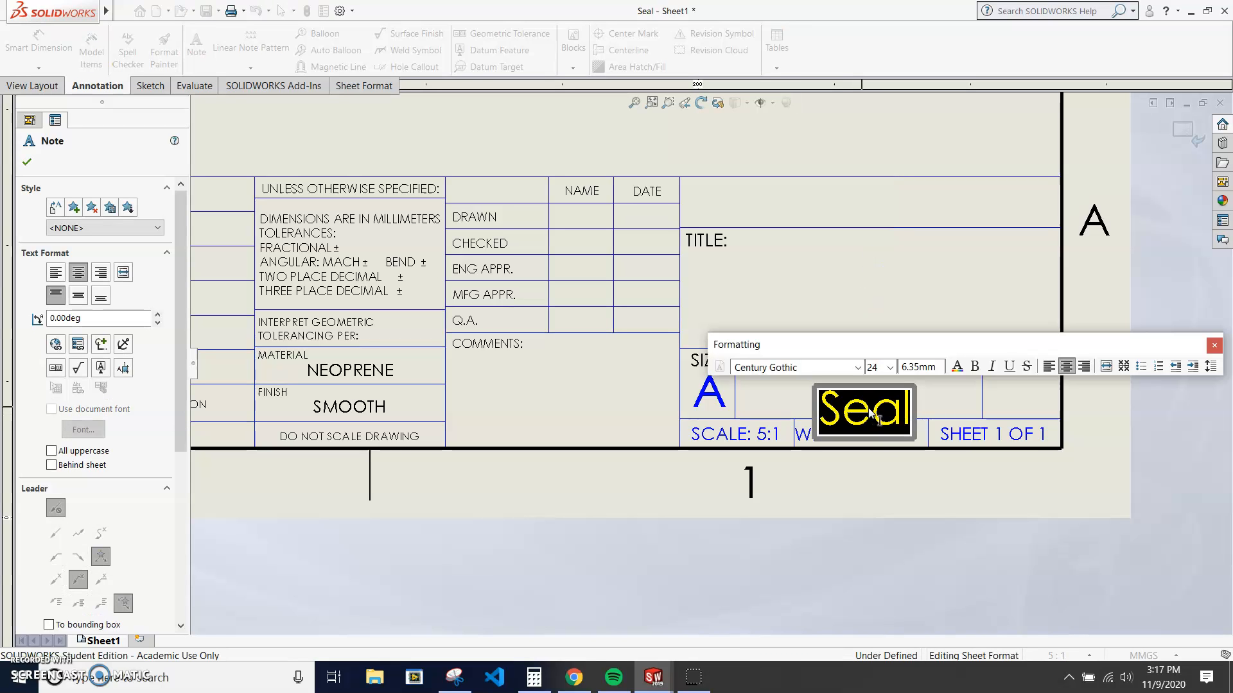
text(a-10)
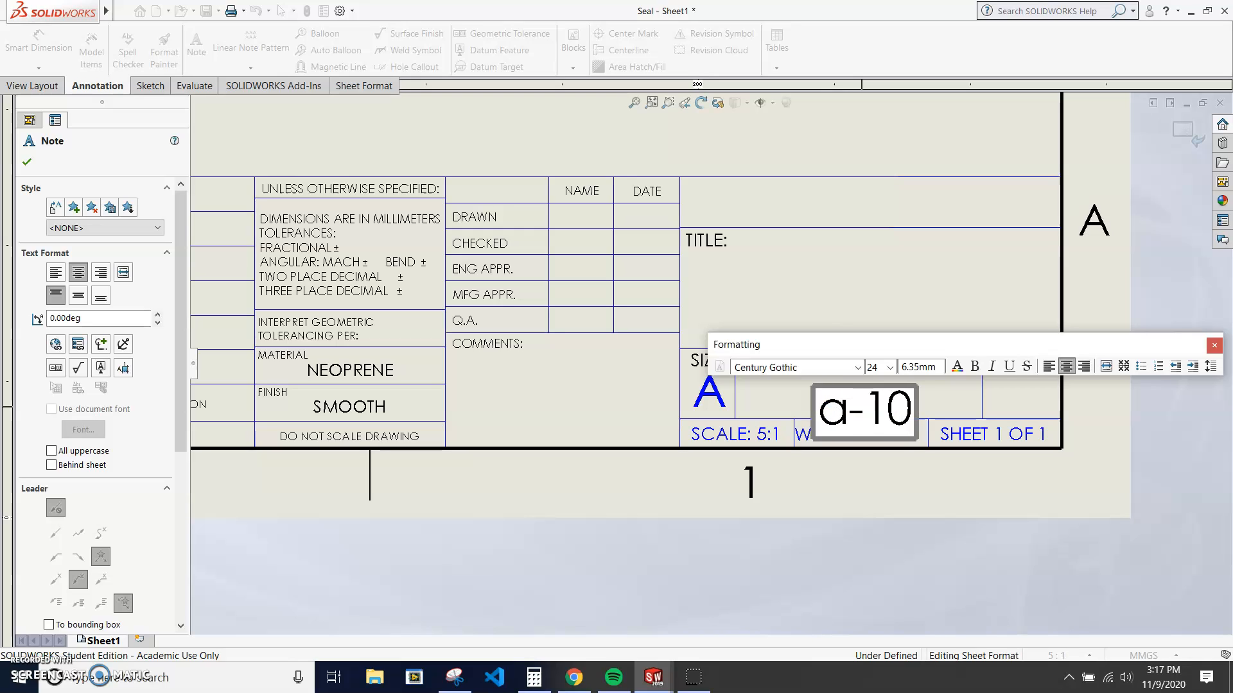
key(BackSpace)
key(BackSpace)
key(BackSpace)
key(BackSpace)
text(A)
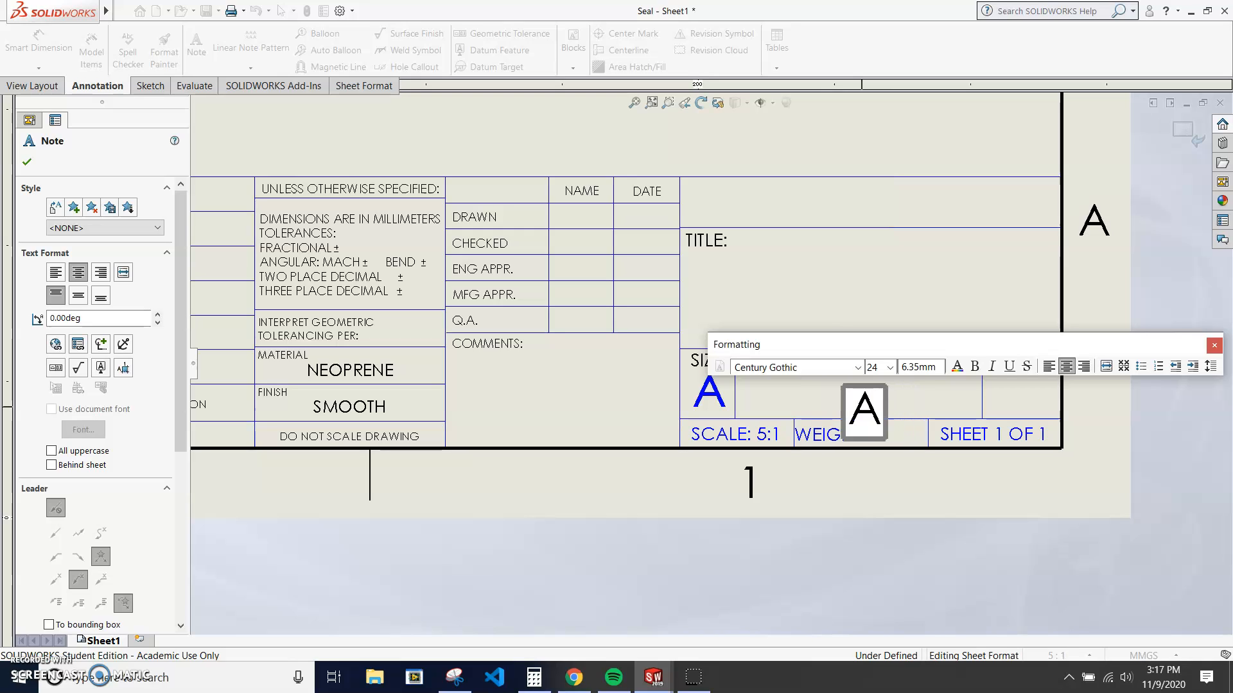
text(-101)
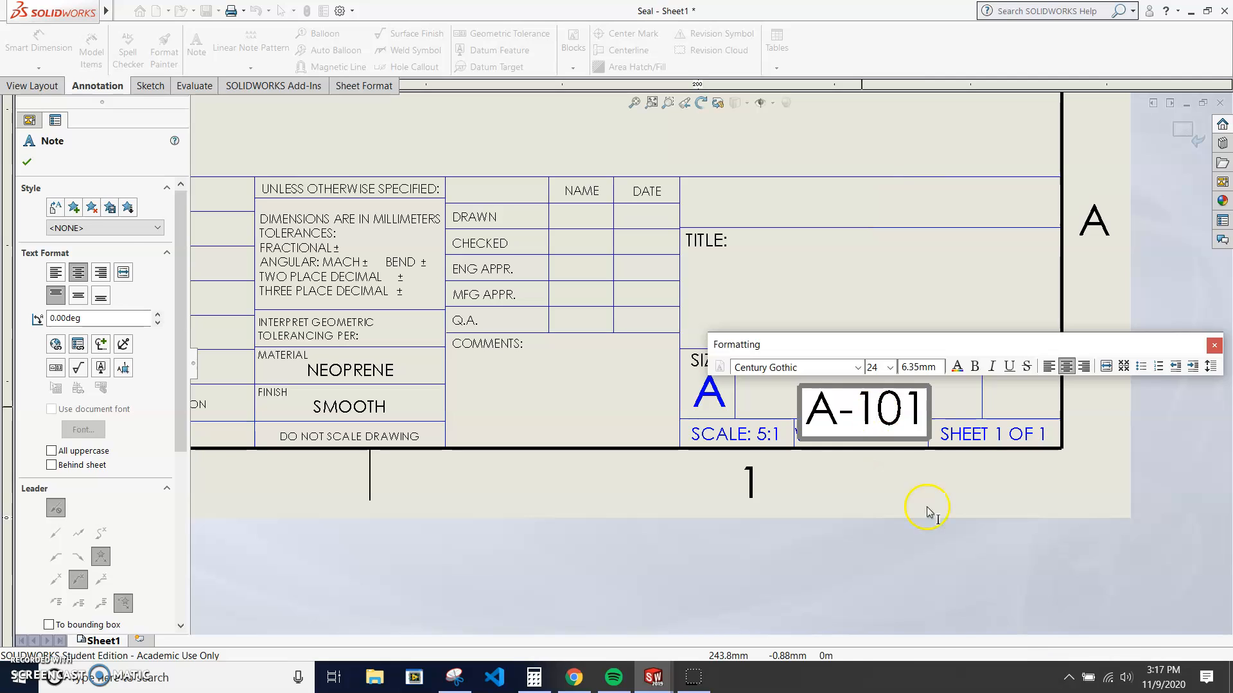
click(938, 526)
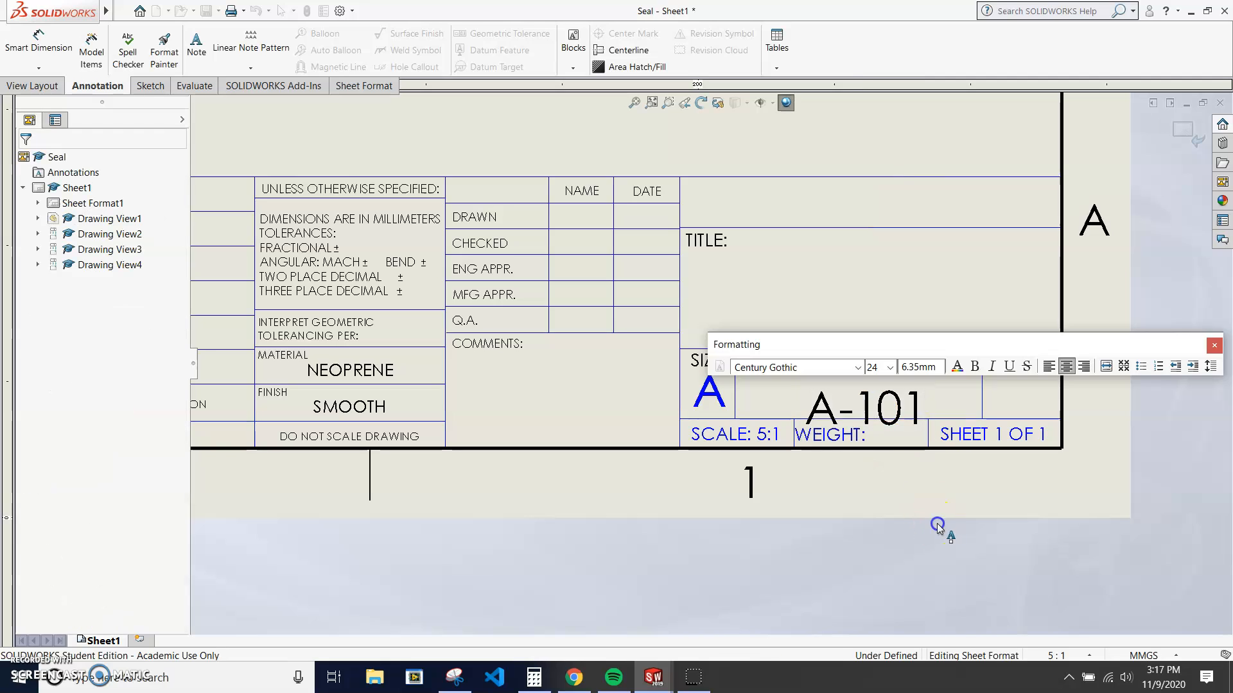
double_click(870, 414)
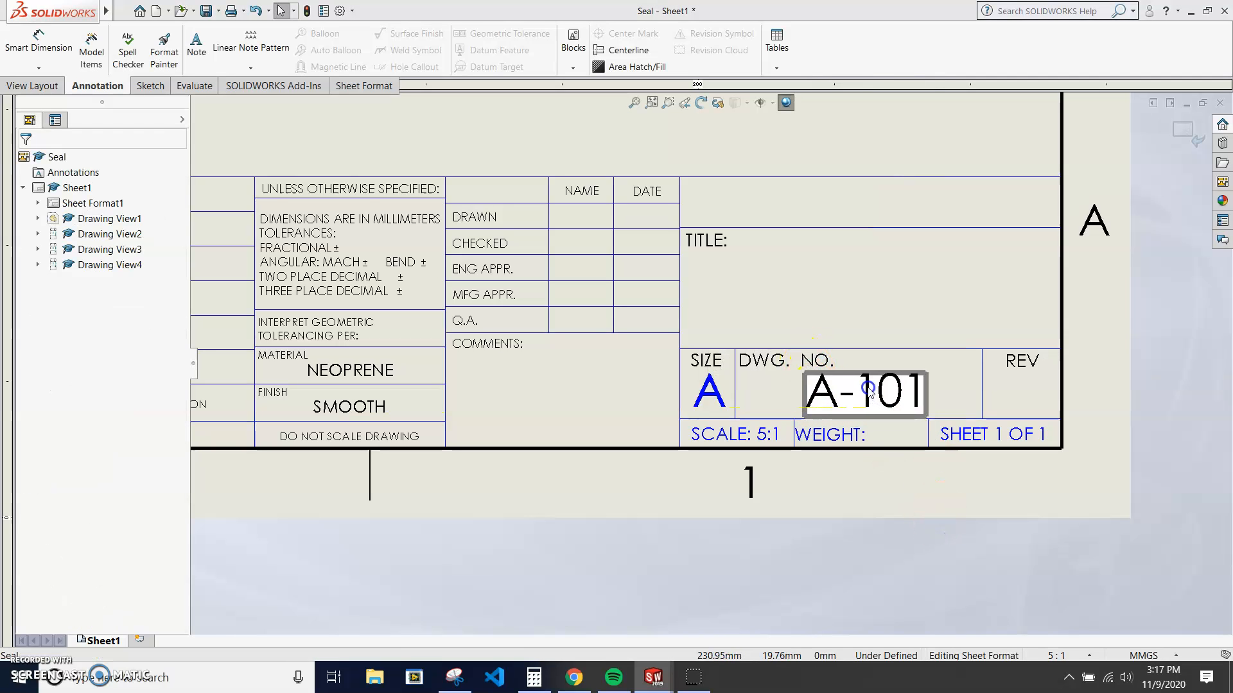
click(902, 424)
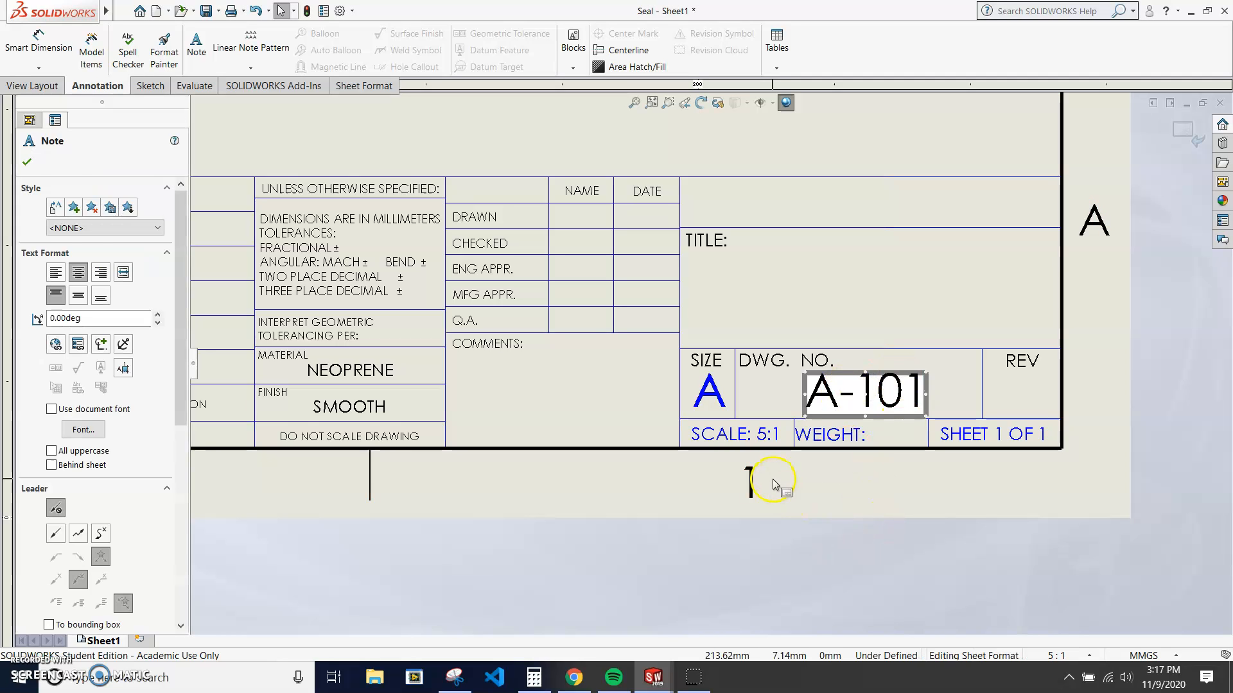
click(824, 516)
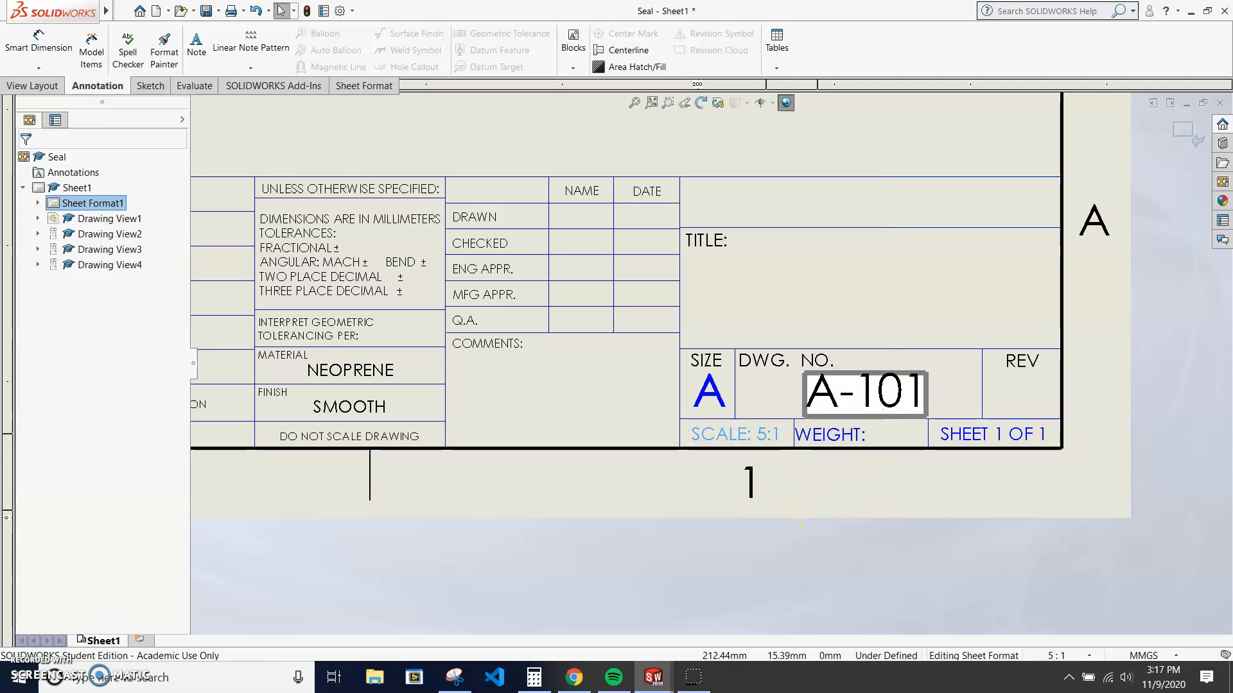
Change the scale in the title block to 4:1
double_click(769, 435)
click(764, 435)
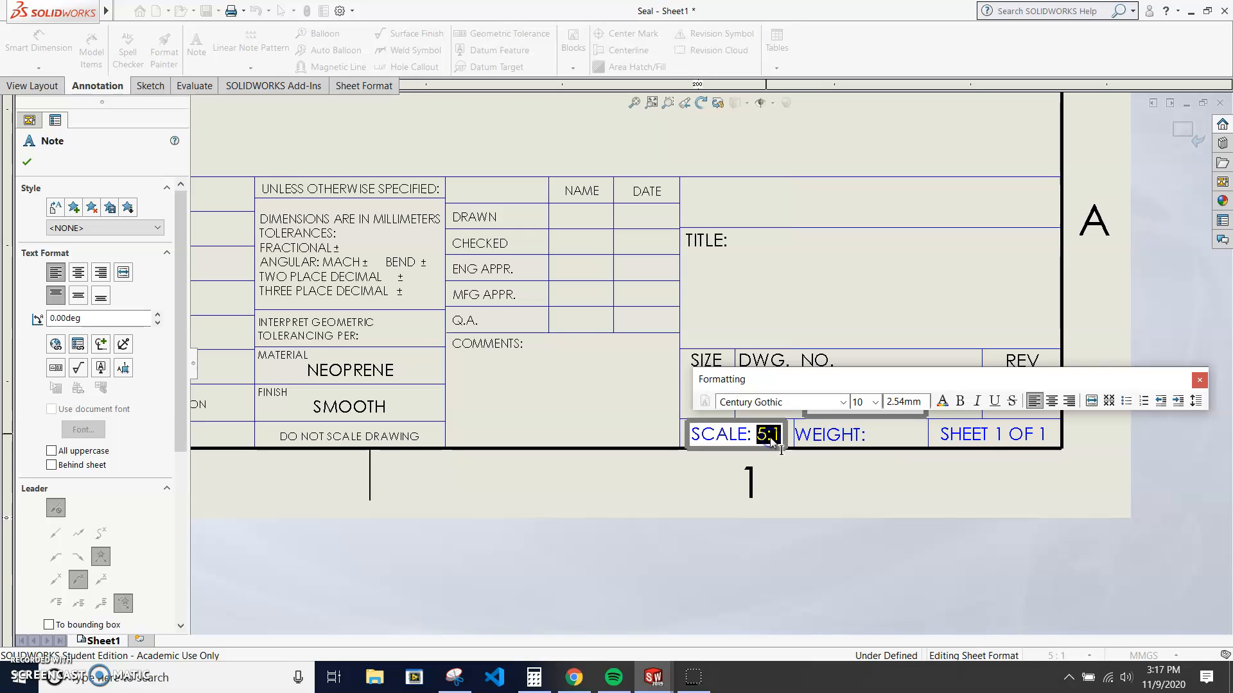
text(4:1)
click(815, 465)
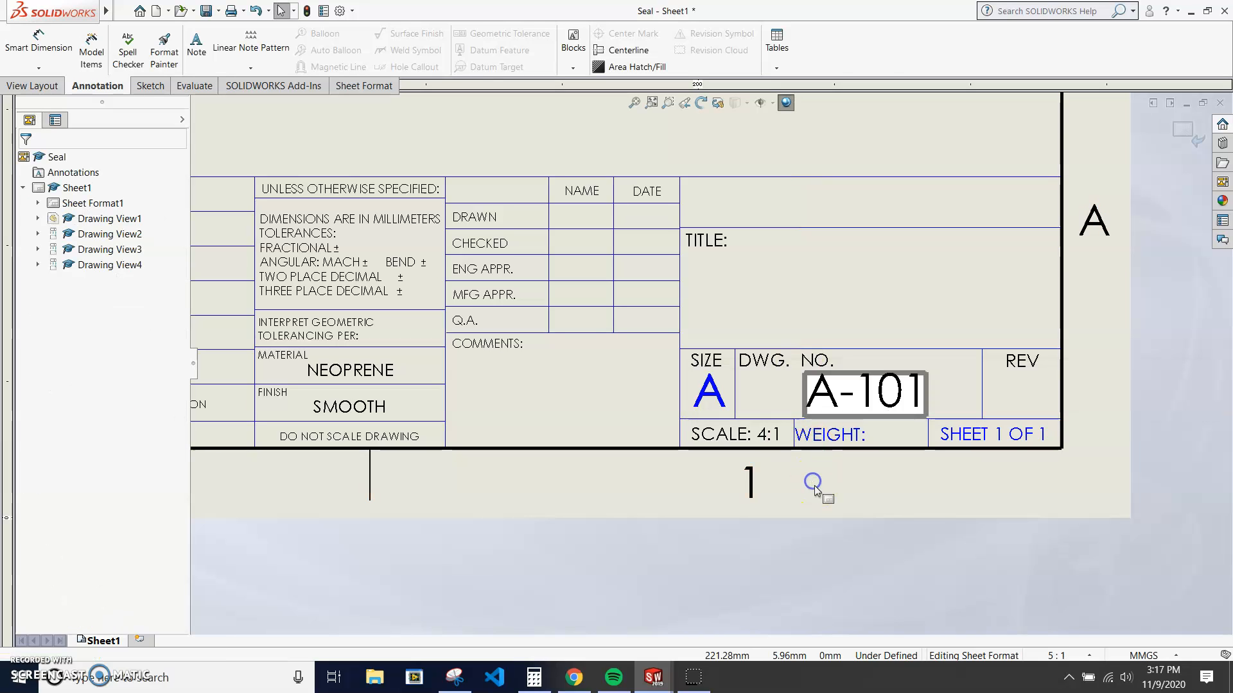
Add 0.37G after the WEIGHT label in the title block
click(894, 441)
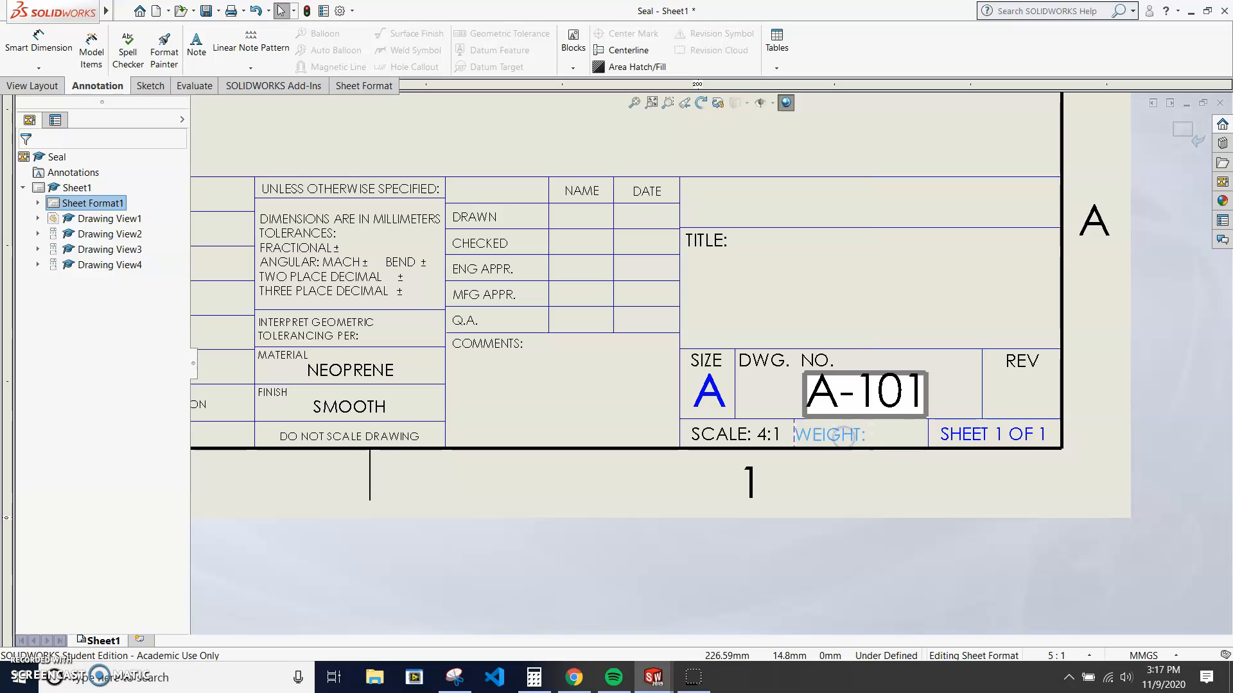
click(859, 441)
double_click(859, 440)
key(Escape)
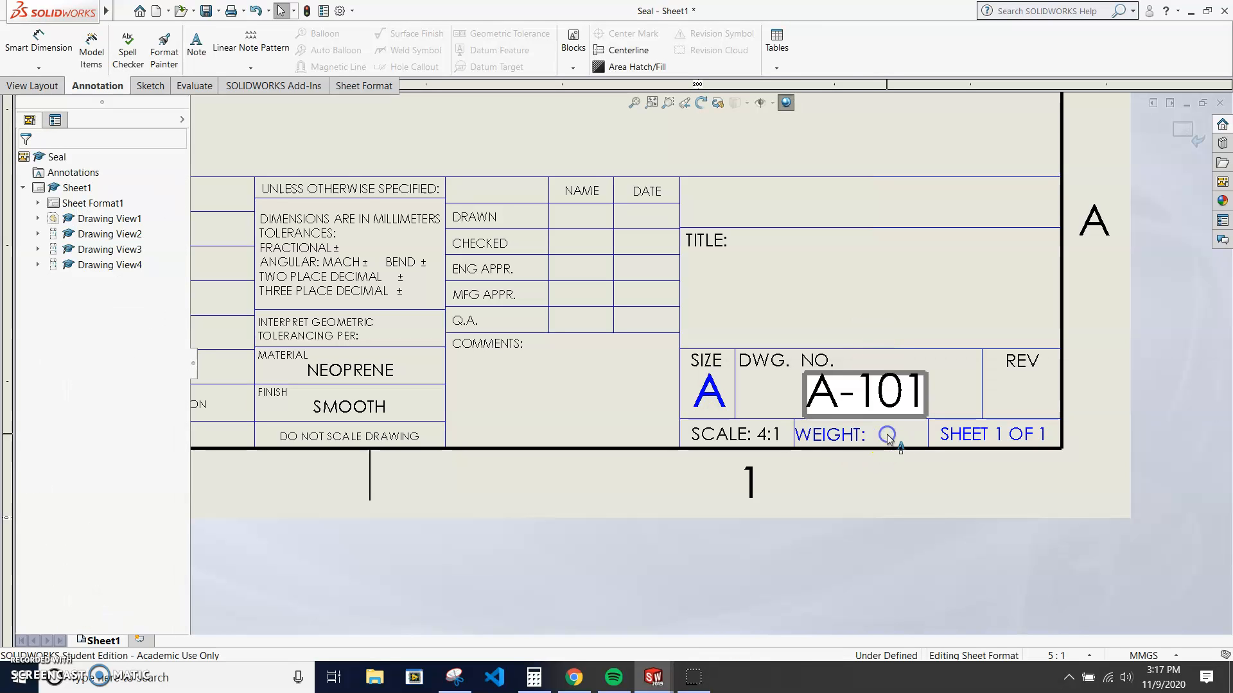
double_click(859, 440)
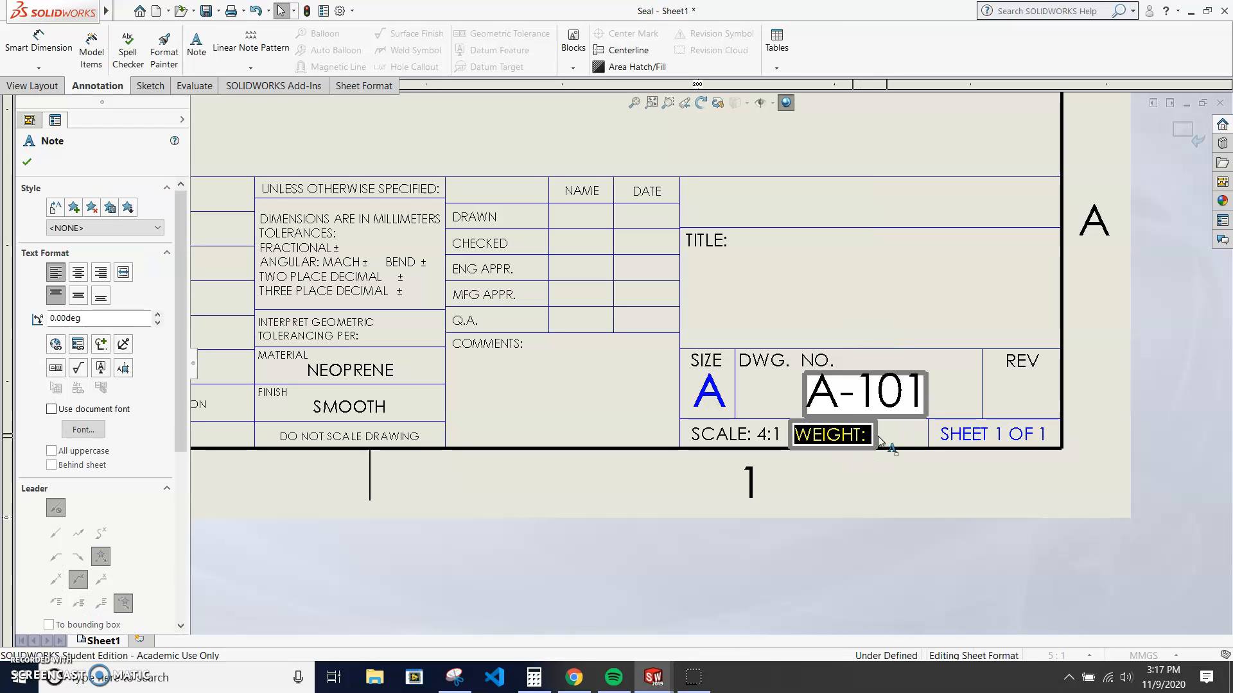
click(866, 437)
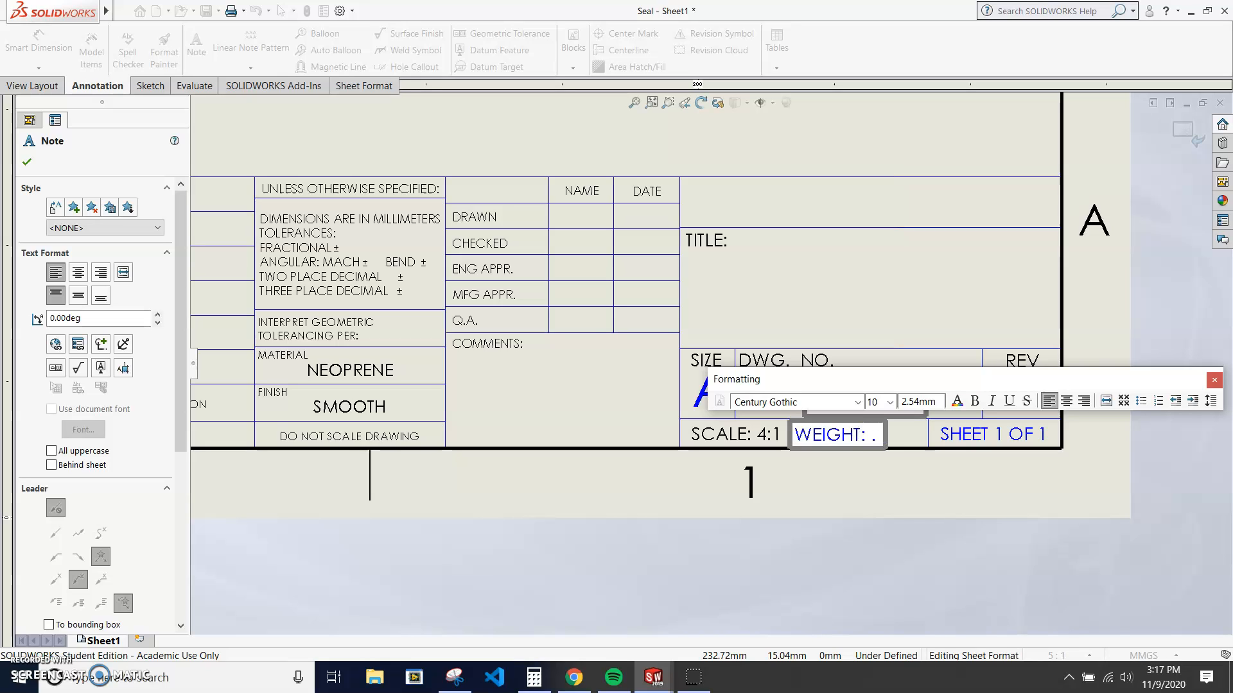
key(BackSpace)
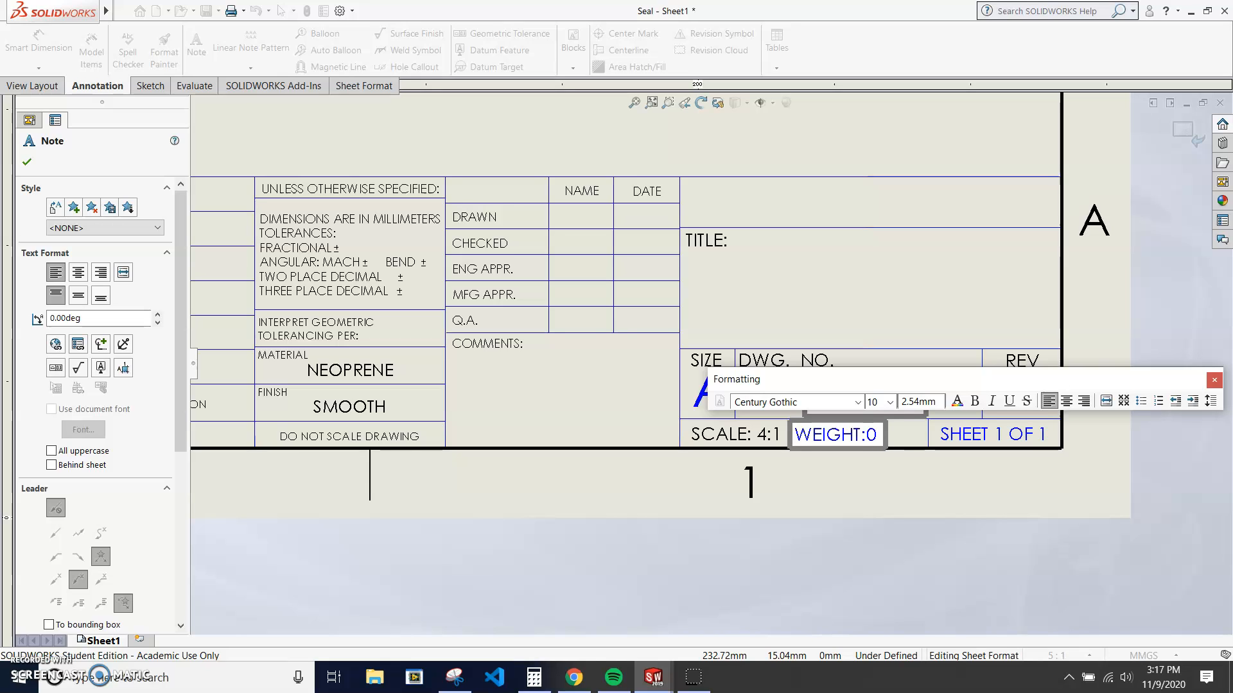
text(0.37G)
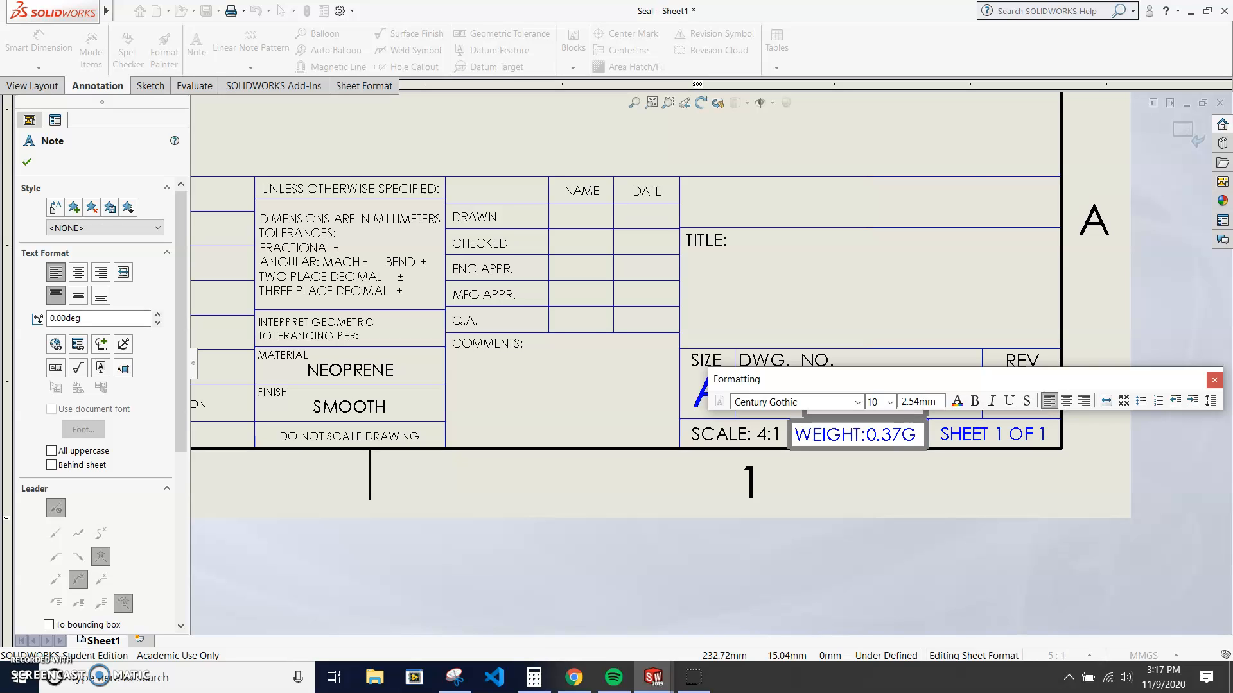
click(924, 501)
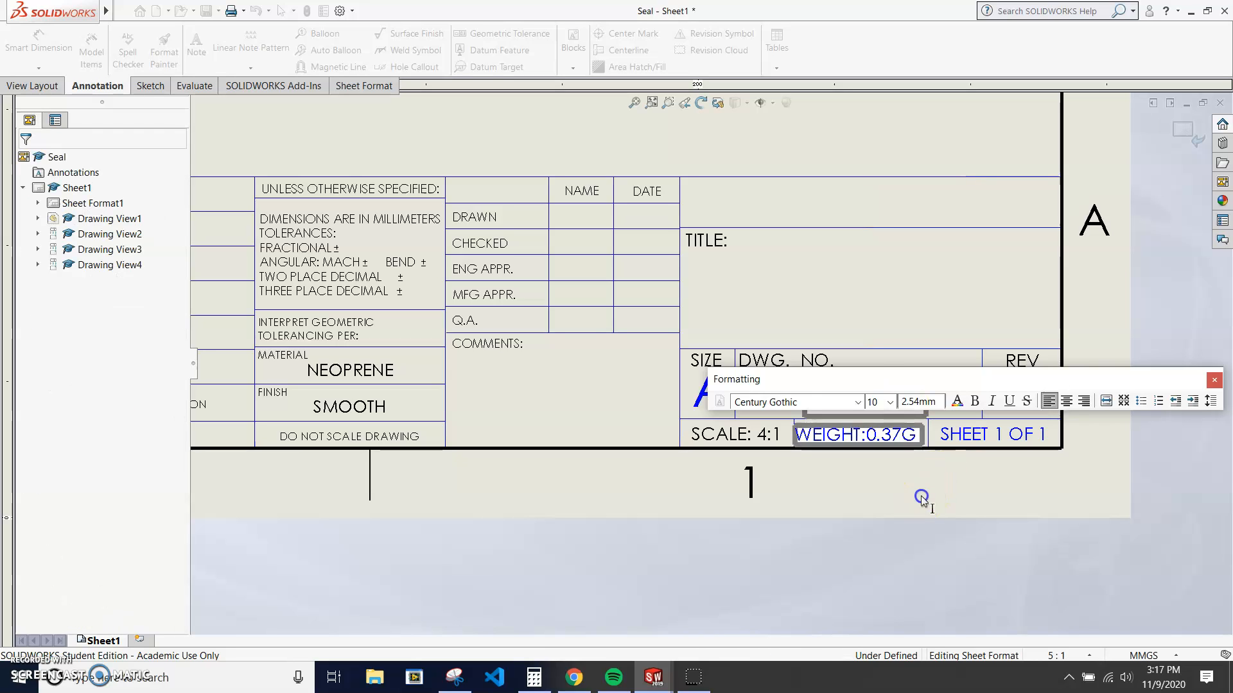
Enter SEAL as the drawing title in the title block
click(848, 287)
double_click(845, 292)
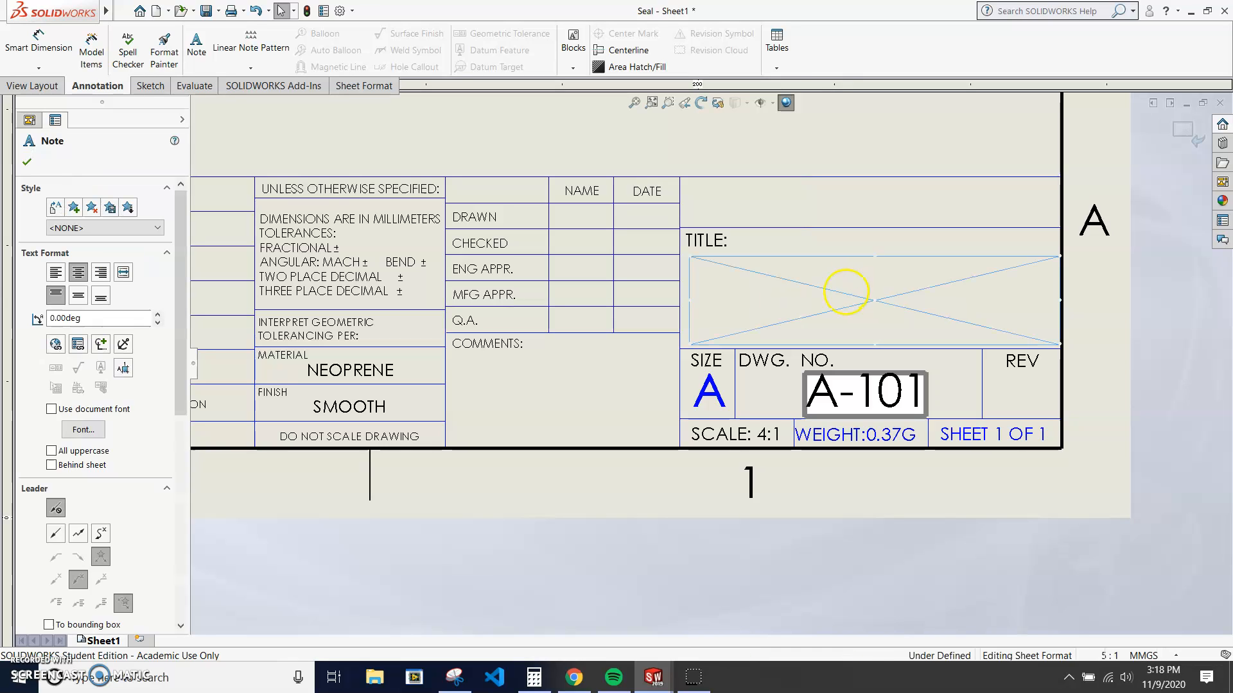
text(SEAL)
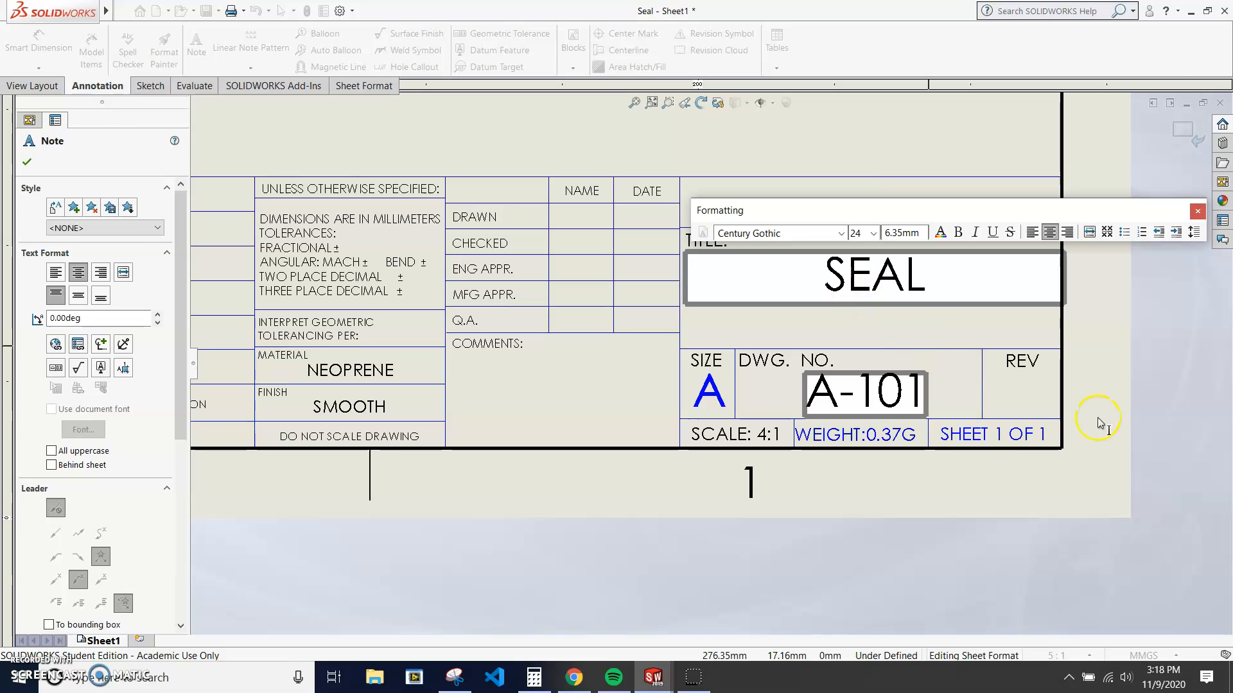
click(1165, 450)
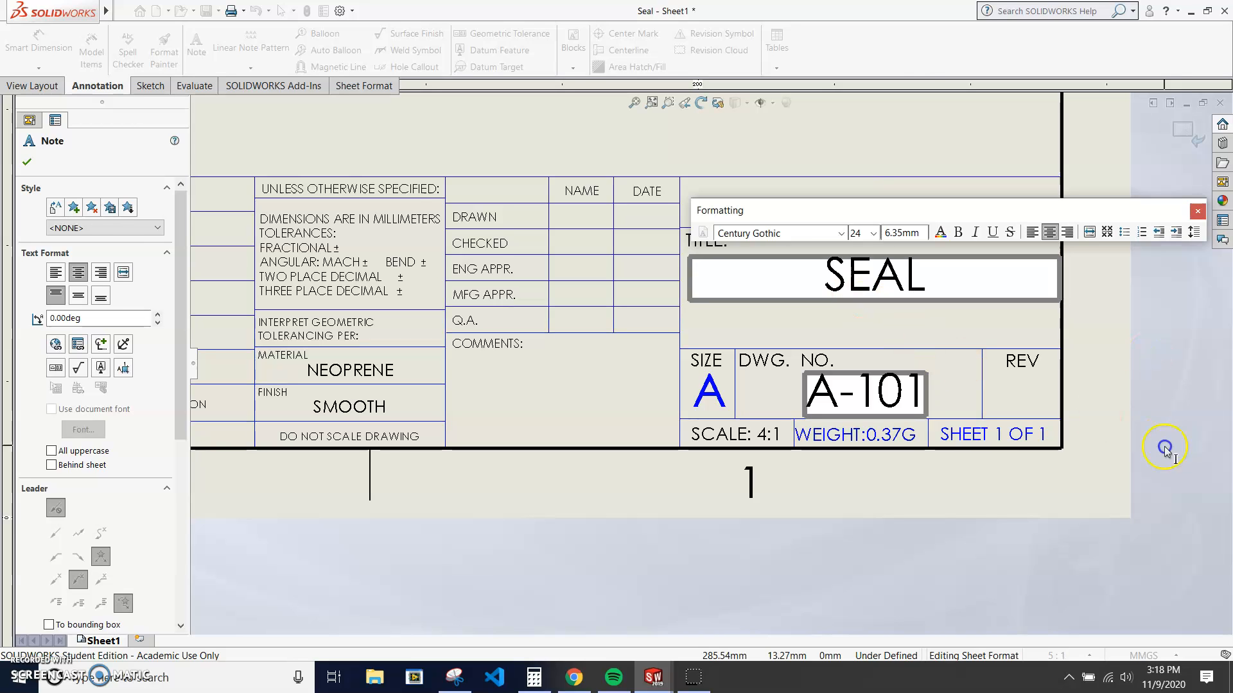
Enter the person's name in the blank note field above the title cell
scroll(938, 186, up, 1)
scroll(864, 206, up, 1)
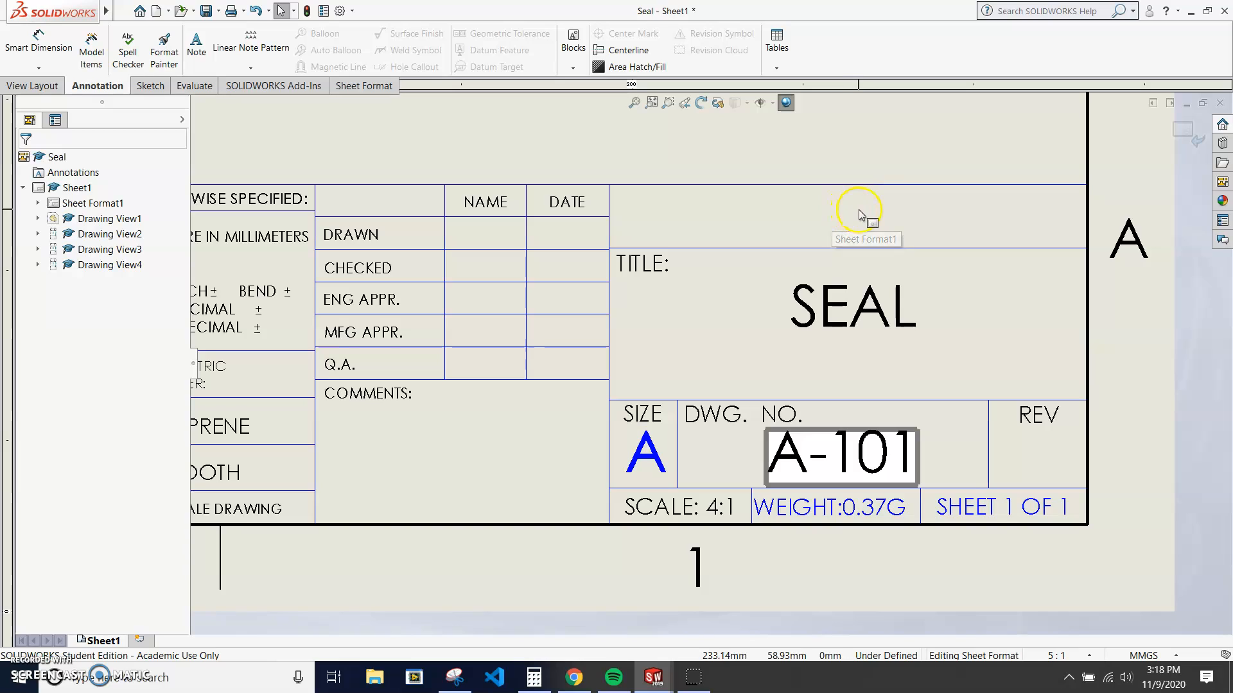
click(854, 211)
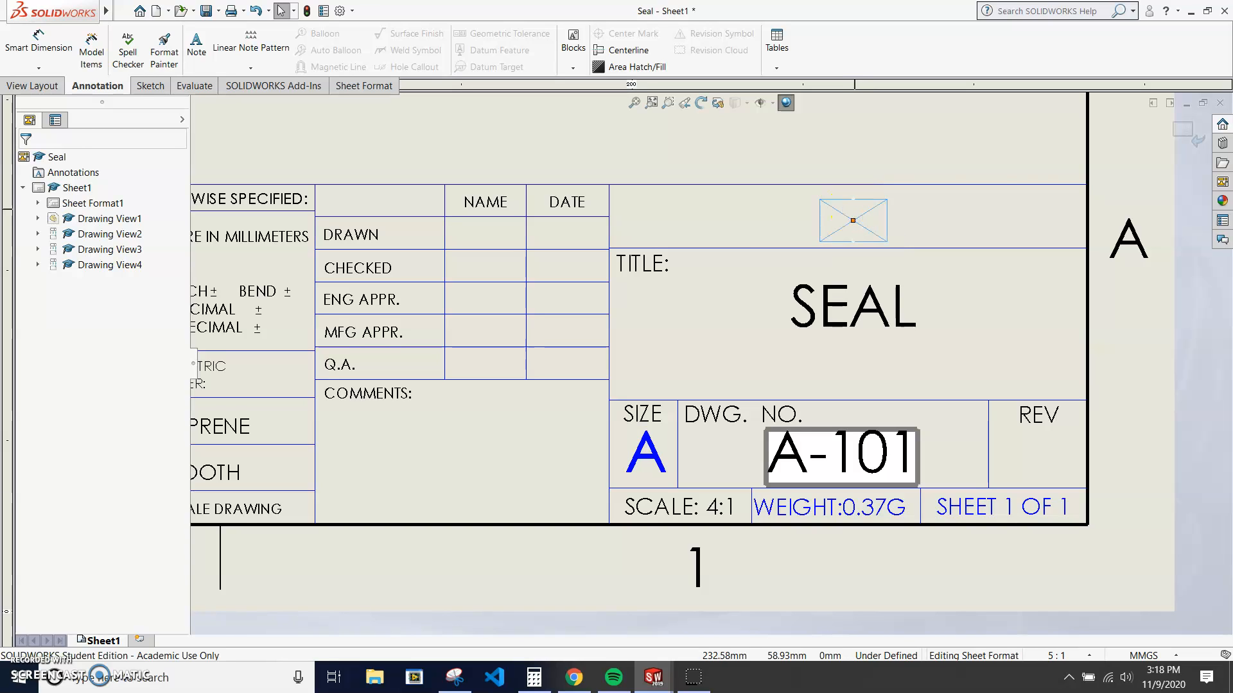
double_click(854, 215)
text(MIS)
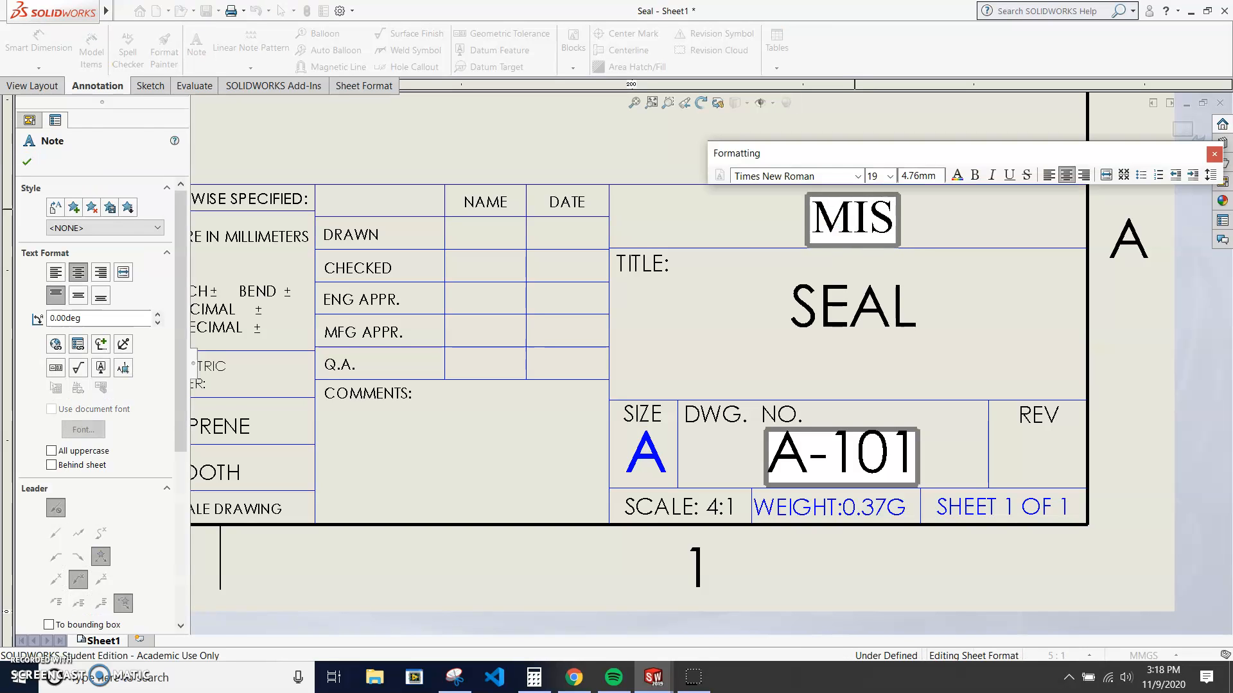
text(TER STALTER)
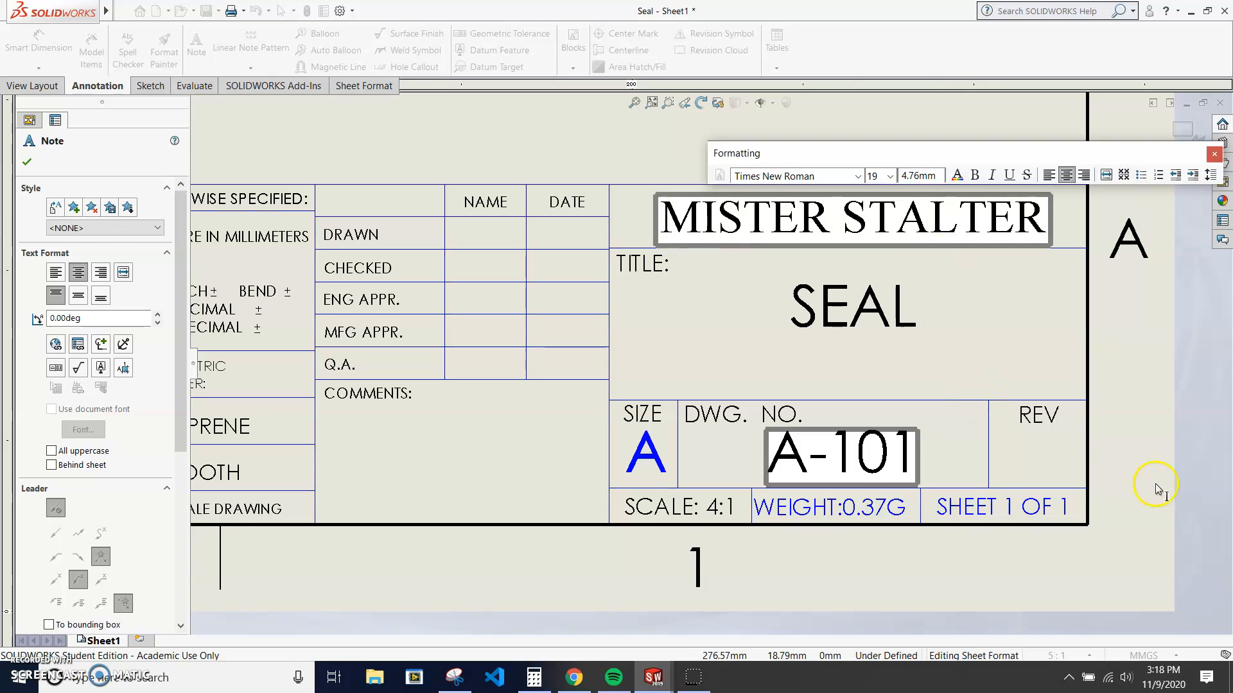
click(1139, 500)
Leave the sheet format and return to editing the drawing sheet
scroll(947, 571, up, 4)
scroll(572, 336, up, 2)
scroll(570, 335, down, 1)
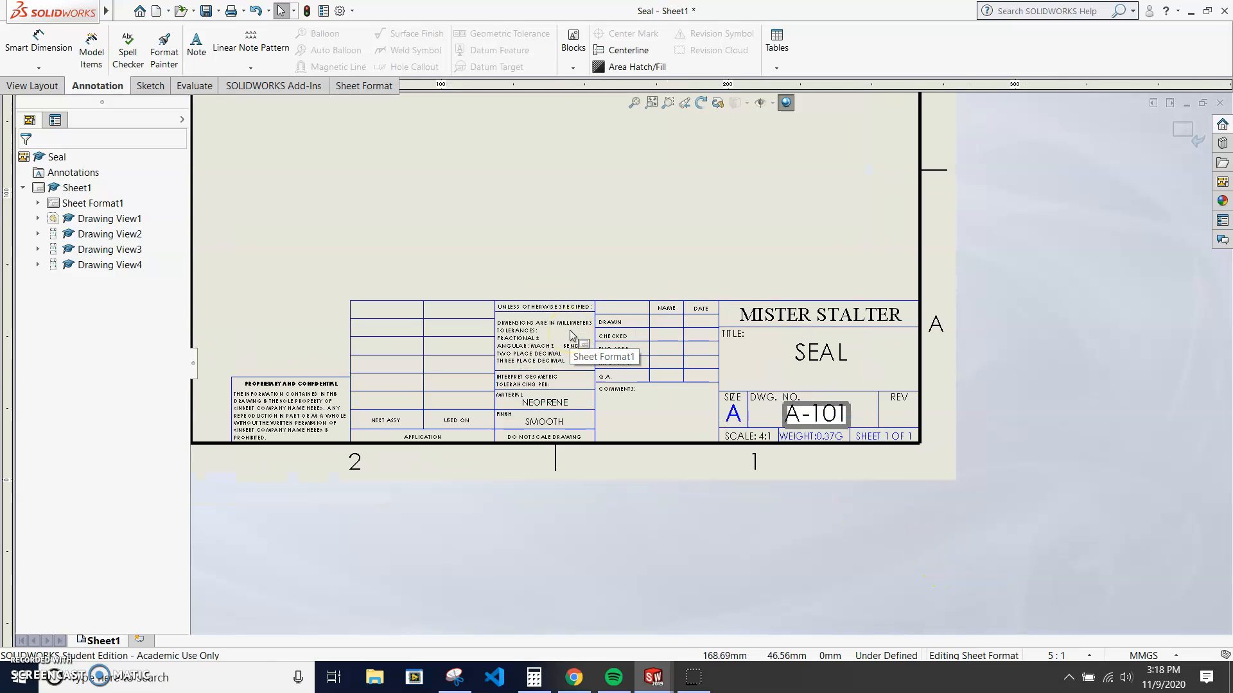
right_click(641, 216)
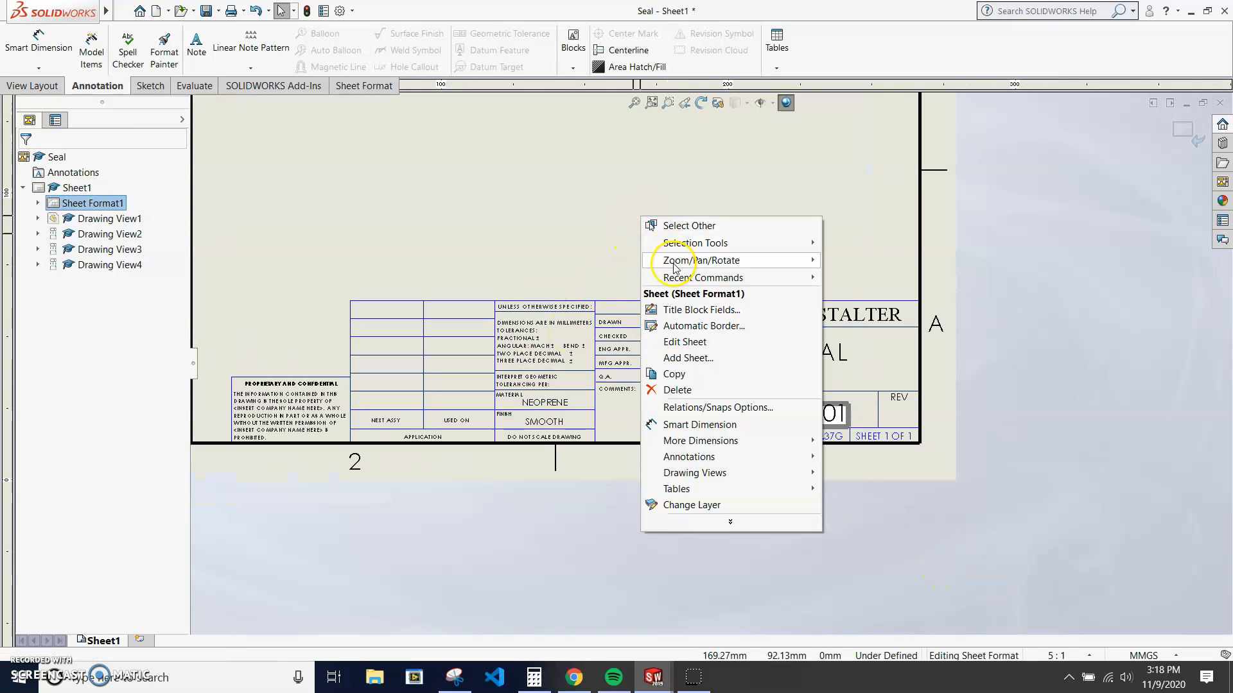
click(683, 341)
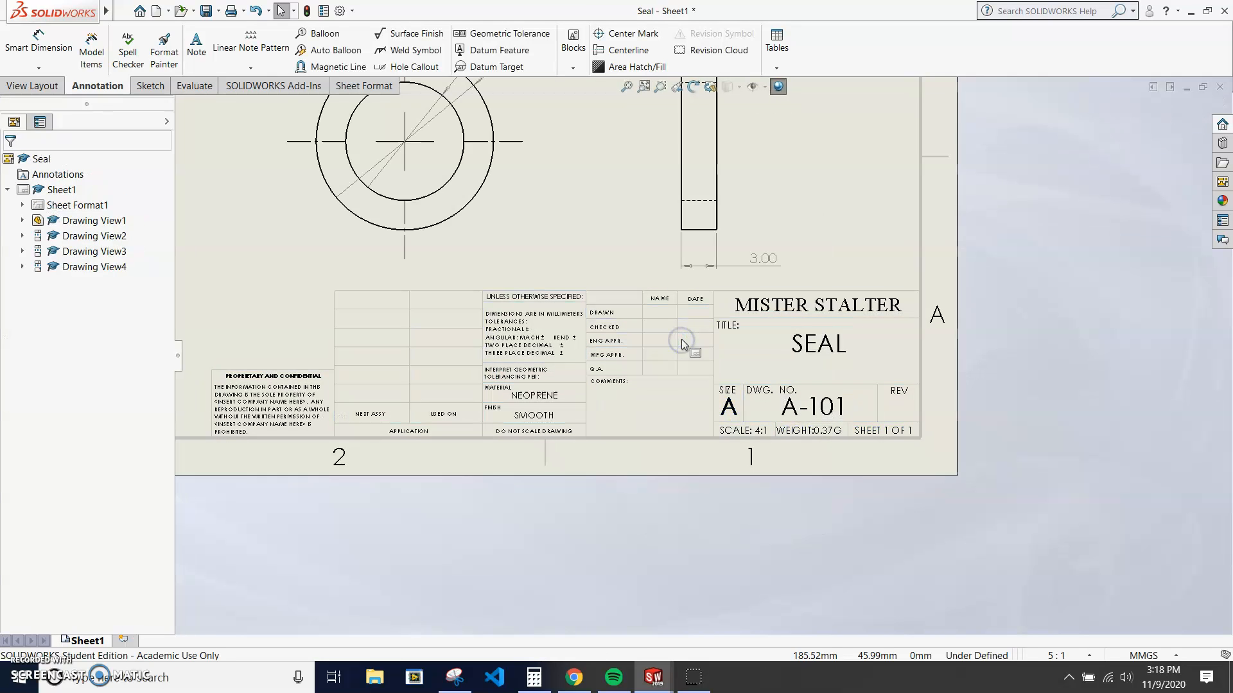
right_click(835, 196)
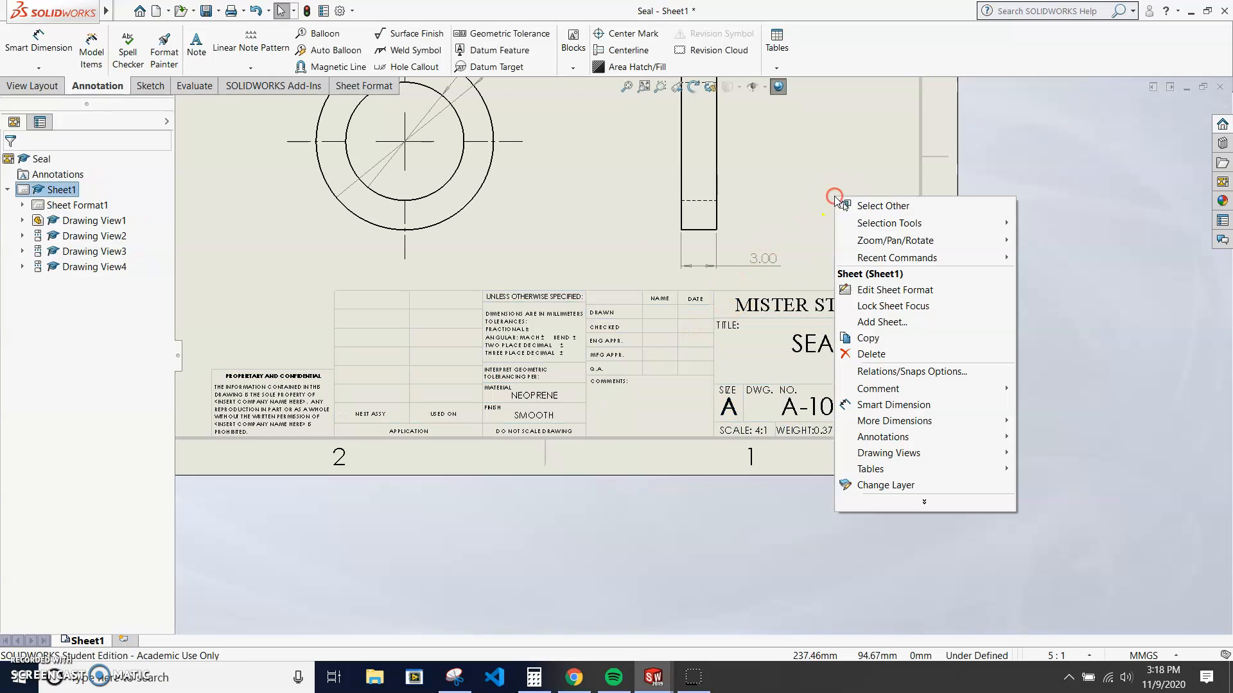
click(875, 288)
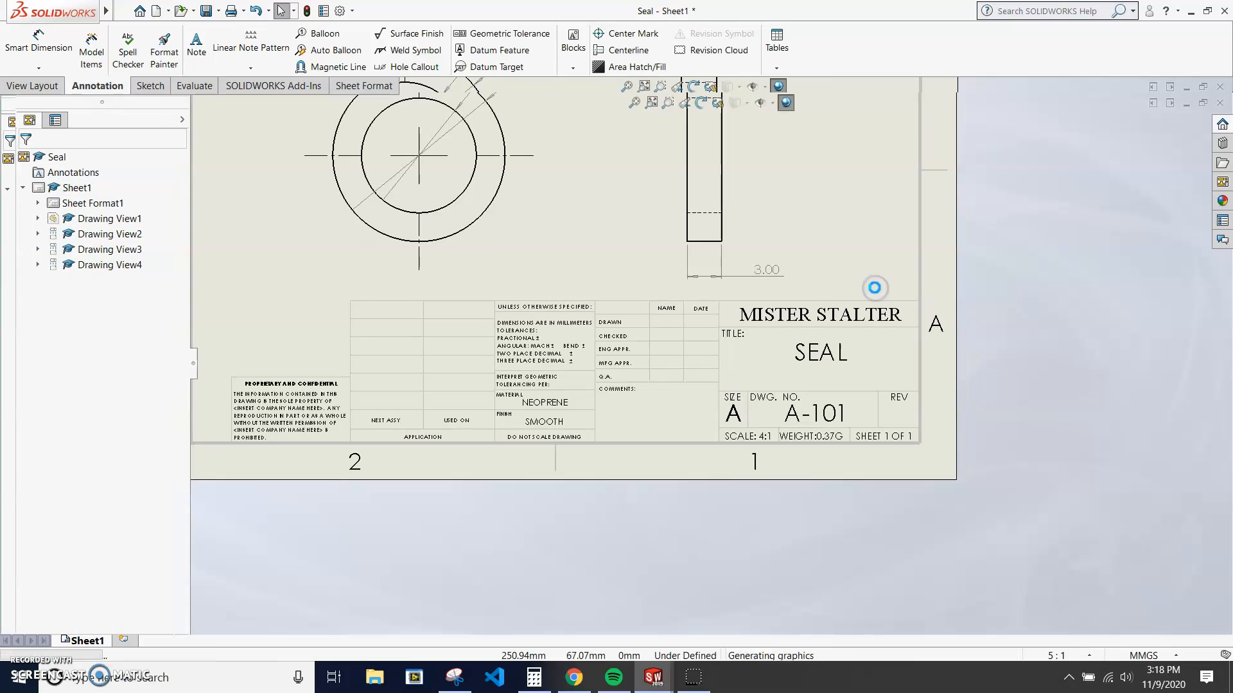
right_click(845, 209)
click(883, 337)
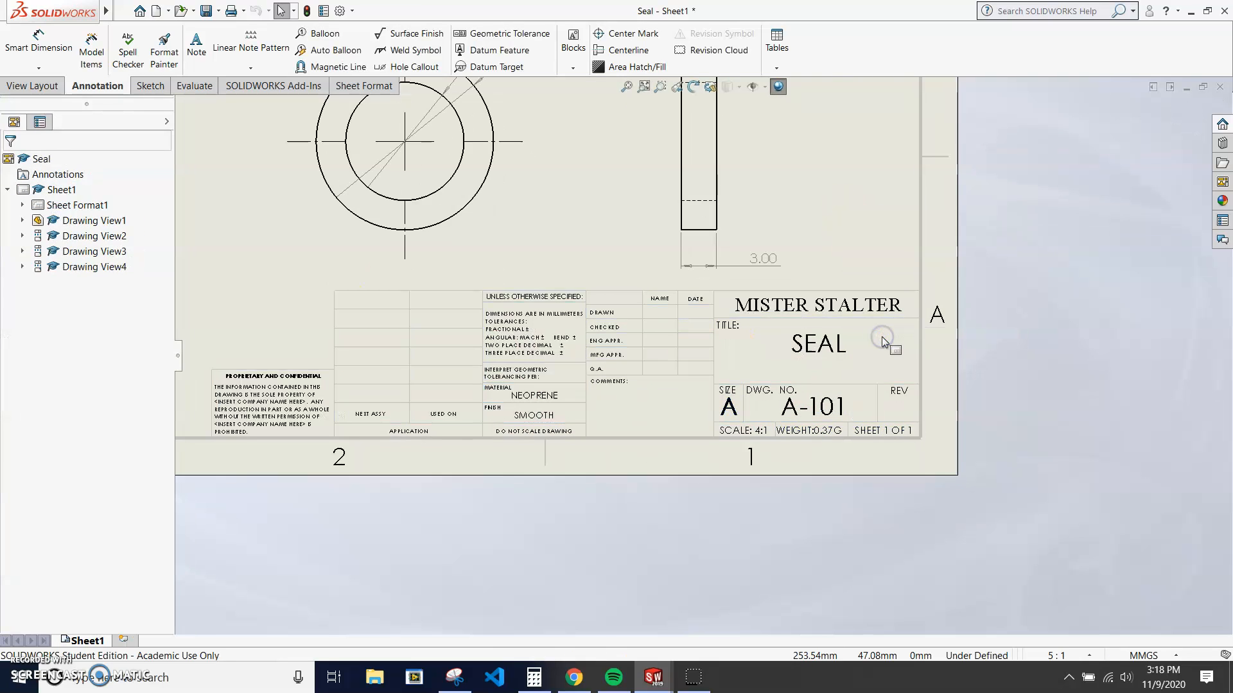
Close the front view's properties and start a new snip of the whole Seal drawing sheet in Snipping Tool
scroll(495, 210, up, 6)
scroll(636, 292, down, 4)
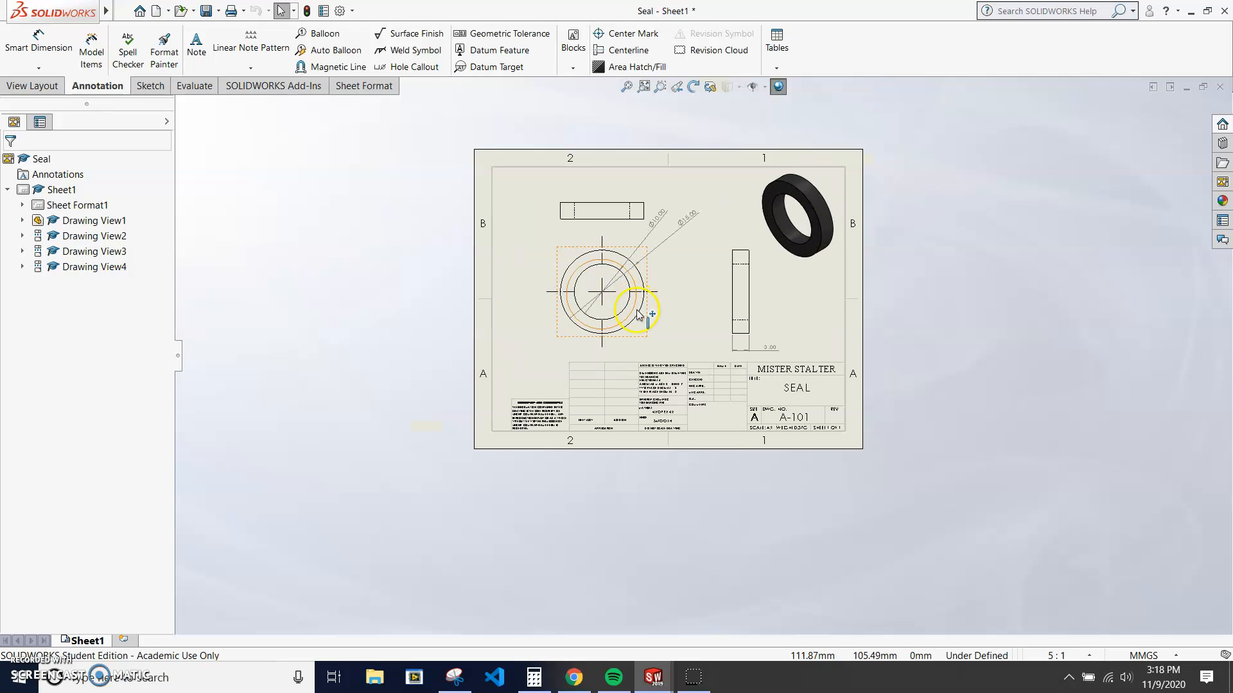
click(665, 352)
drag(665, 352, 655, 352)
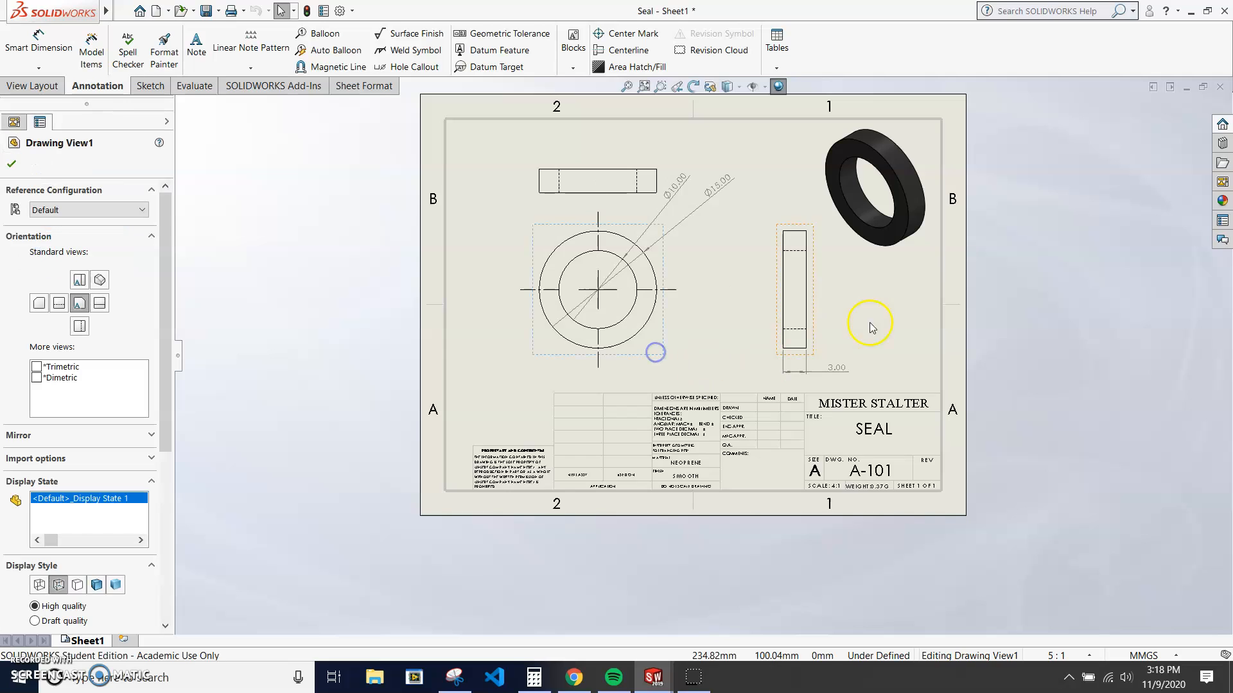
scroll(951, 322, up, 2)
scroll(893, 294, down, 1)
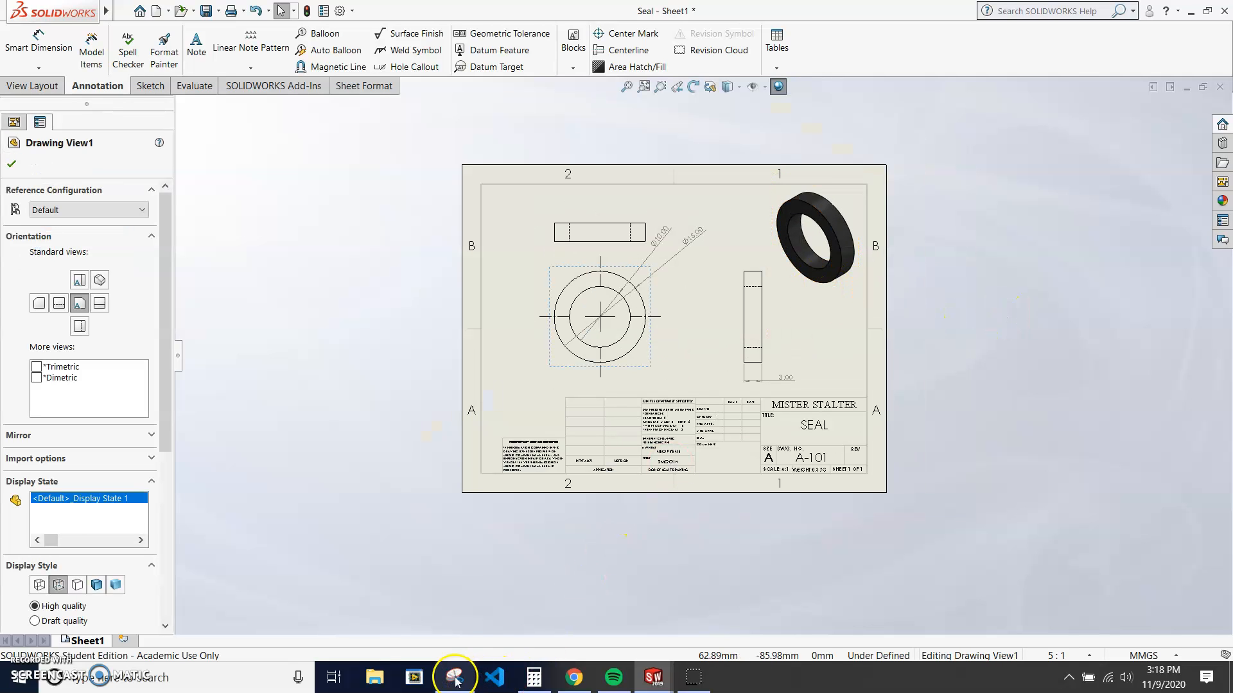
mouse_move(455, 680)
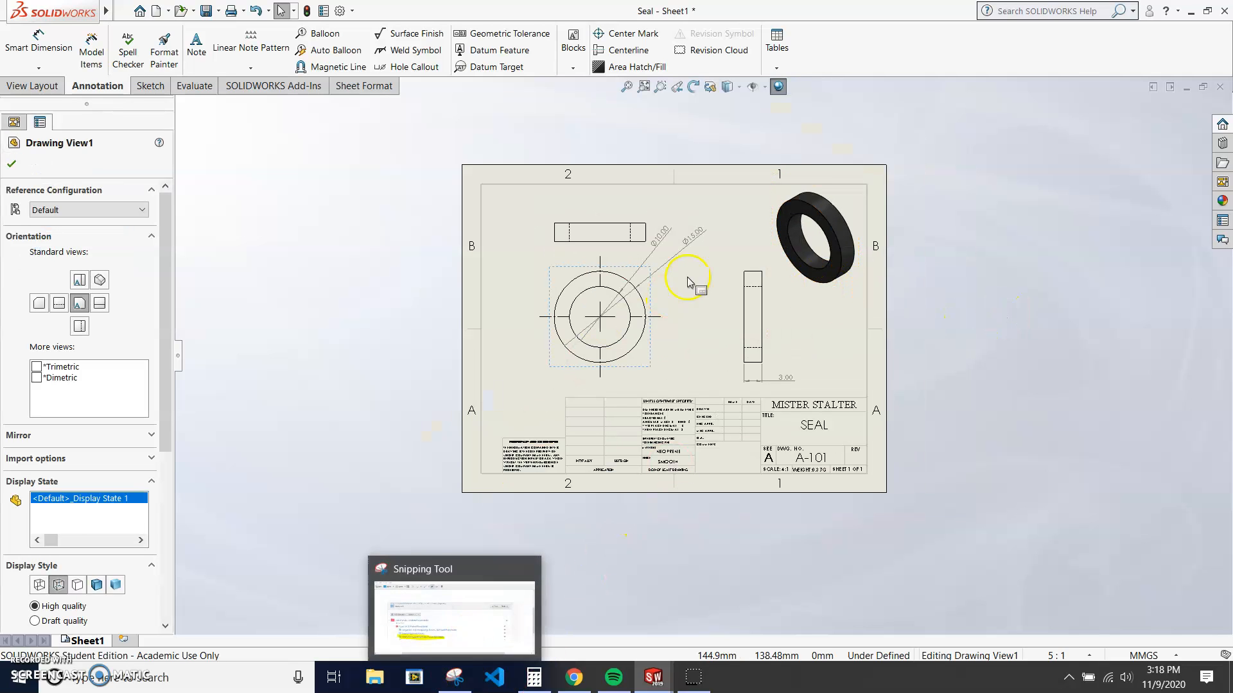
click(11, 163)
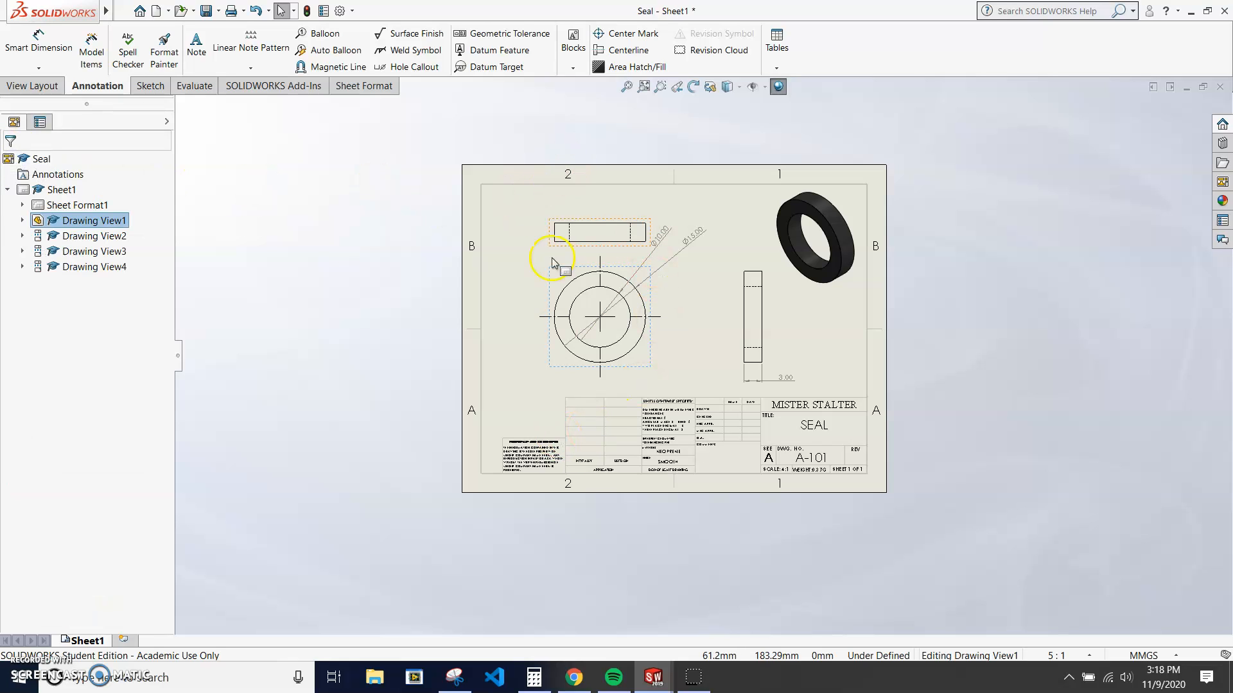
click(456, 679)
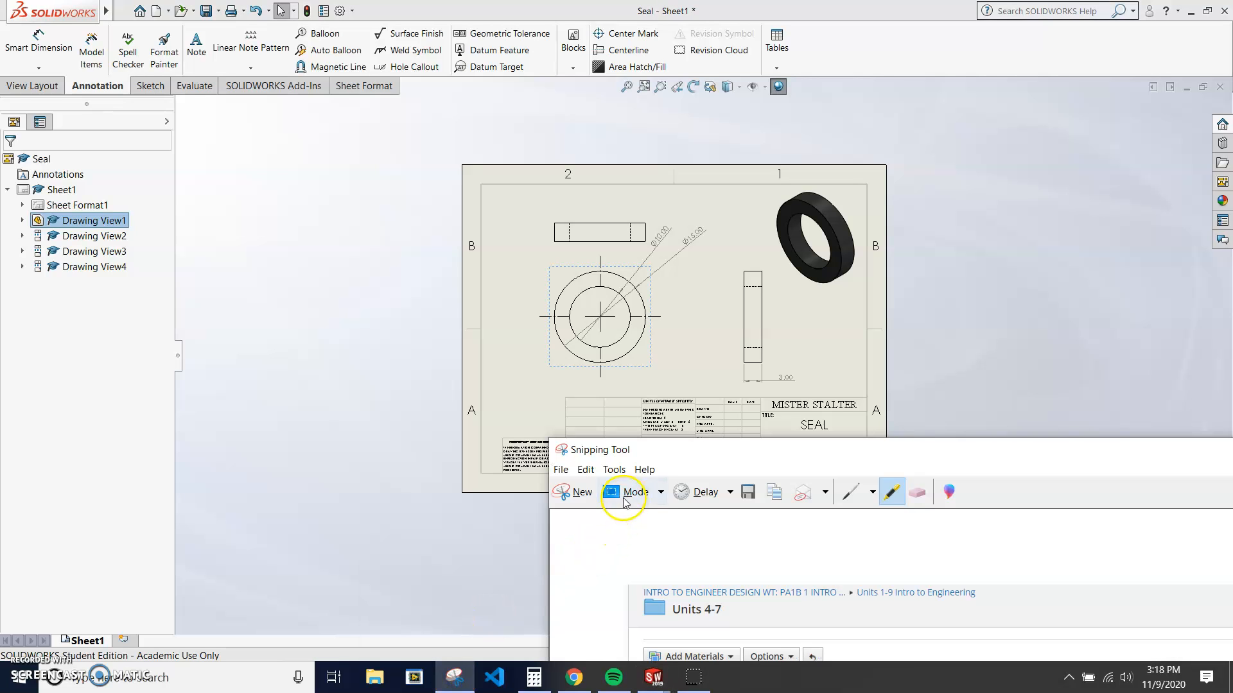
click(576, 501)
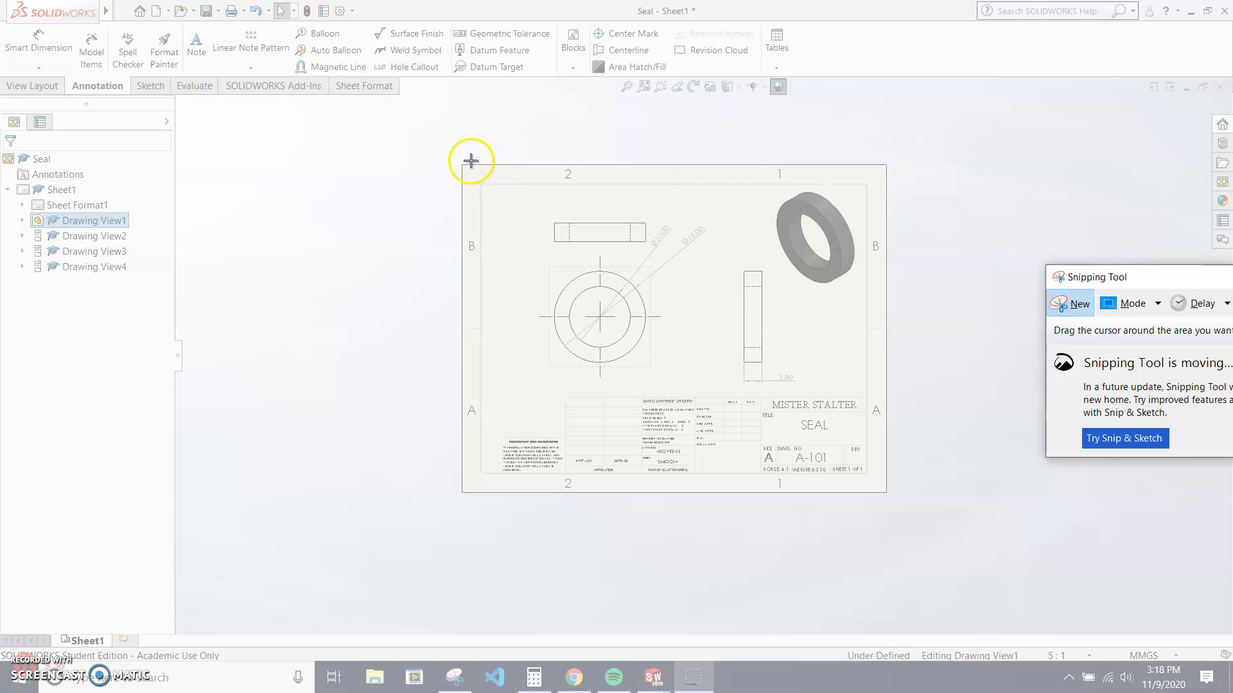